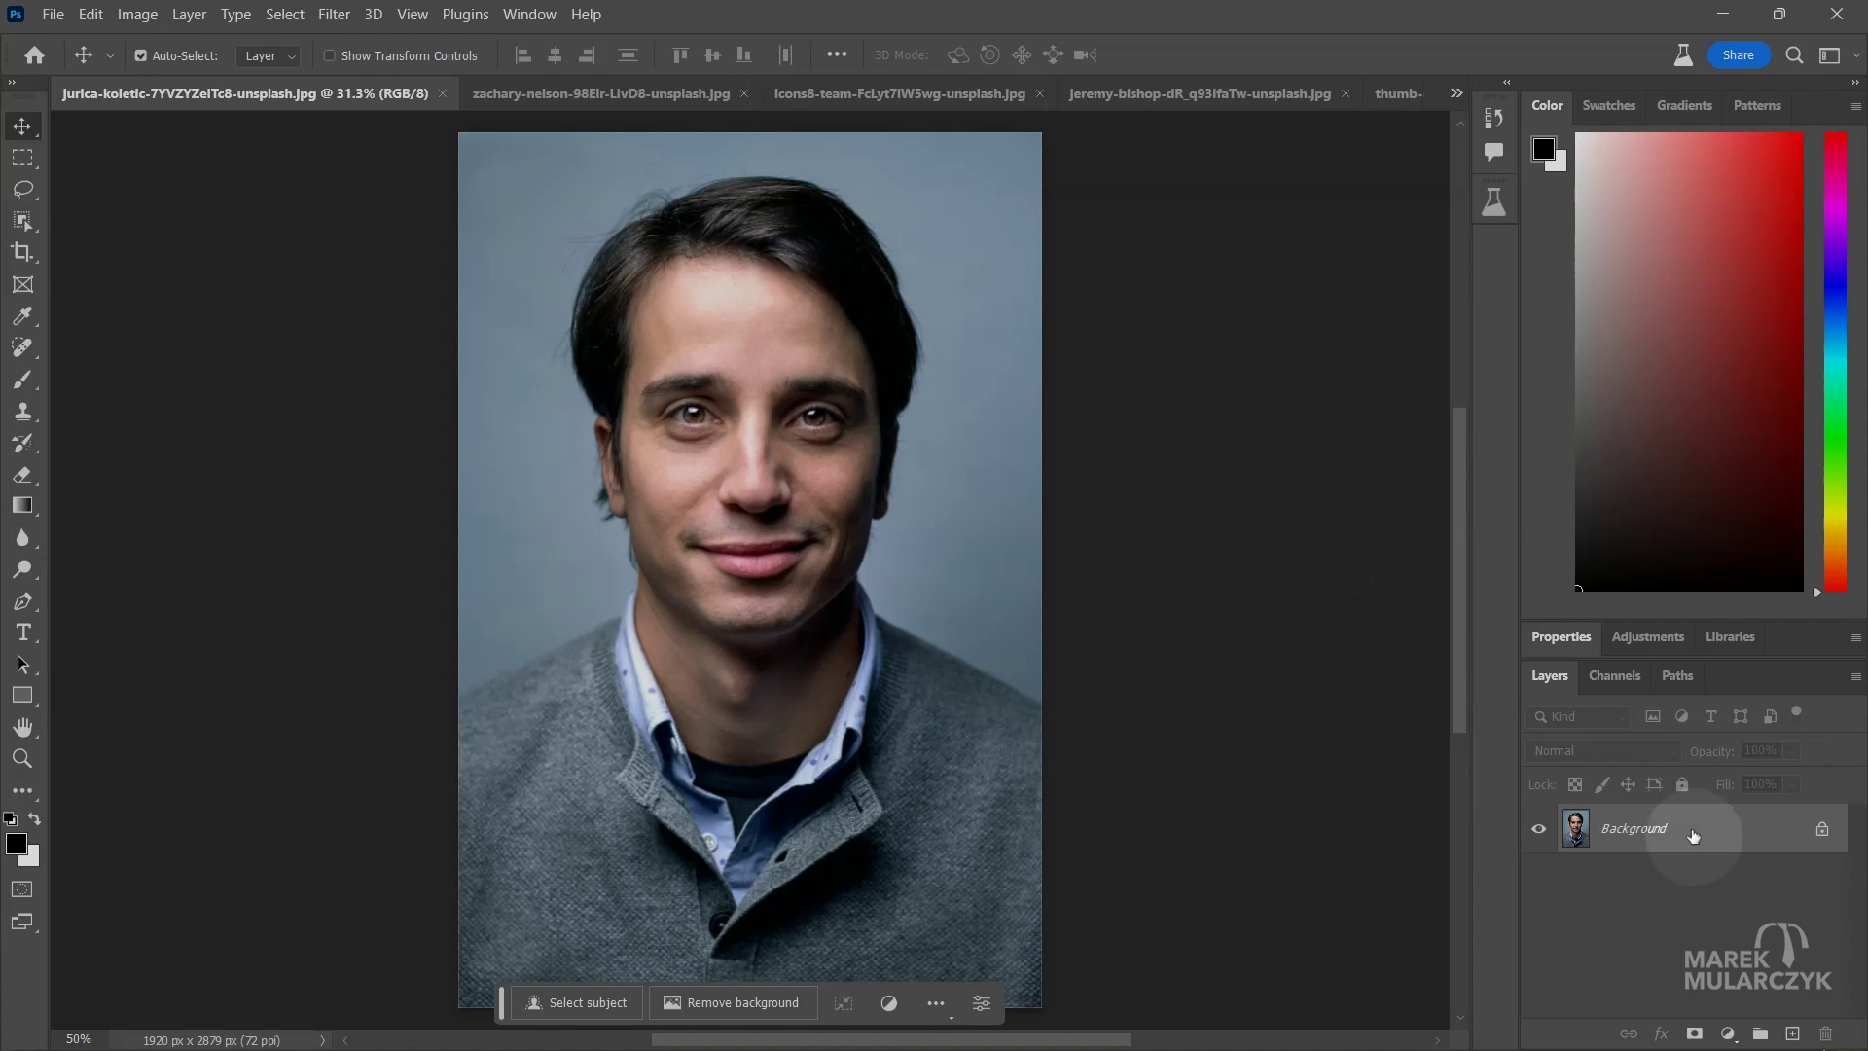
Step: Unlock the portrait's background layer and extend the canvas on all four sides to about 2812 × 3232 px with an unconstrained crop
left_click(1821, 827)
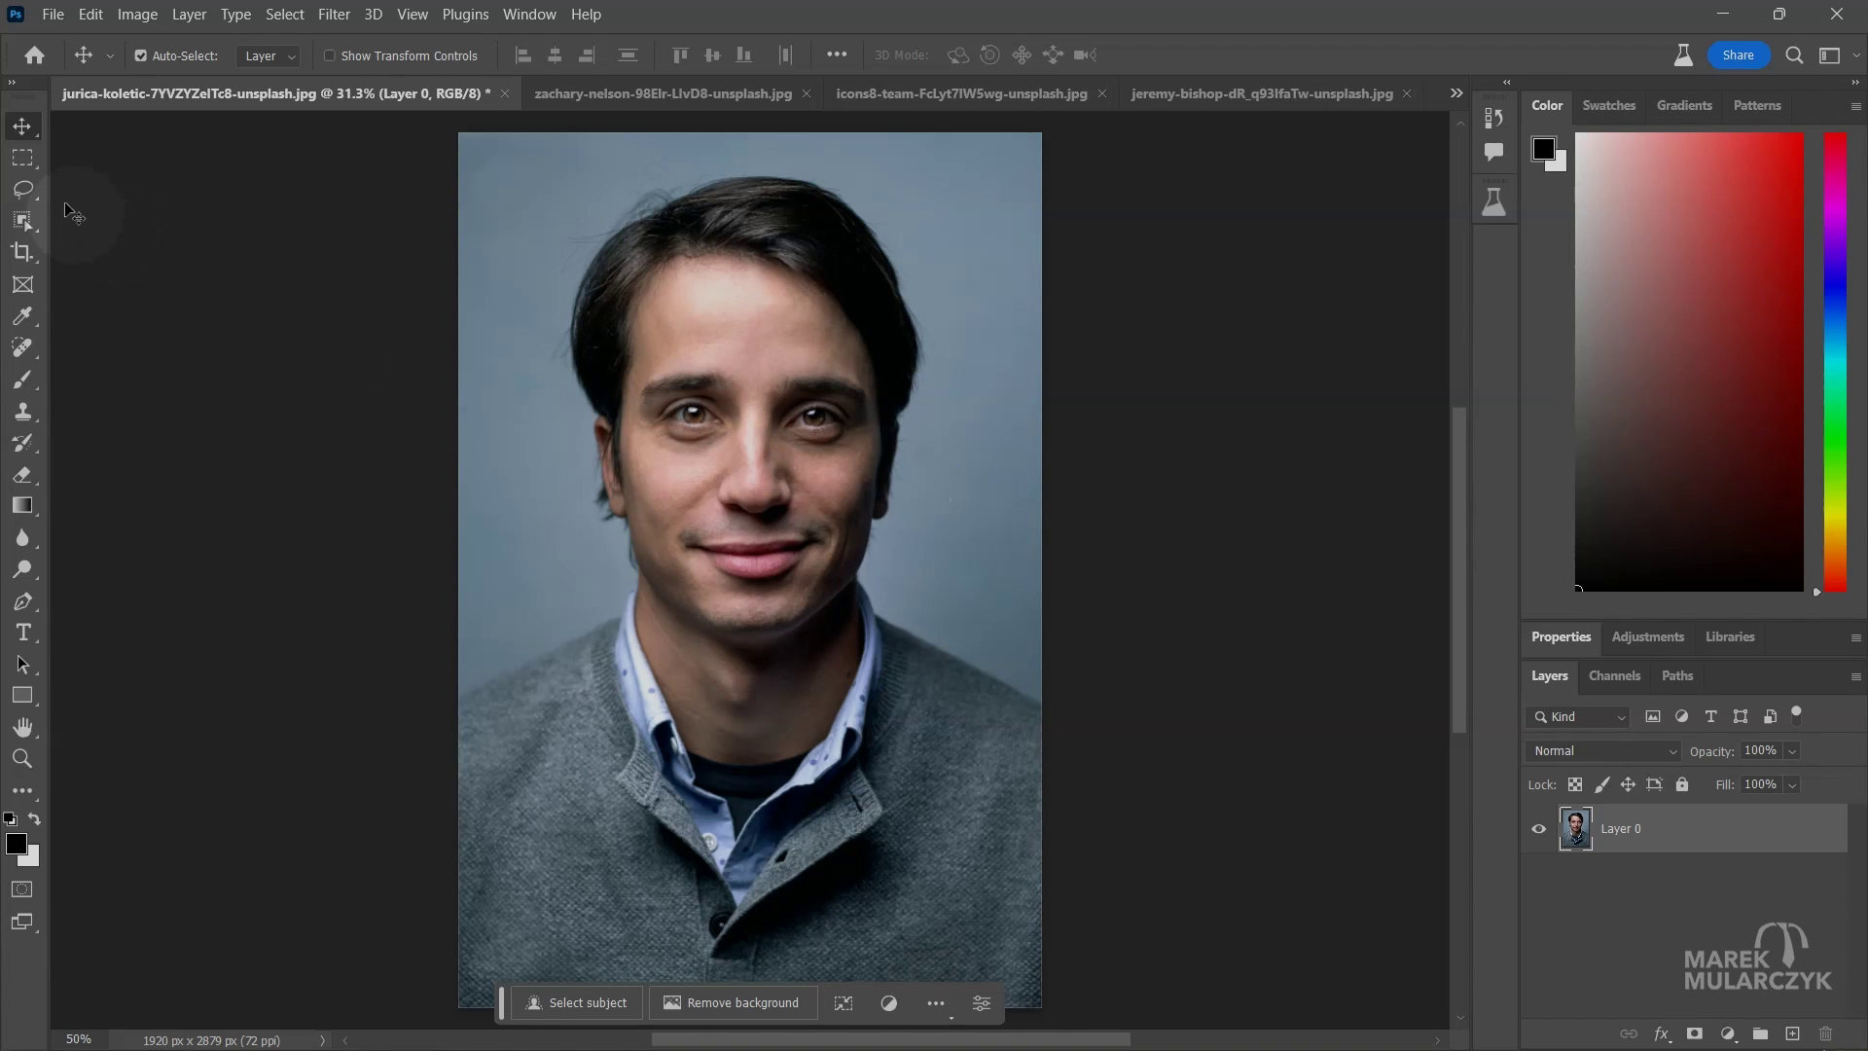
key("c")
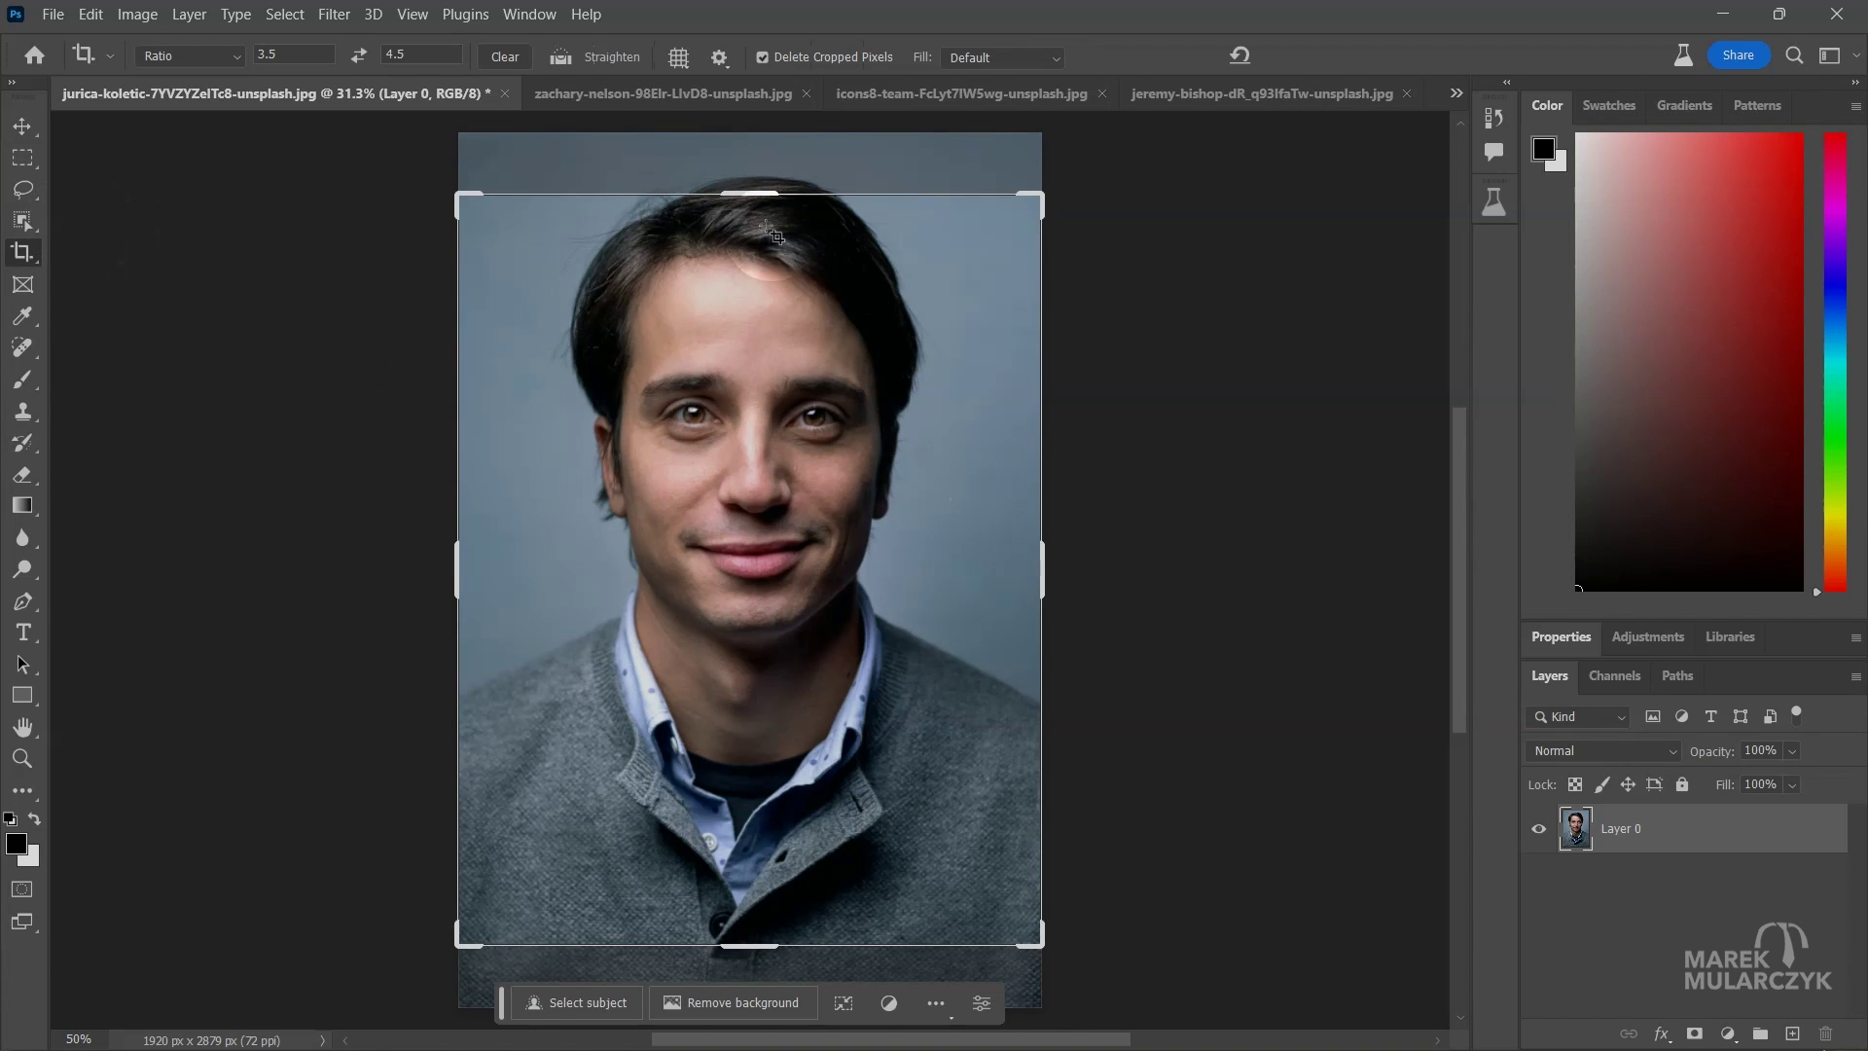
left_click(511, 57)
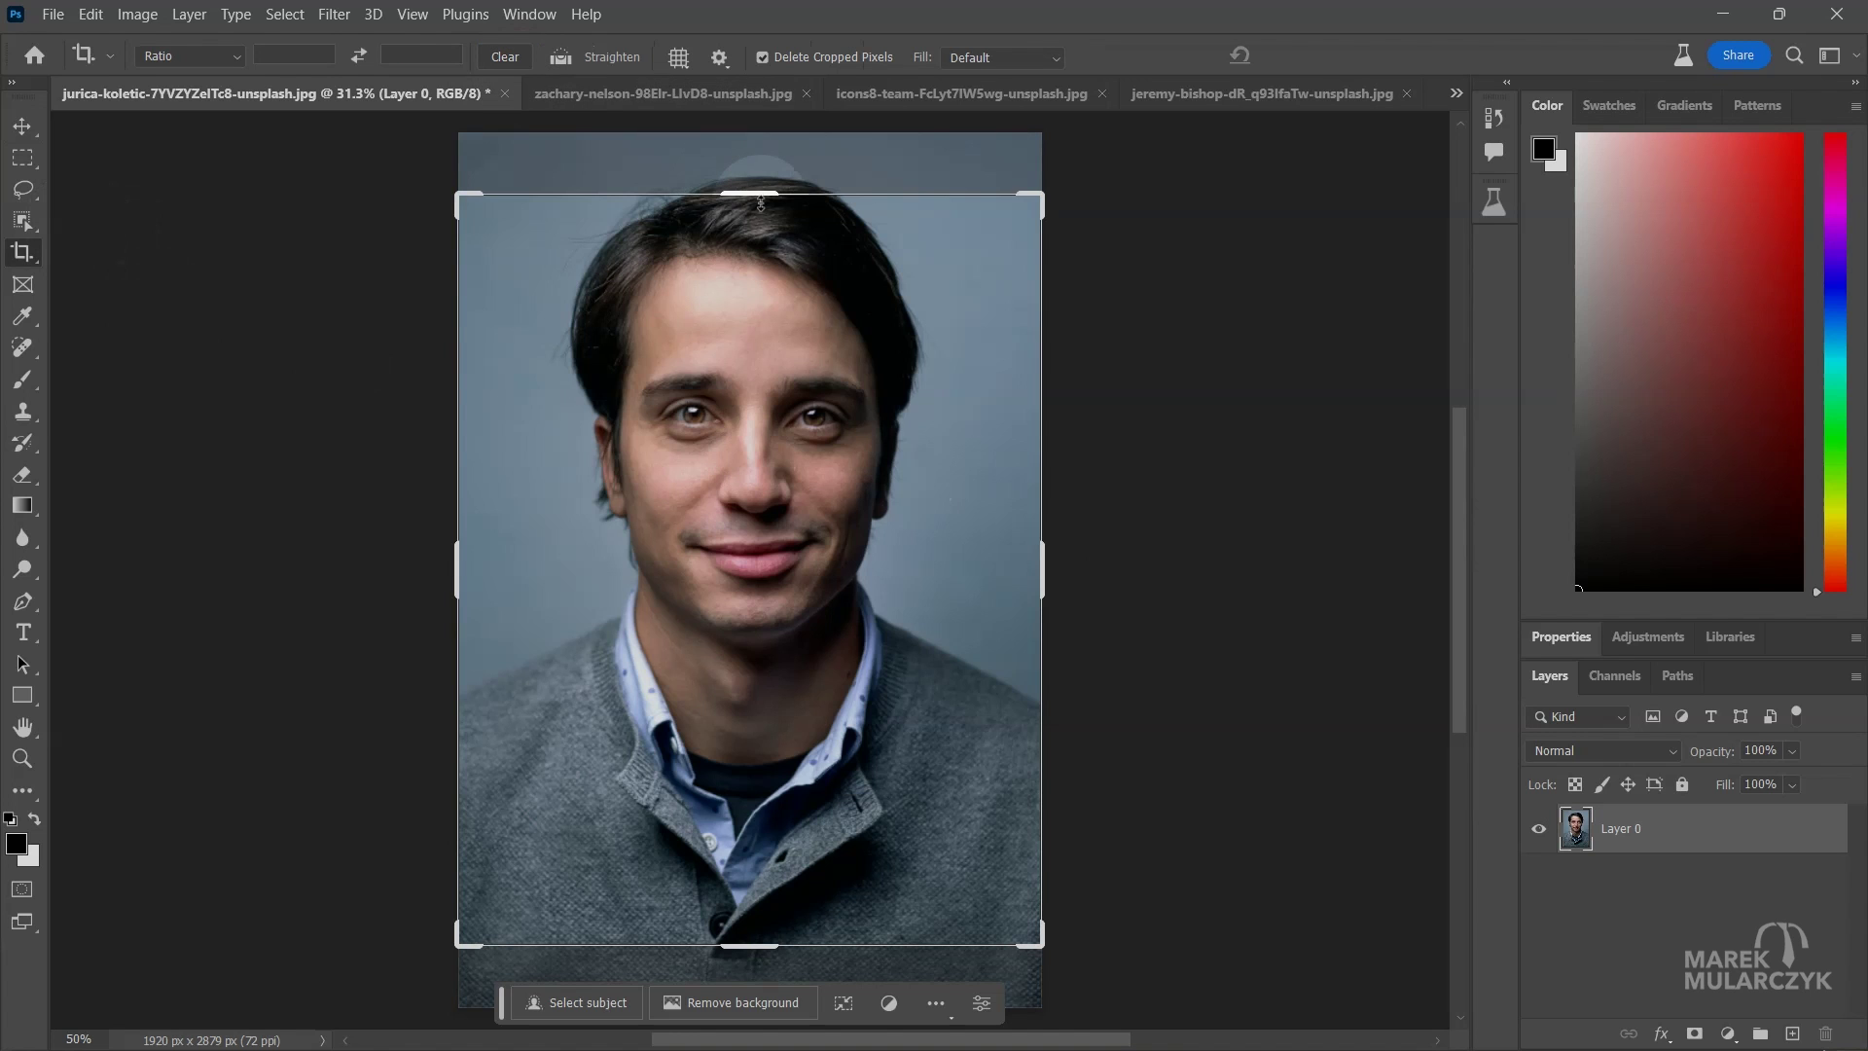
left_click_drag(751, 194, 759, 144)
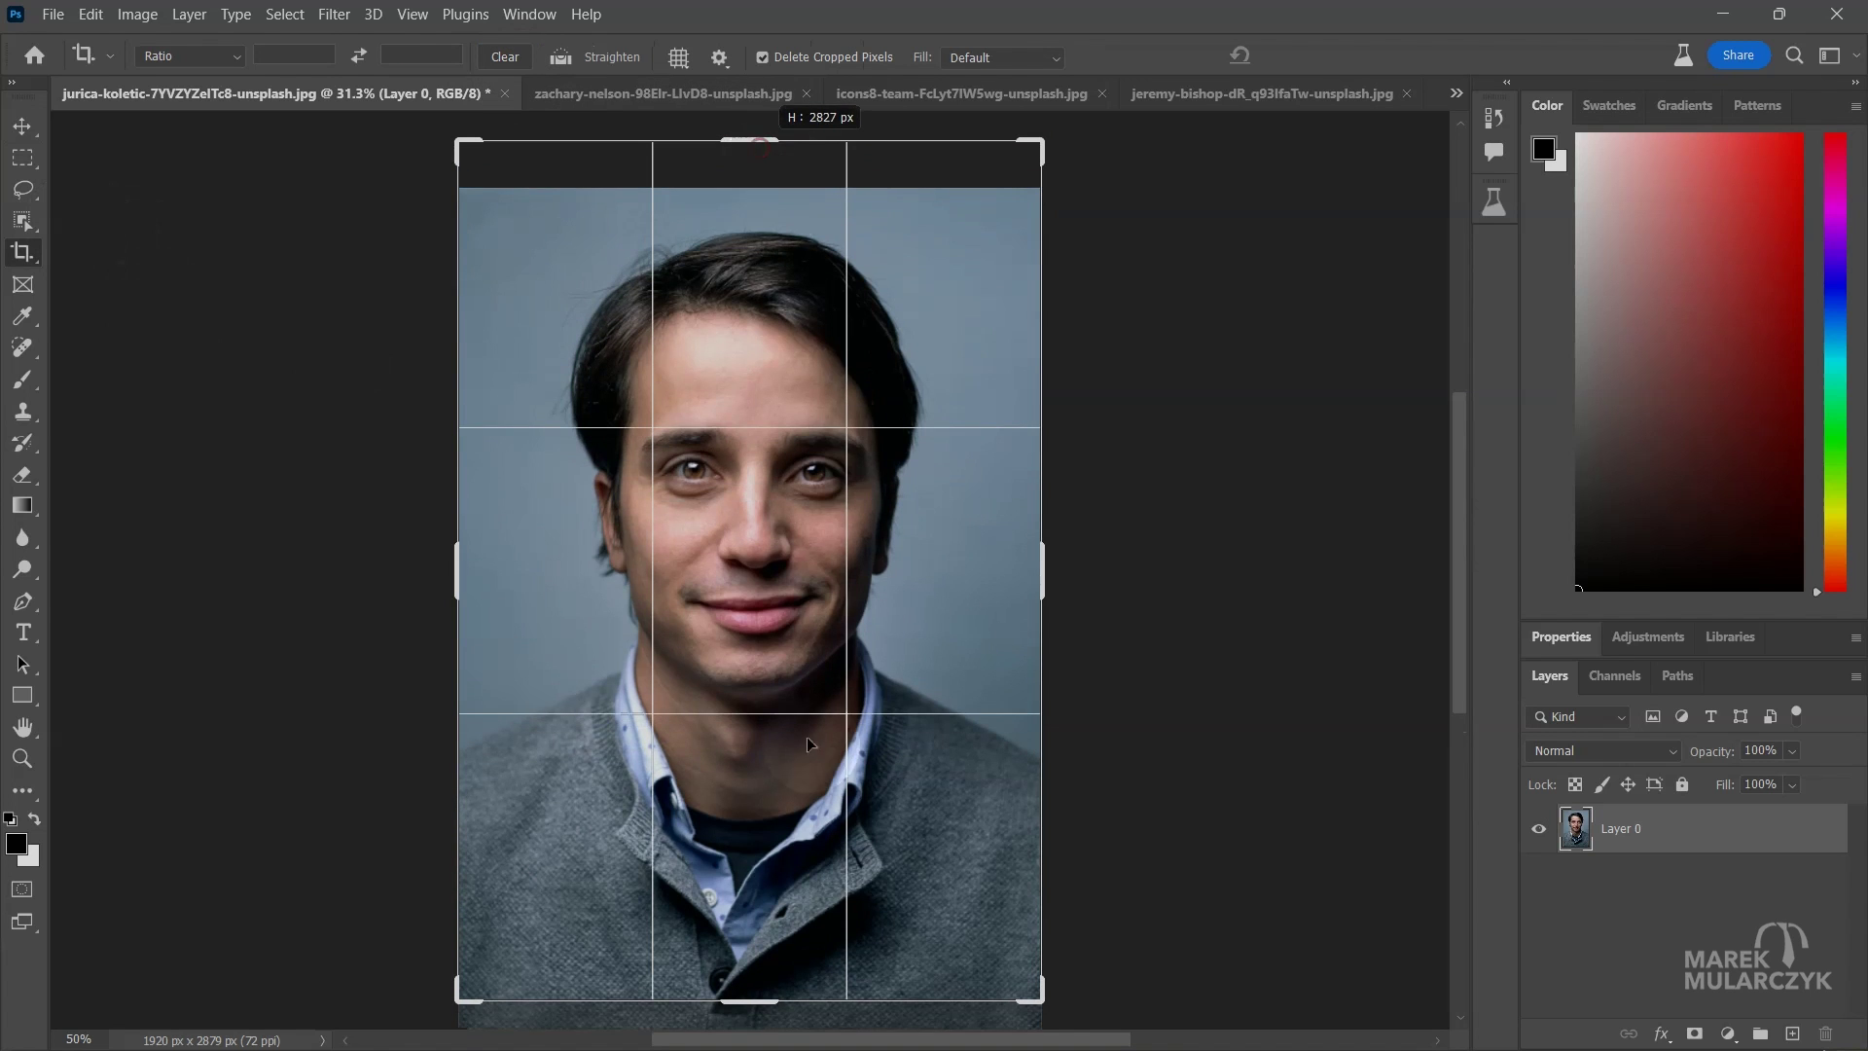
left_click_drag(749, 999, 748, 1035)
left_click_drag(467, 482, 383, 500)
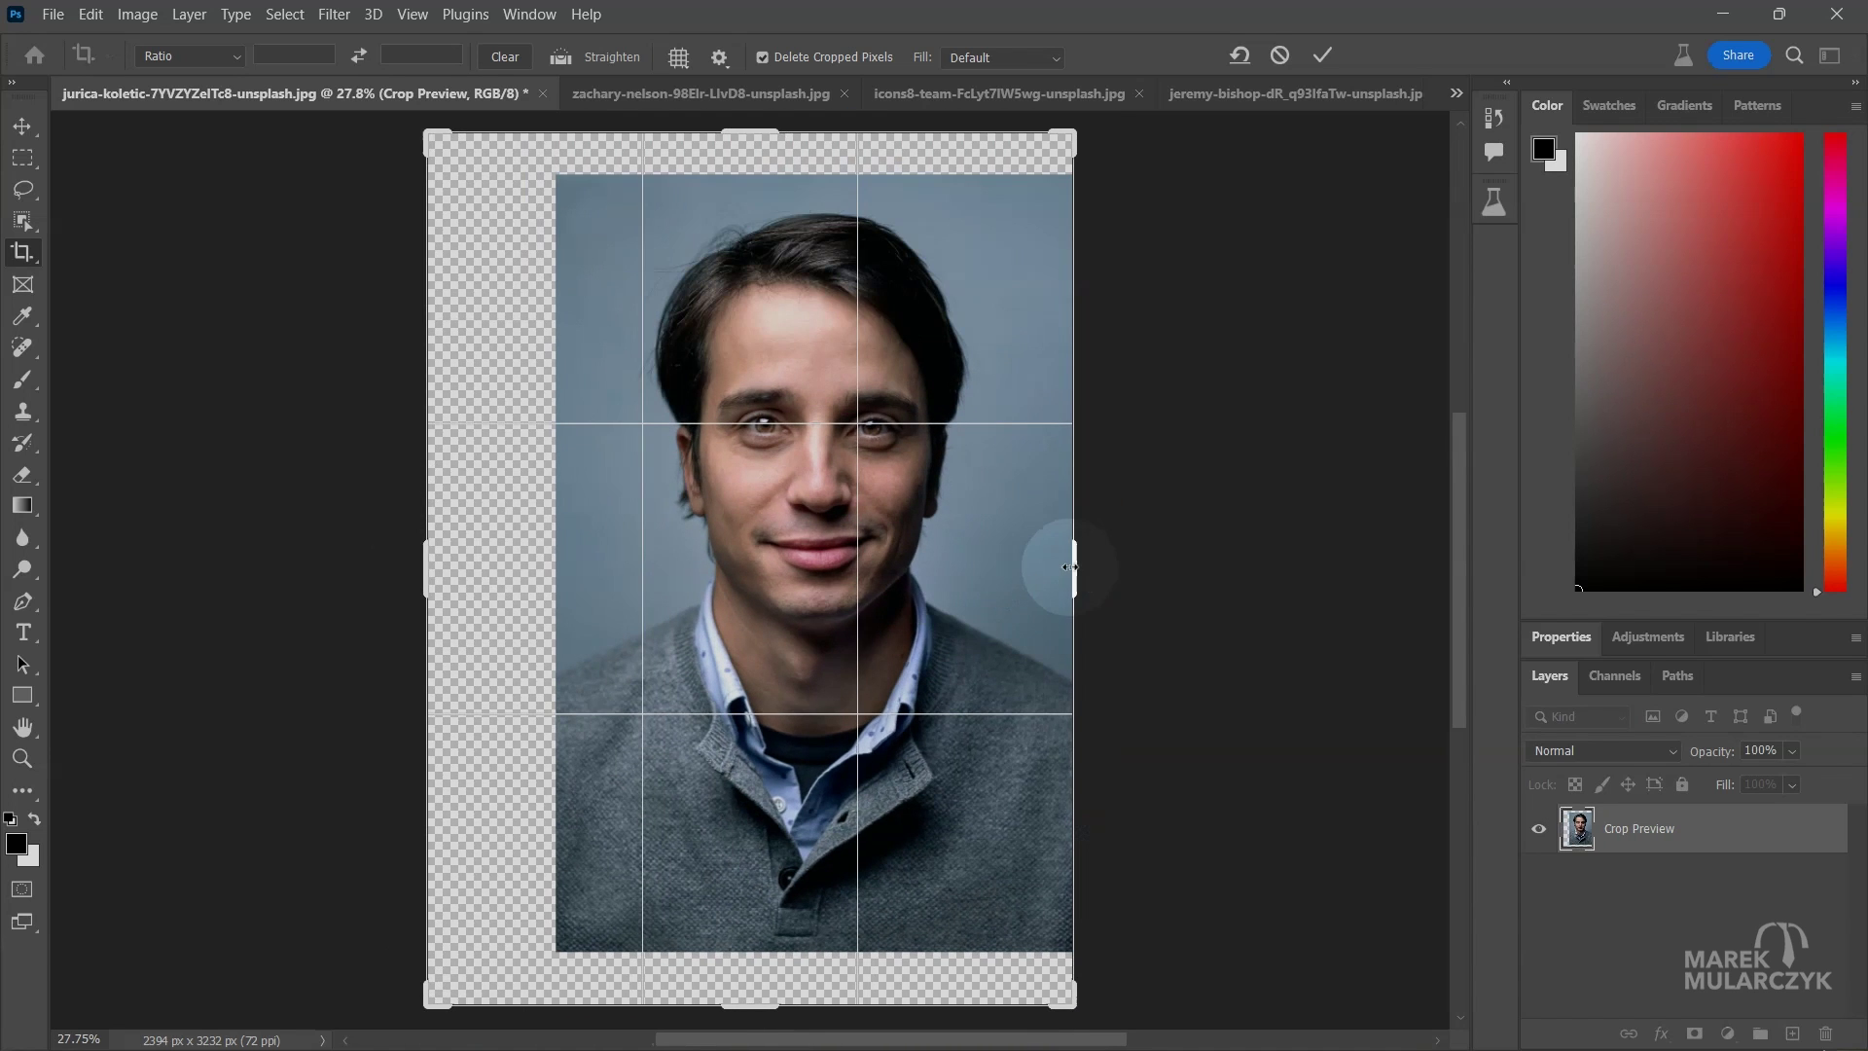
left_click_drag(1069, 567, 1128, 575)
key("Return")
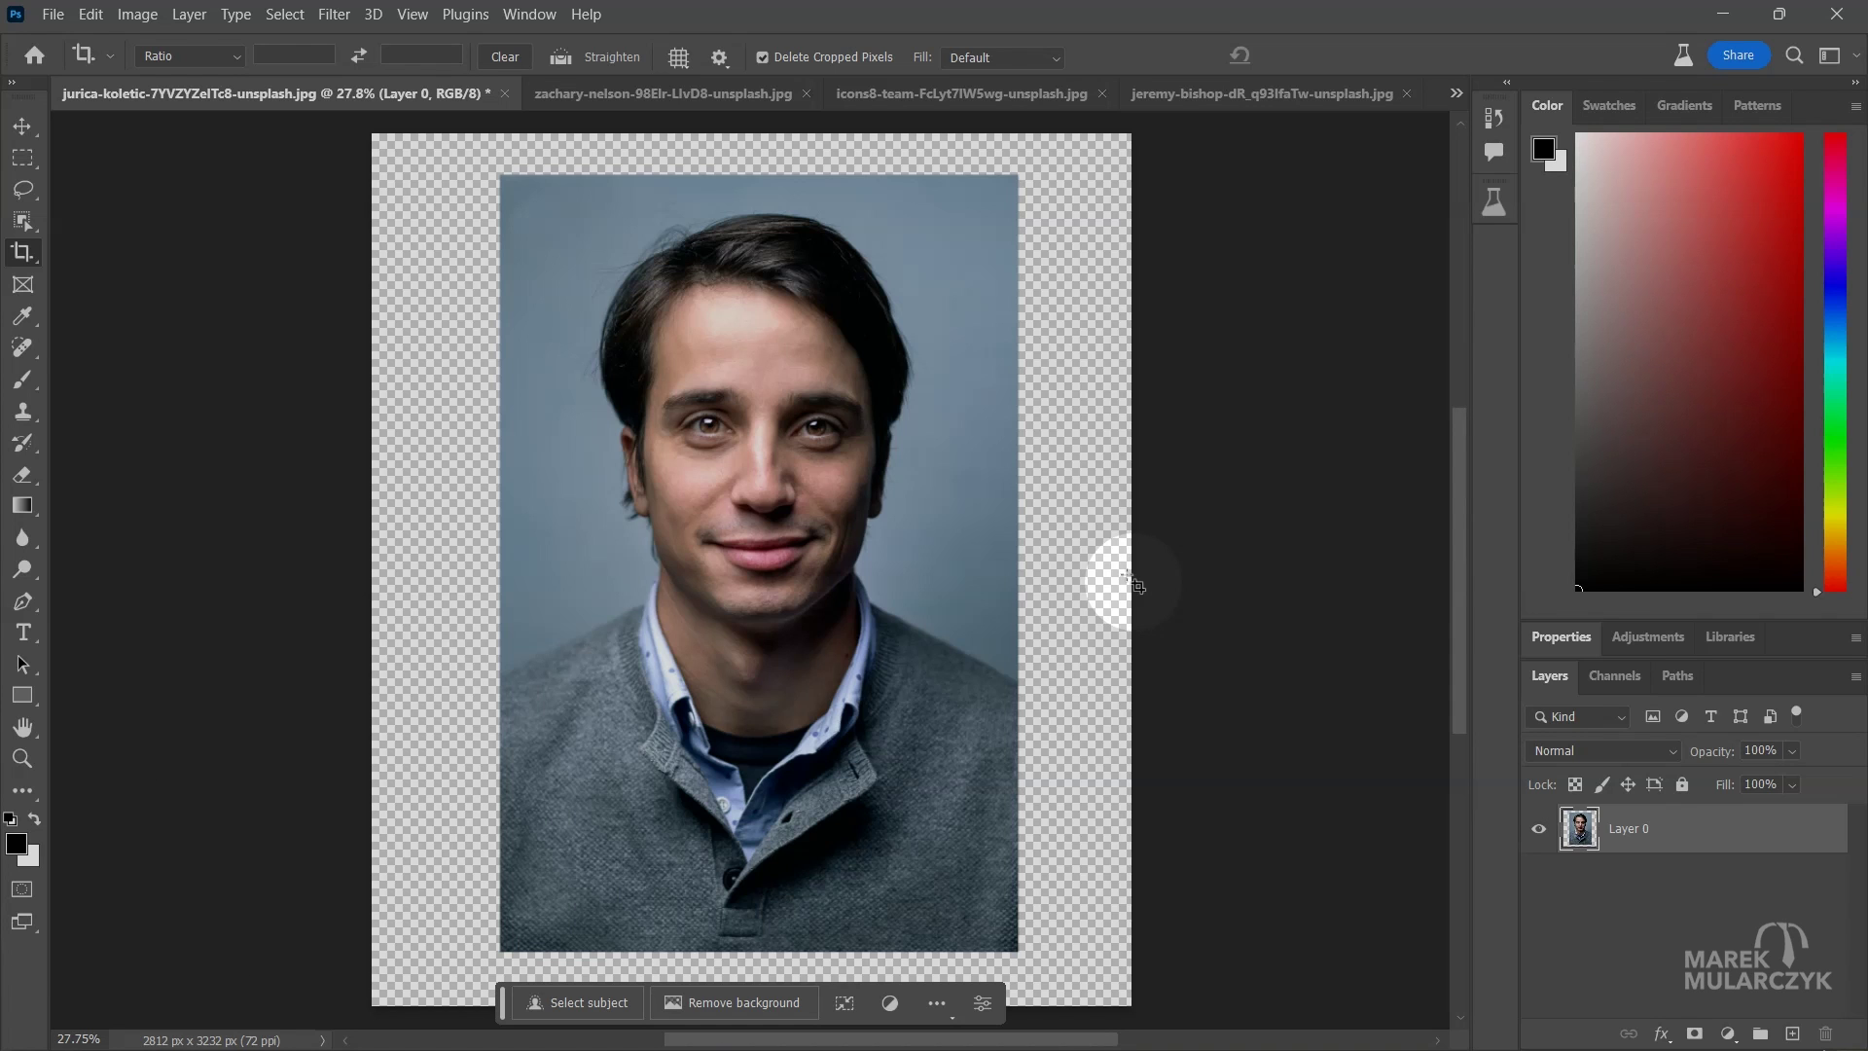
Step: Select the empty canvas border plus a thin edge of the portrait by inverting a rectangular selection, and Generative Fill it with a blank prompt
key("m")
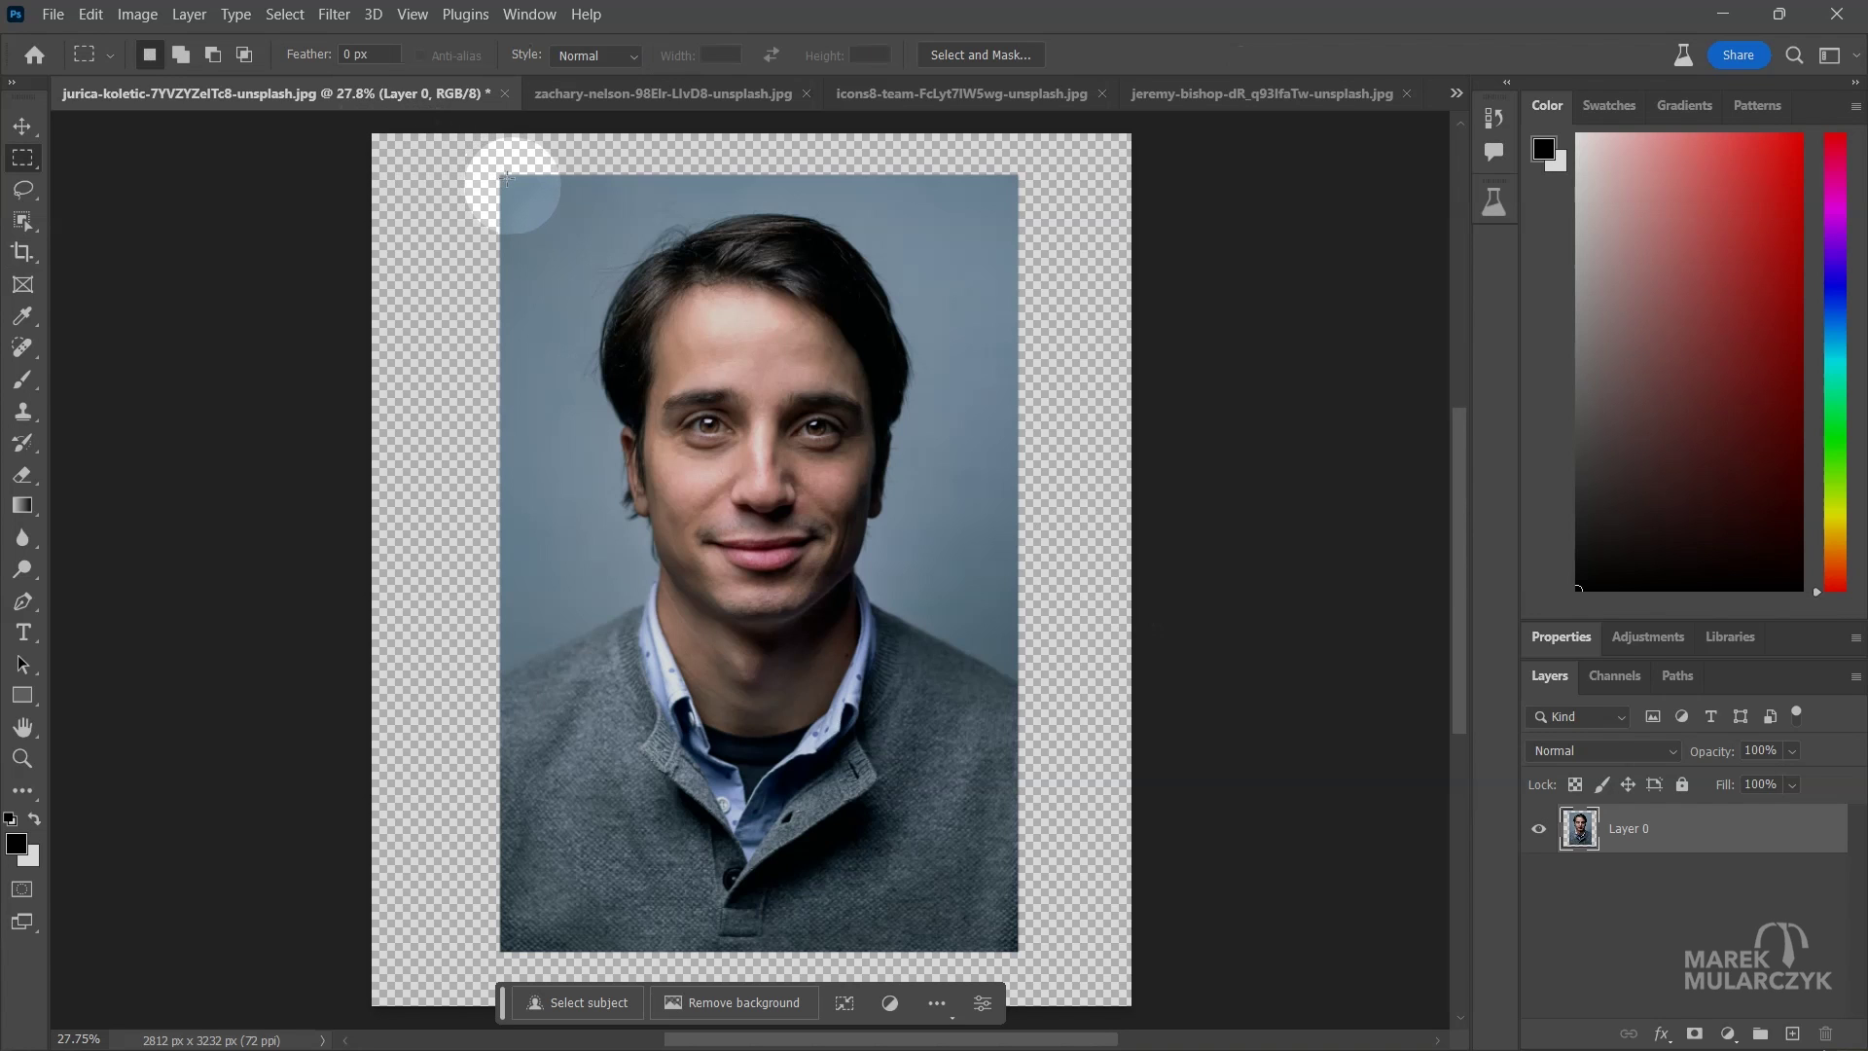
left_click_drag(502, 178, 1012, 941)
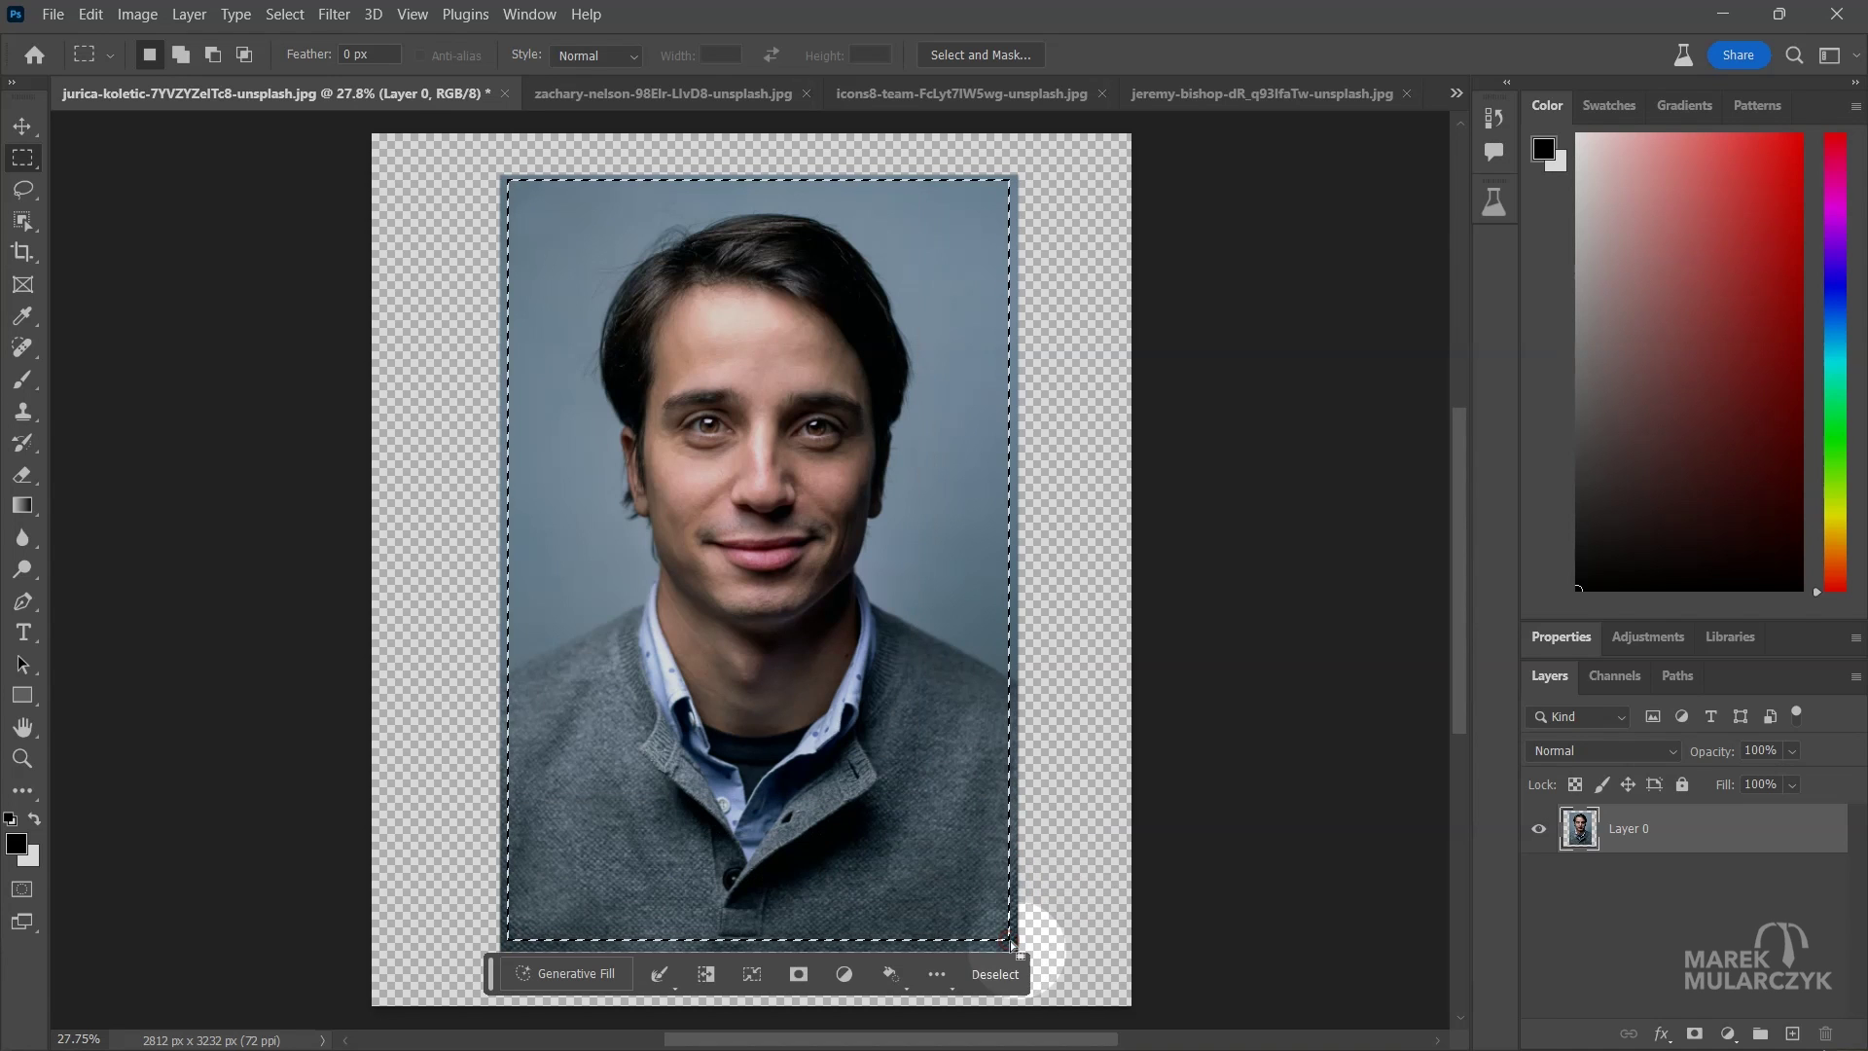
left_click(287, 14)
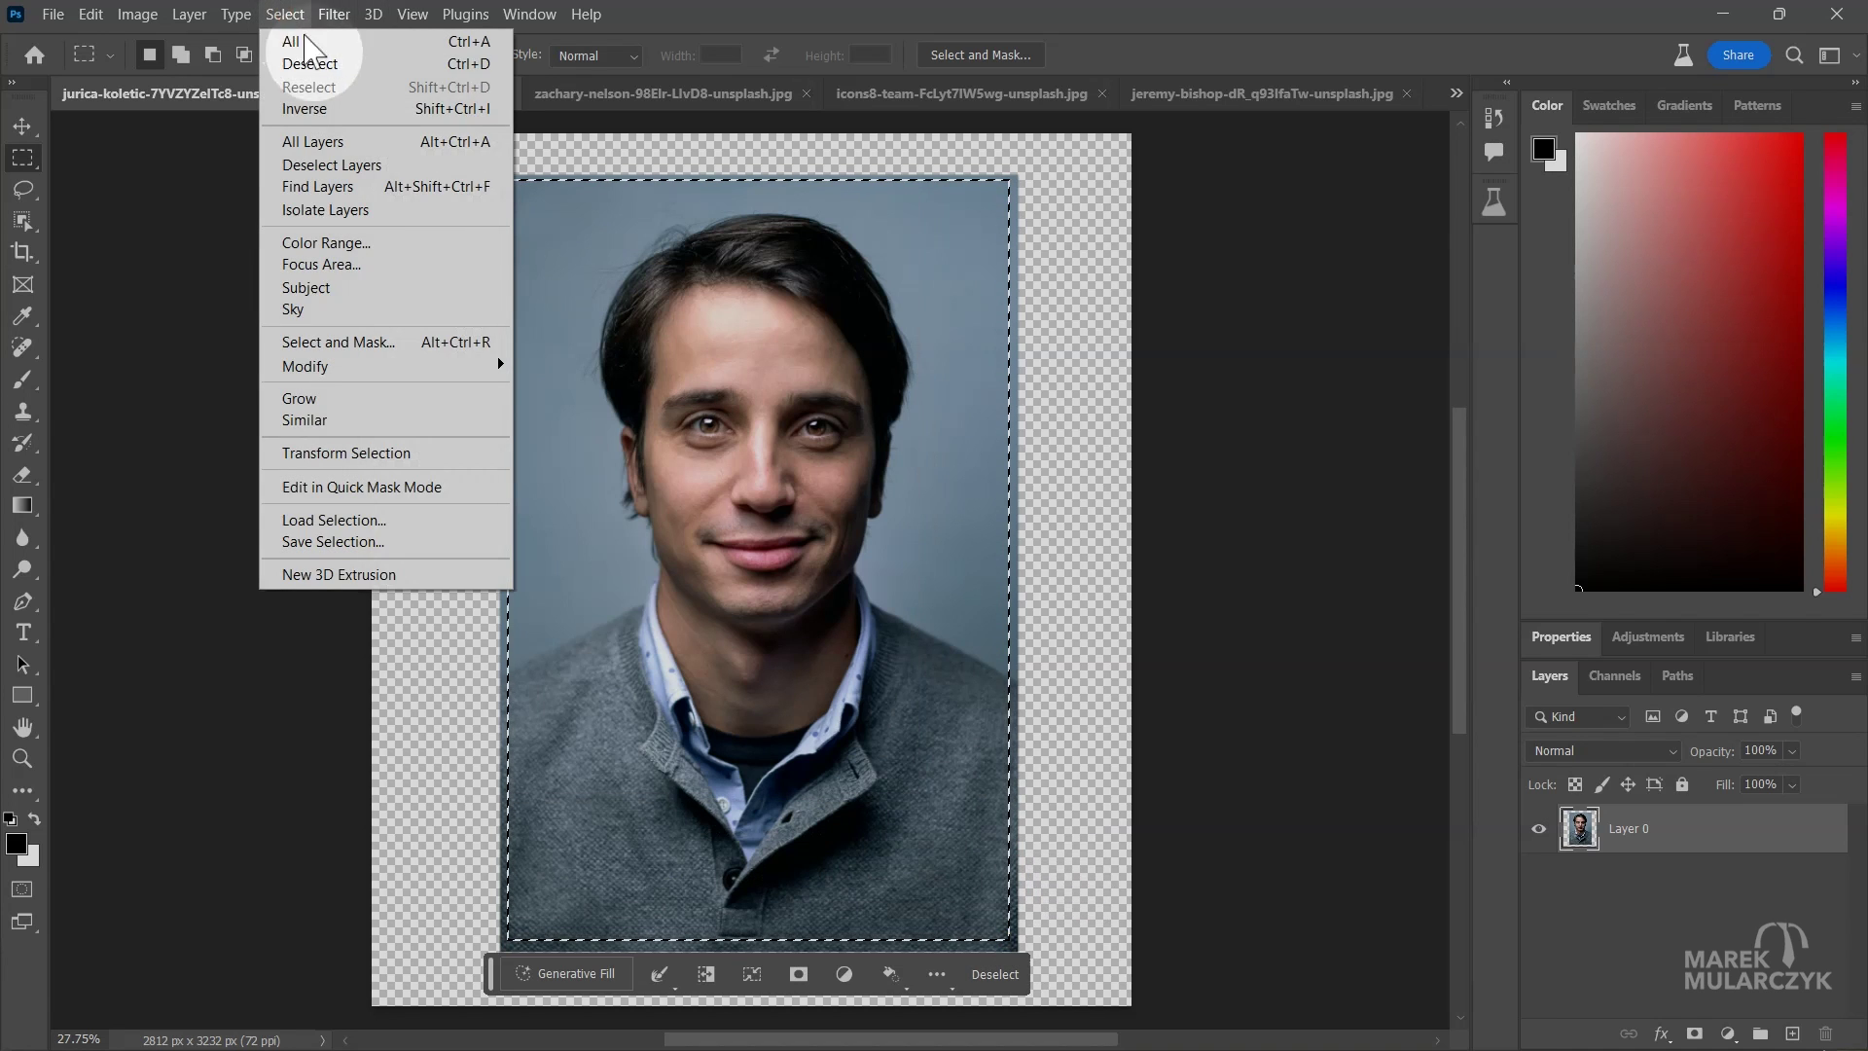
left_click(342, 109)
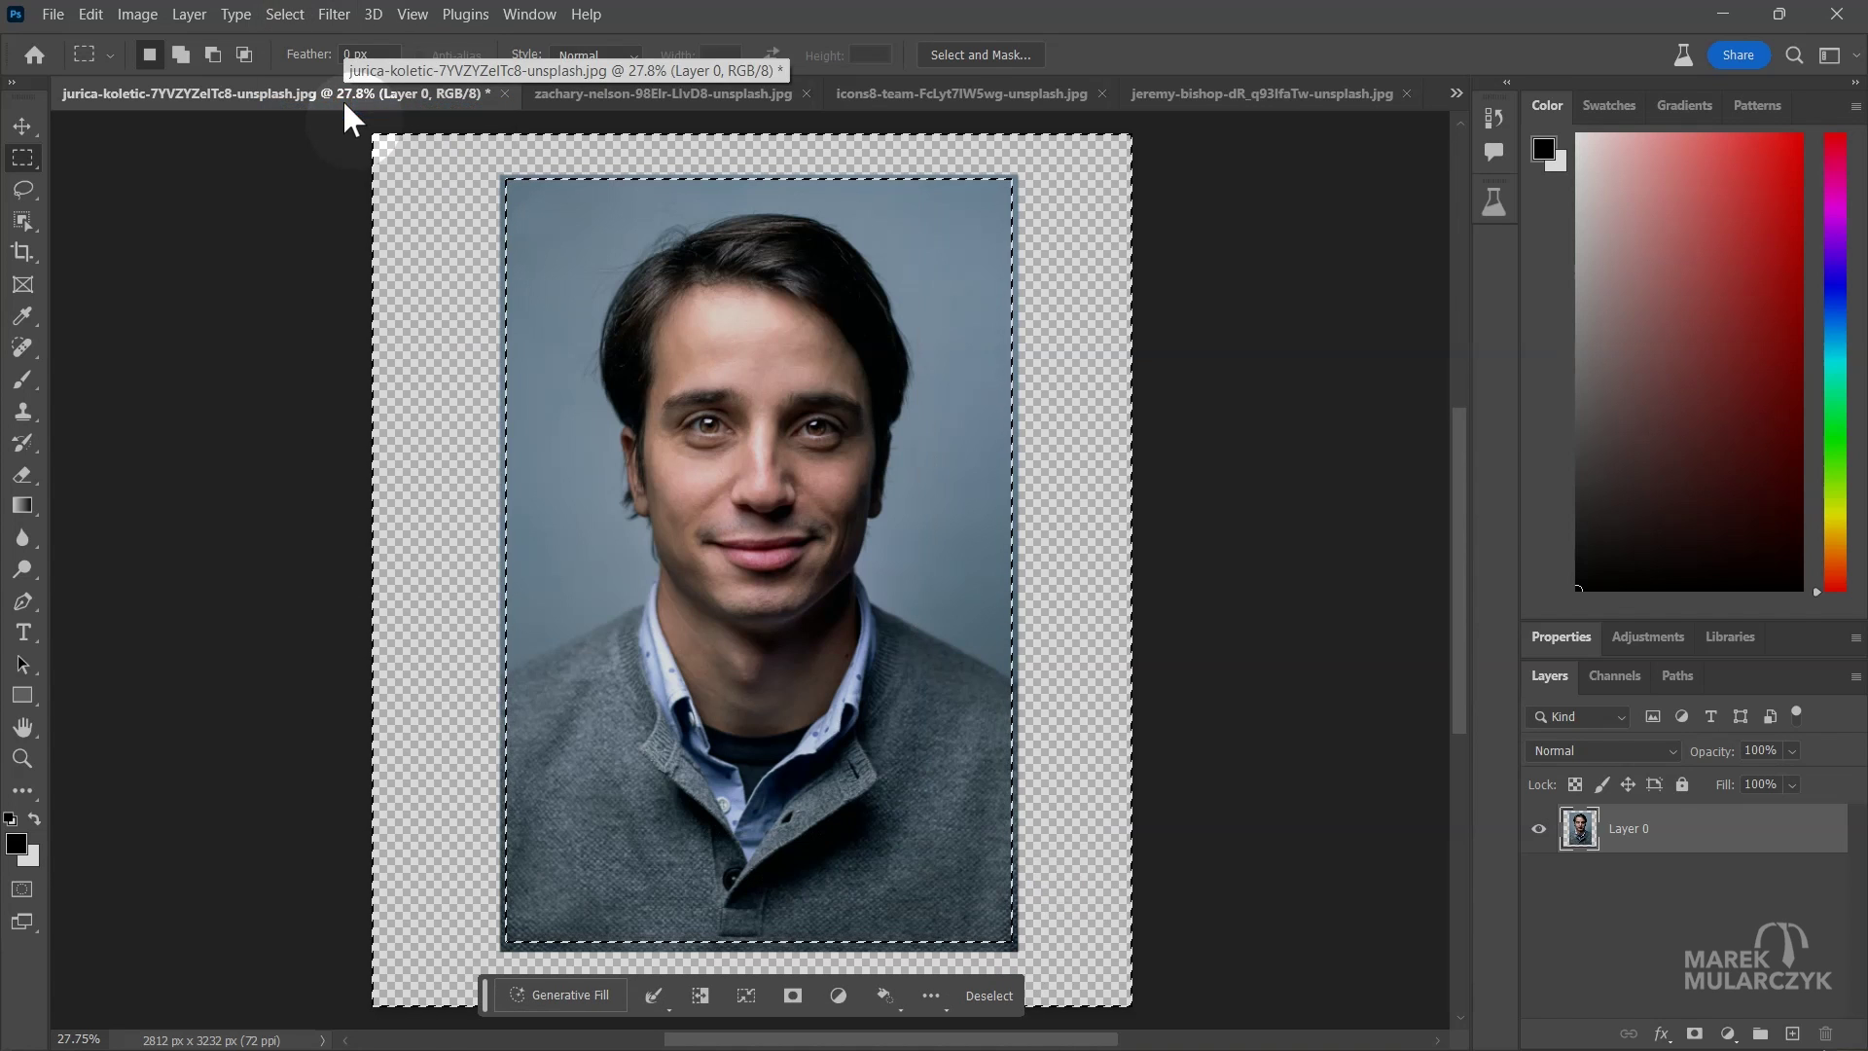
left_click(561, 992)
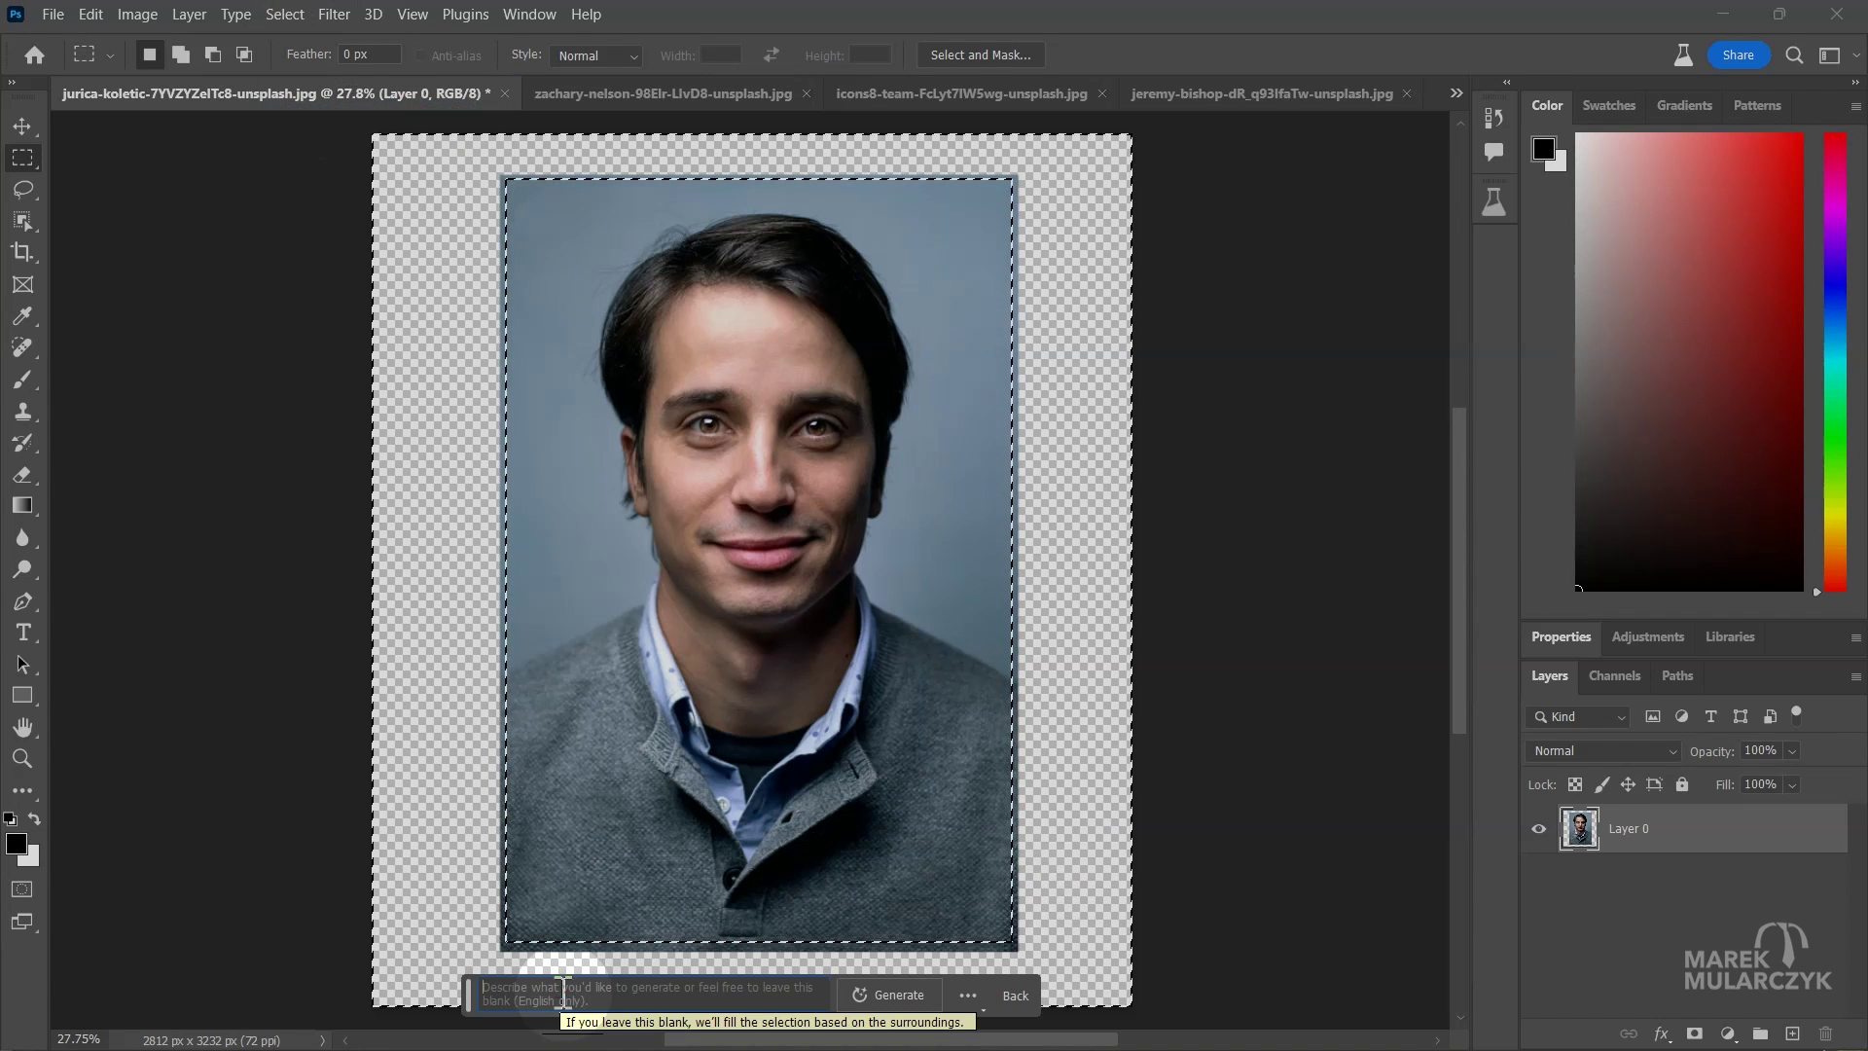
left_click(899, 995)
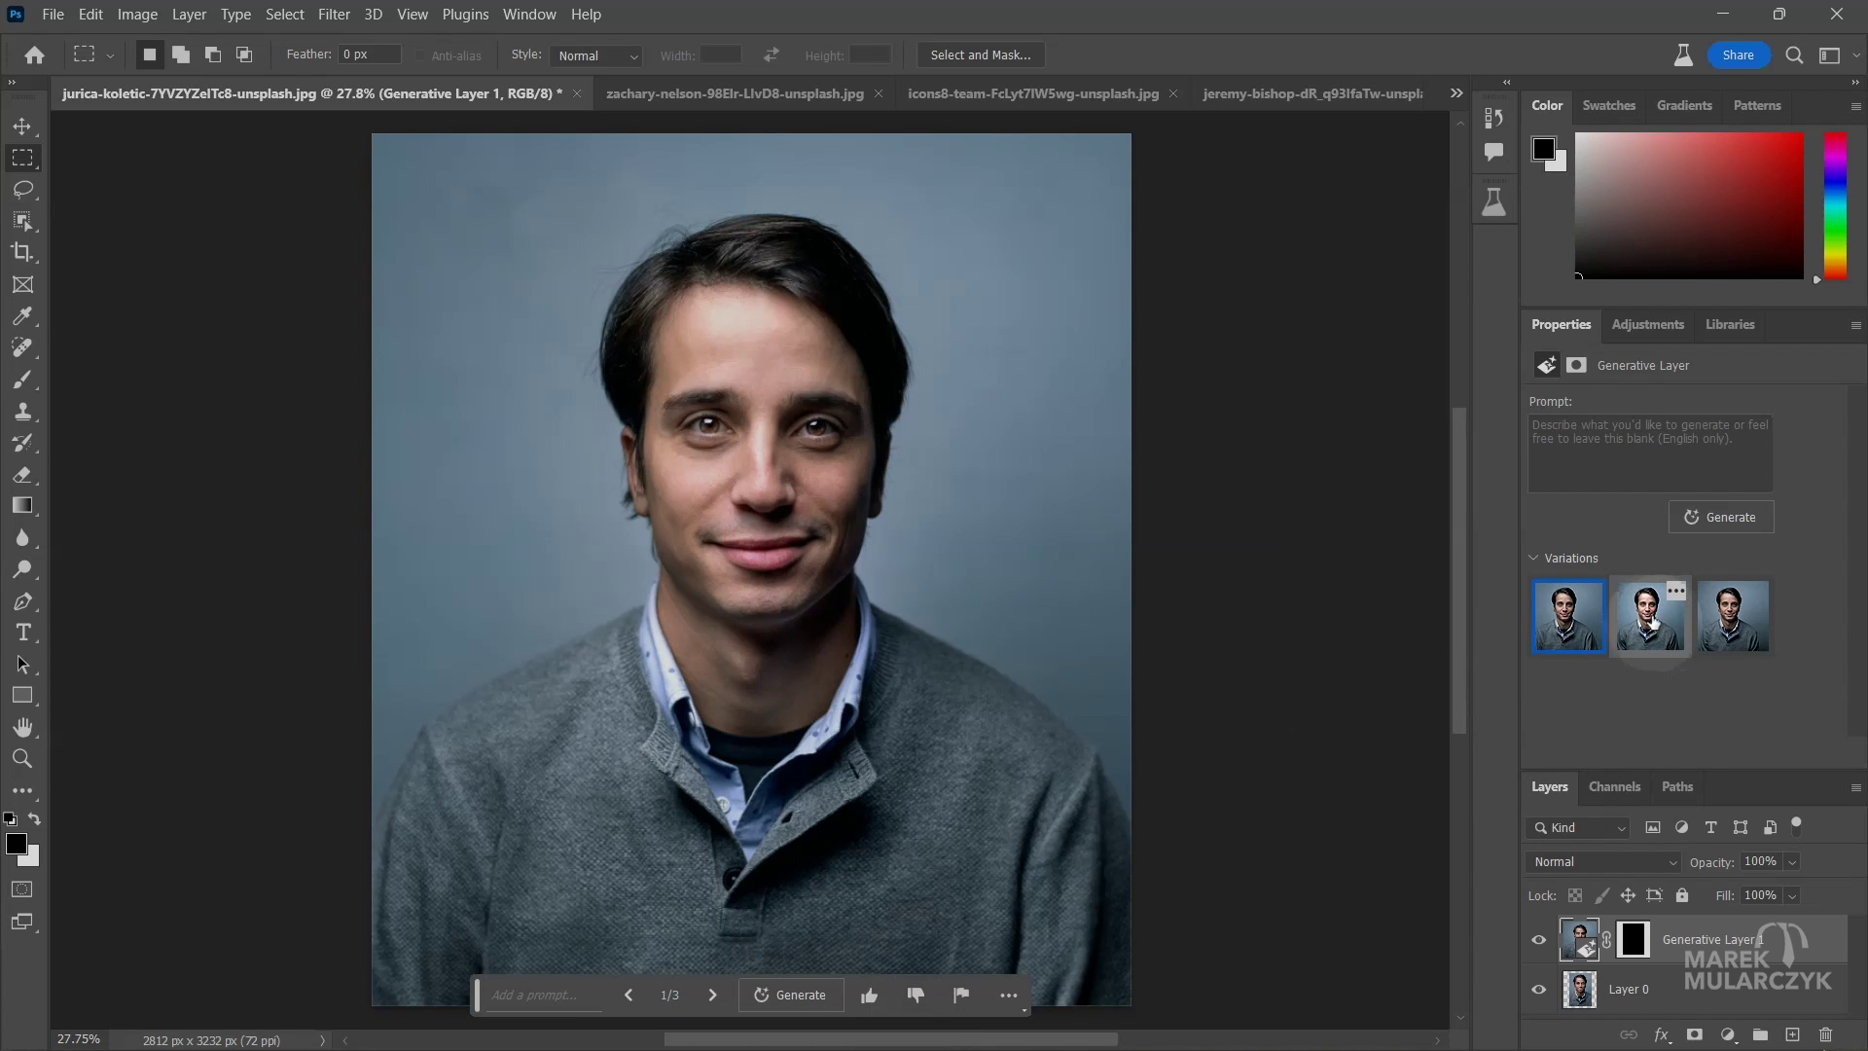
Step: Compare the three generated variations of the extended portrait and return to the first one
left_click(1649, 623)
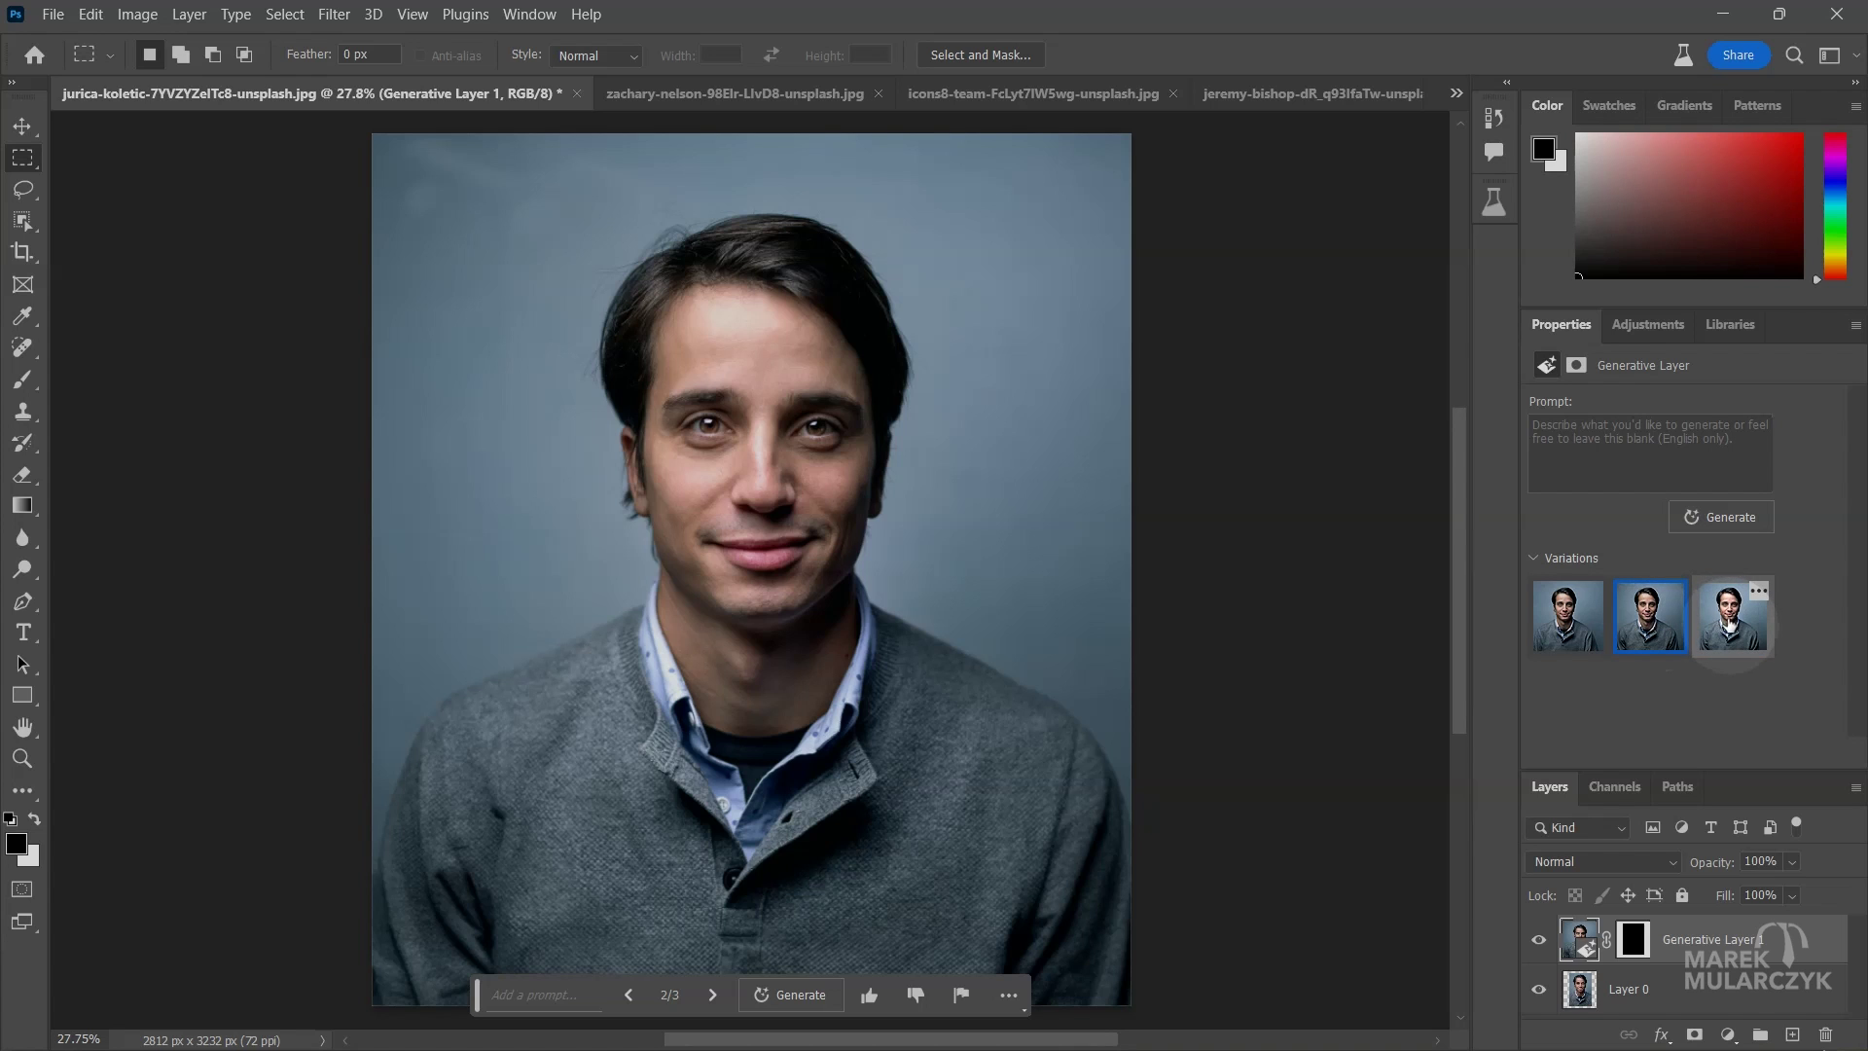
left_click(1730, 625)
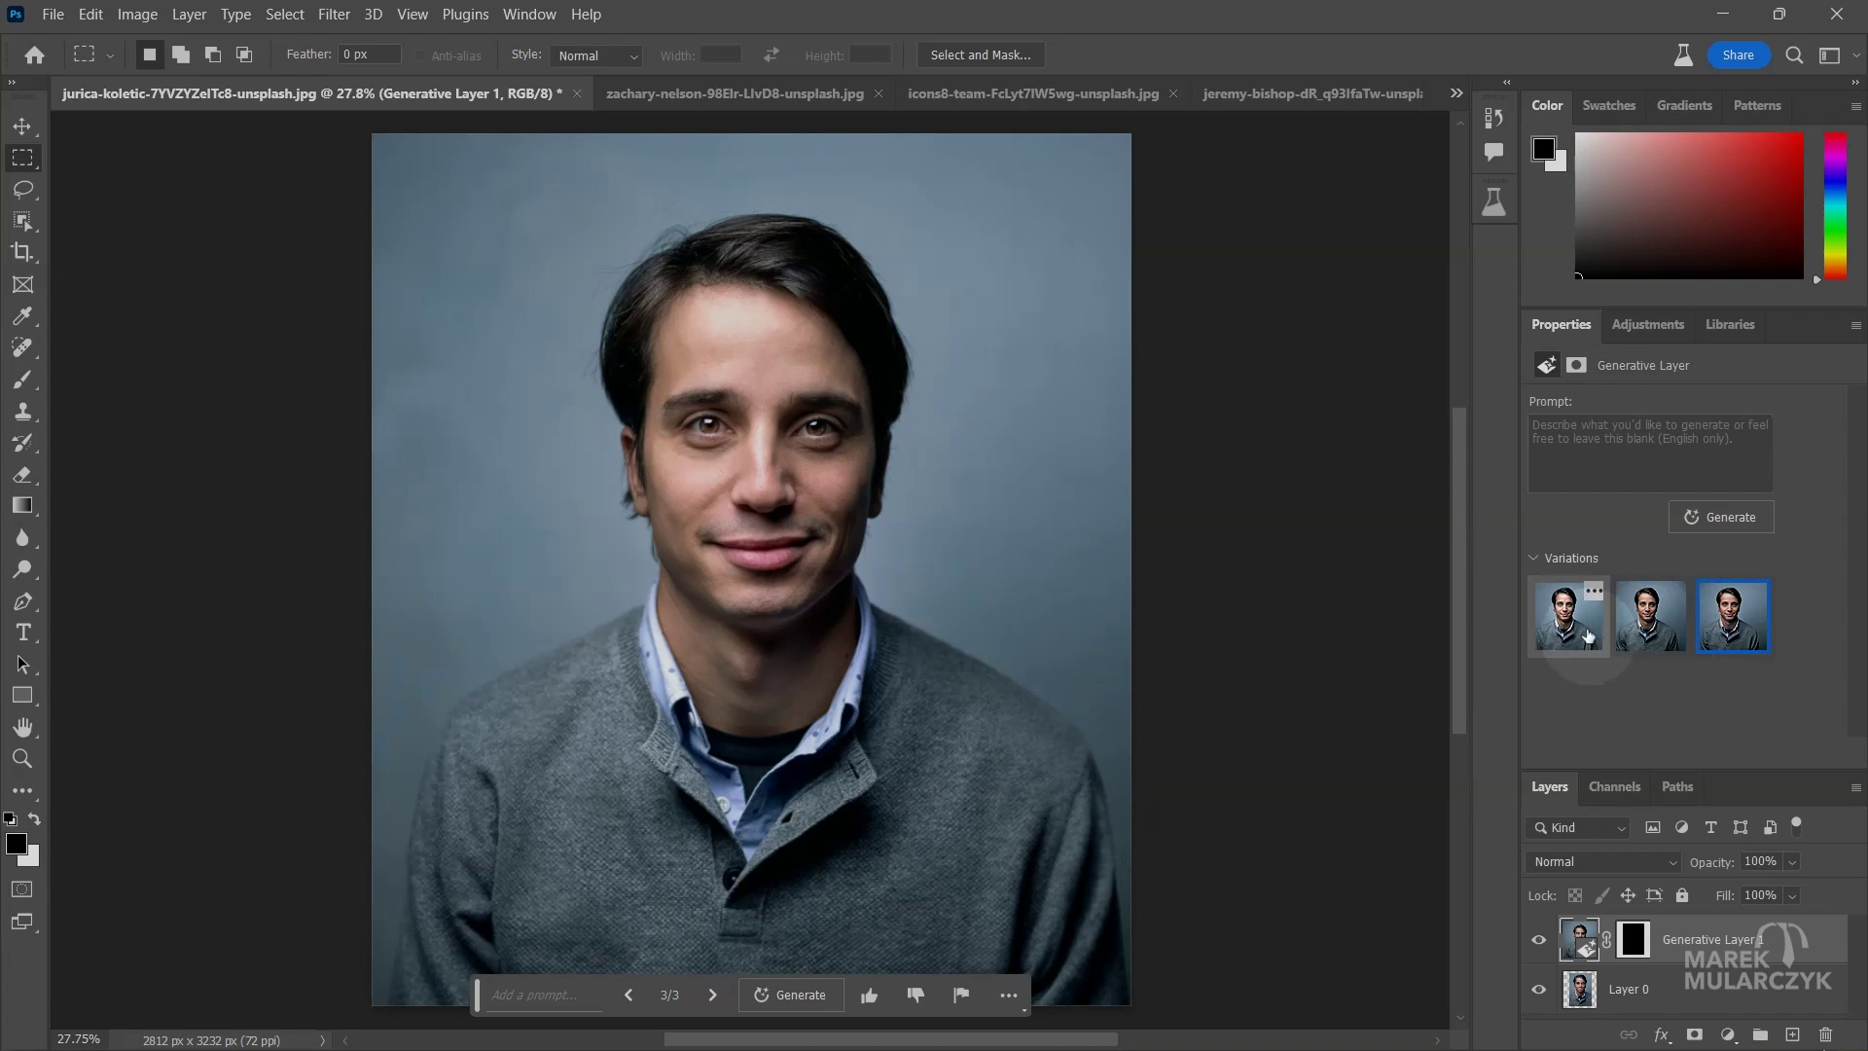
left_click(1574, 630)
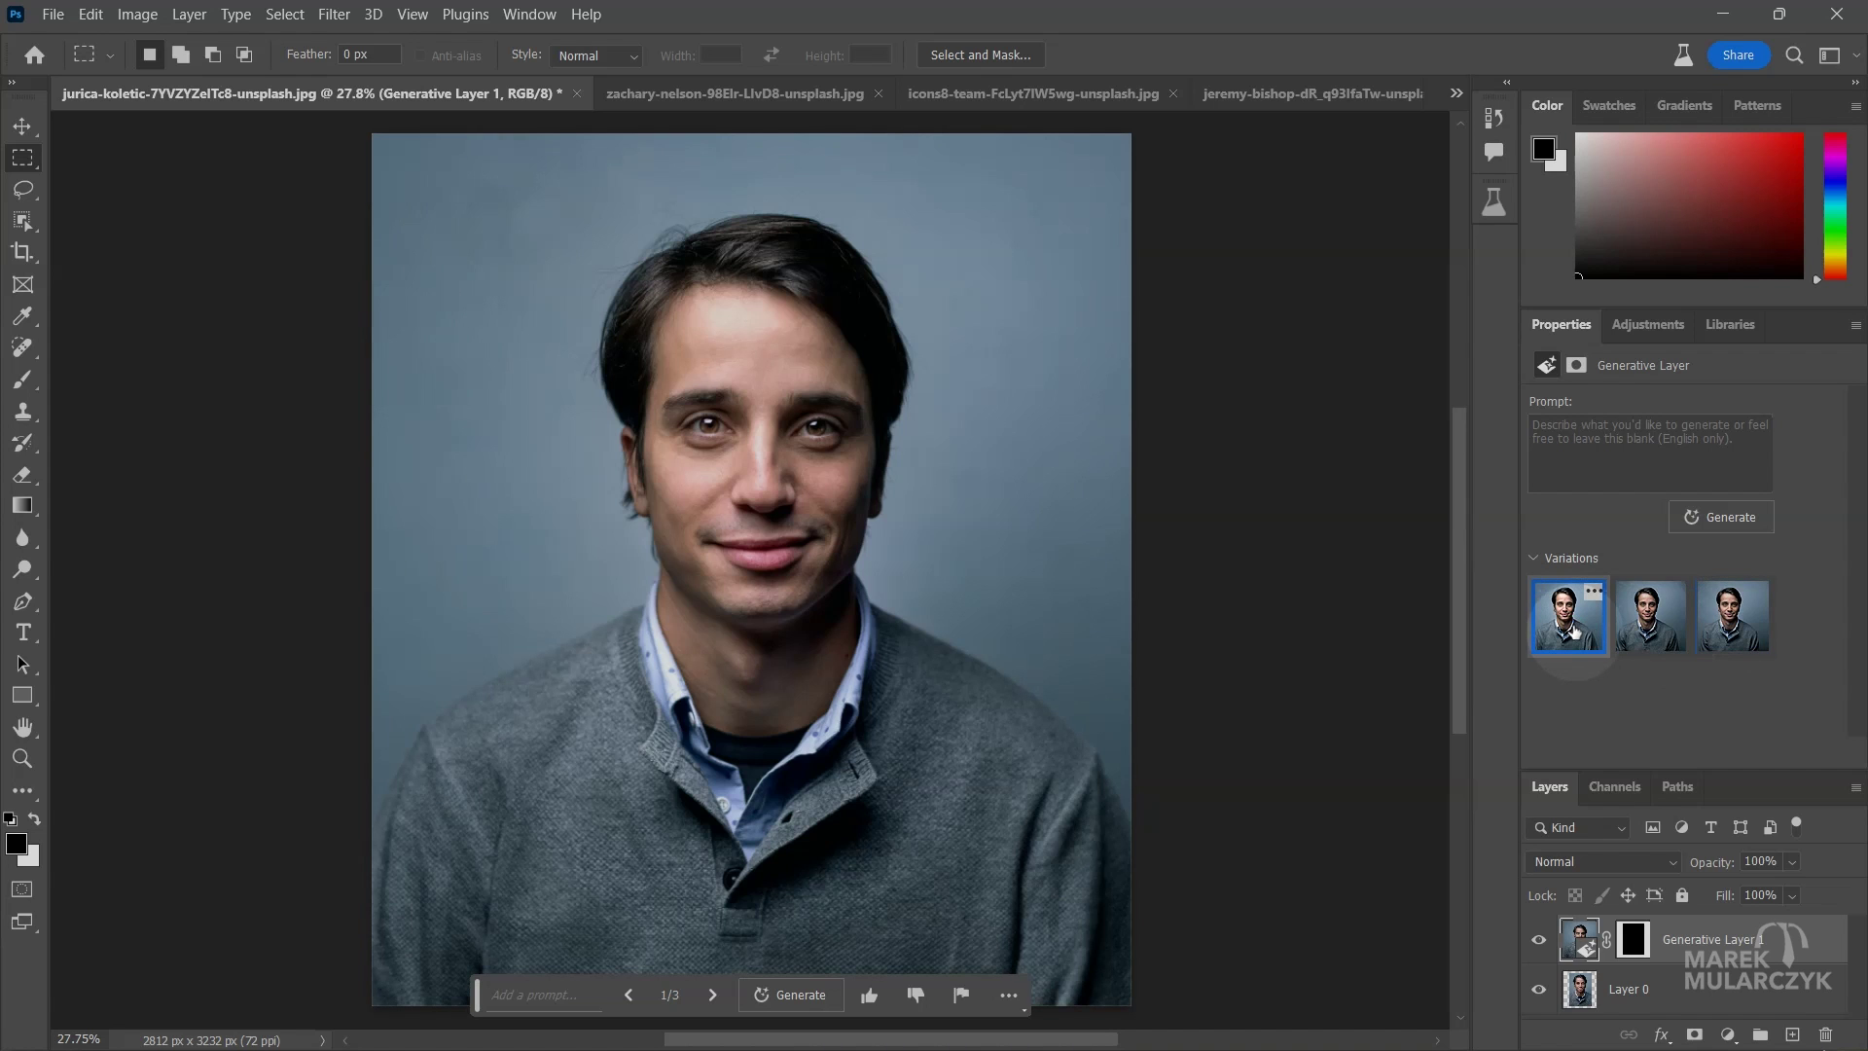
left_click(1722, 627)
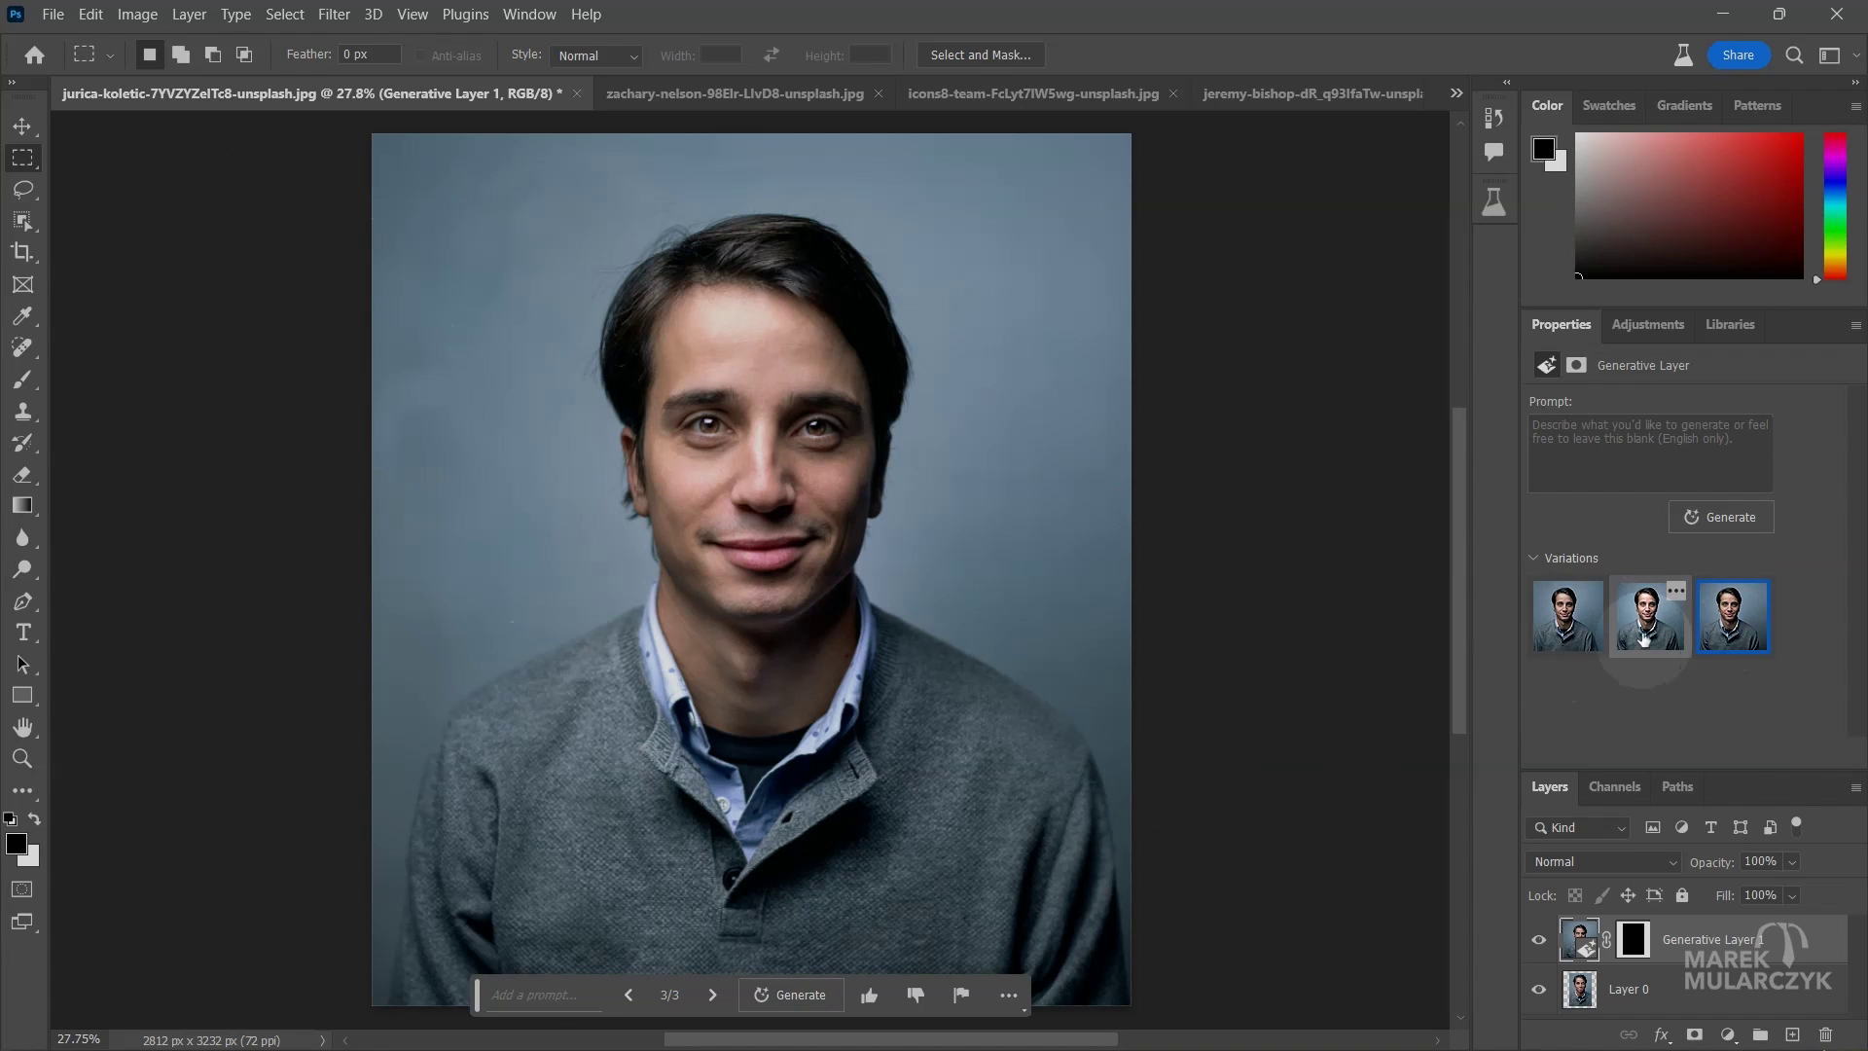
left_click(1644, 639)
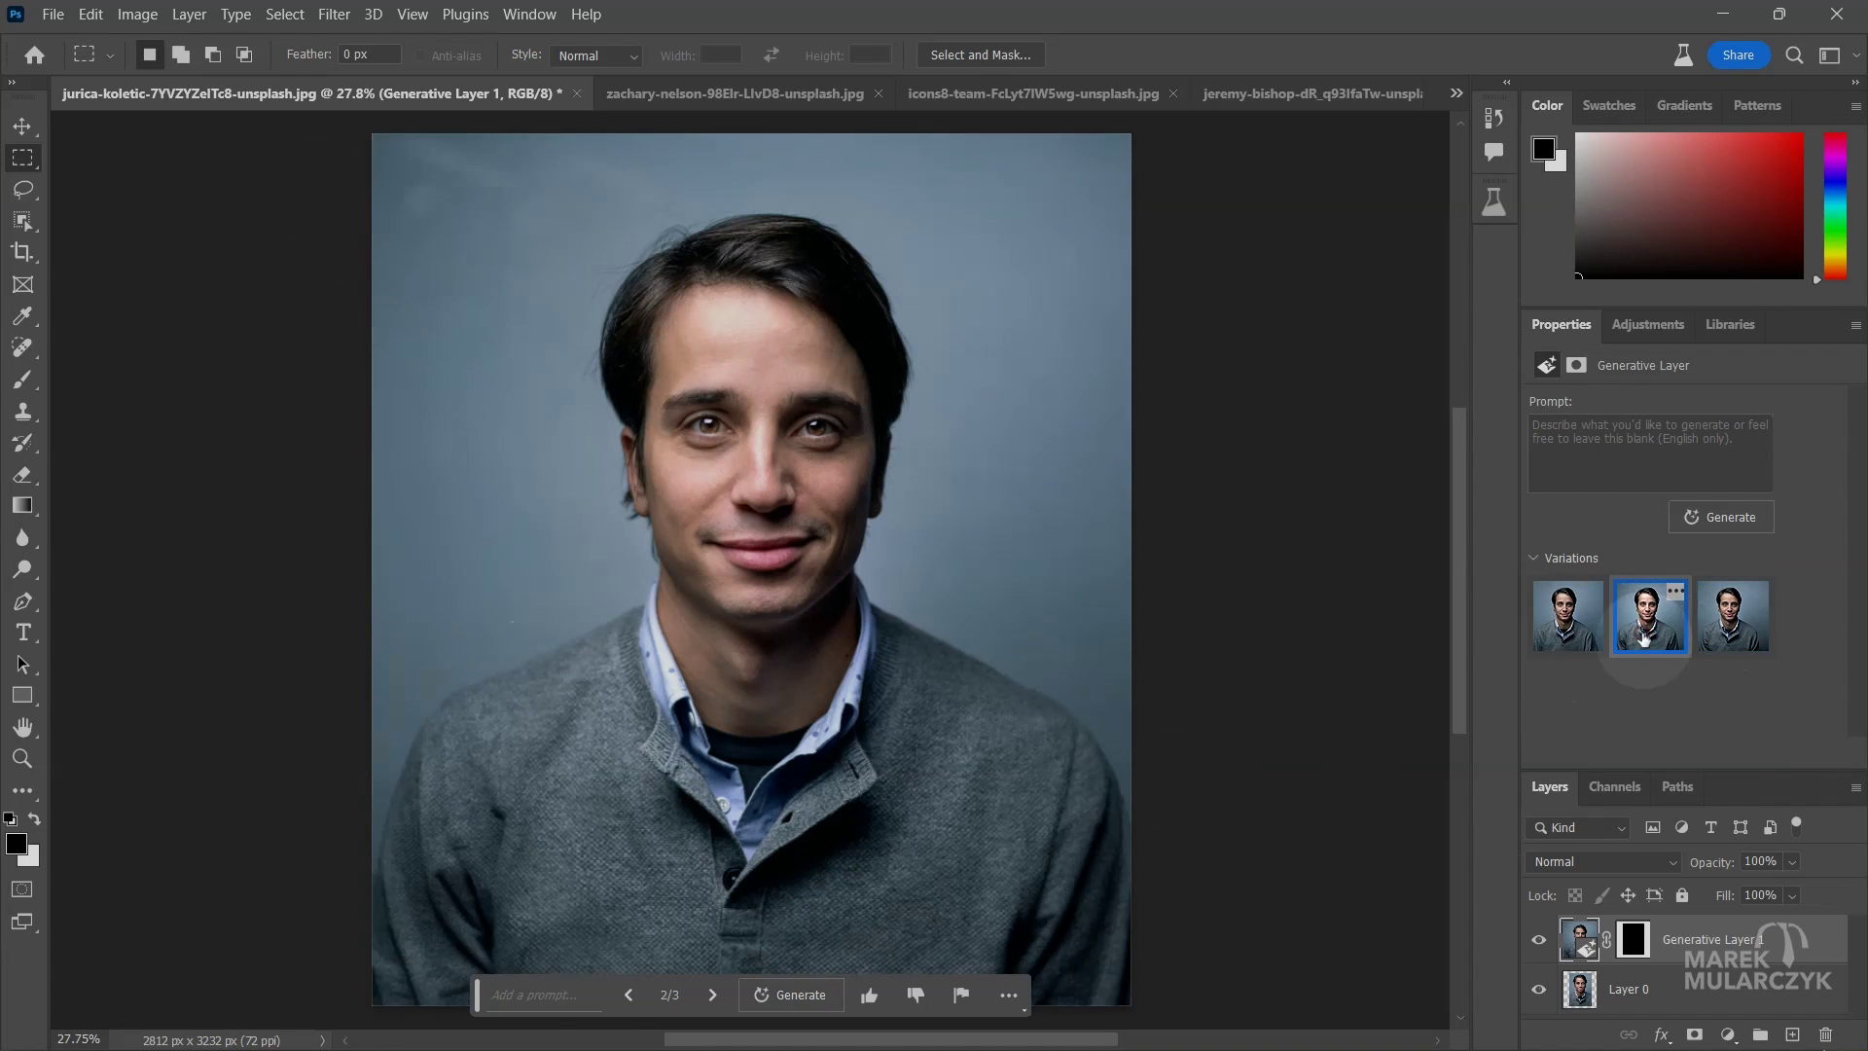
left_click(1576, 637)
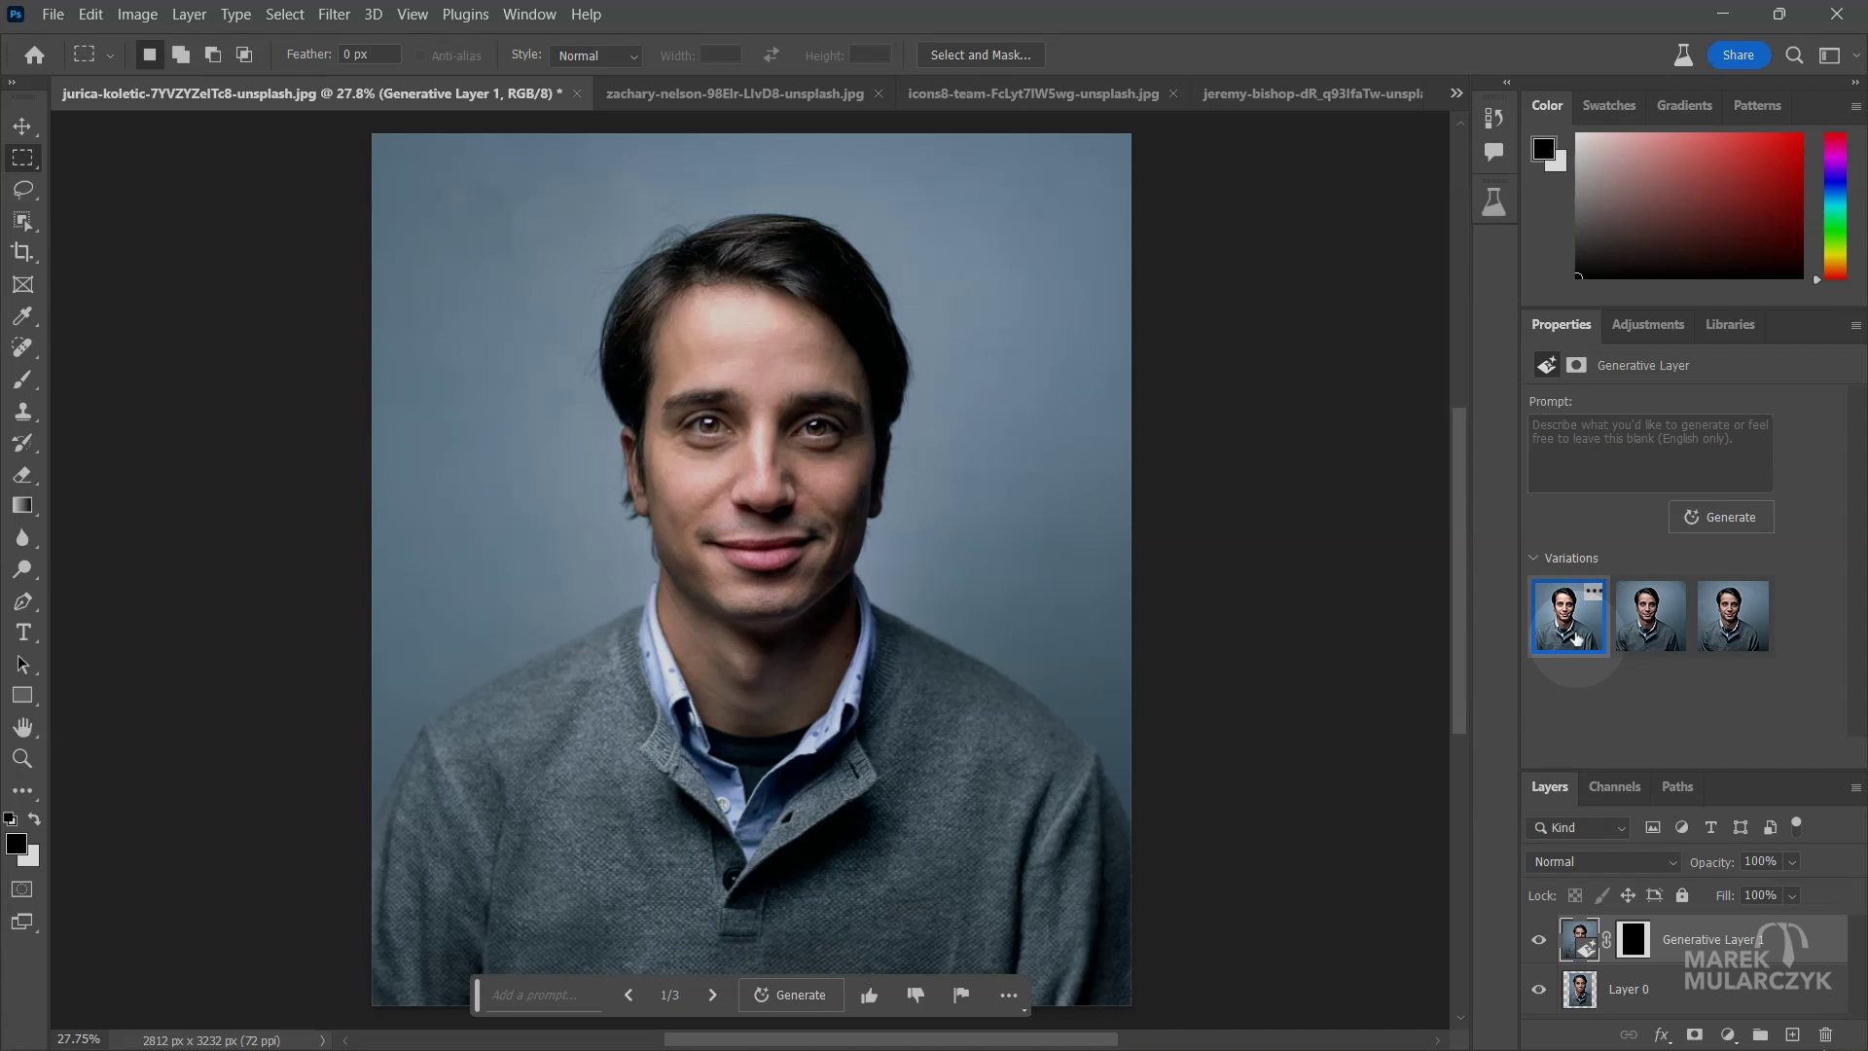
Step: In the photo of three jumping friends, unlock the background layer and extend the canvas on all sides to about 2532 × 1656 px
left_click(697, 94)
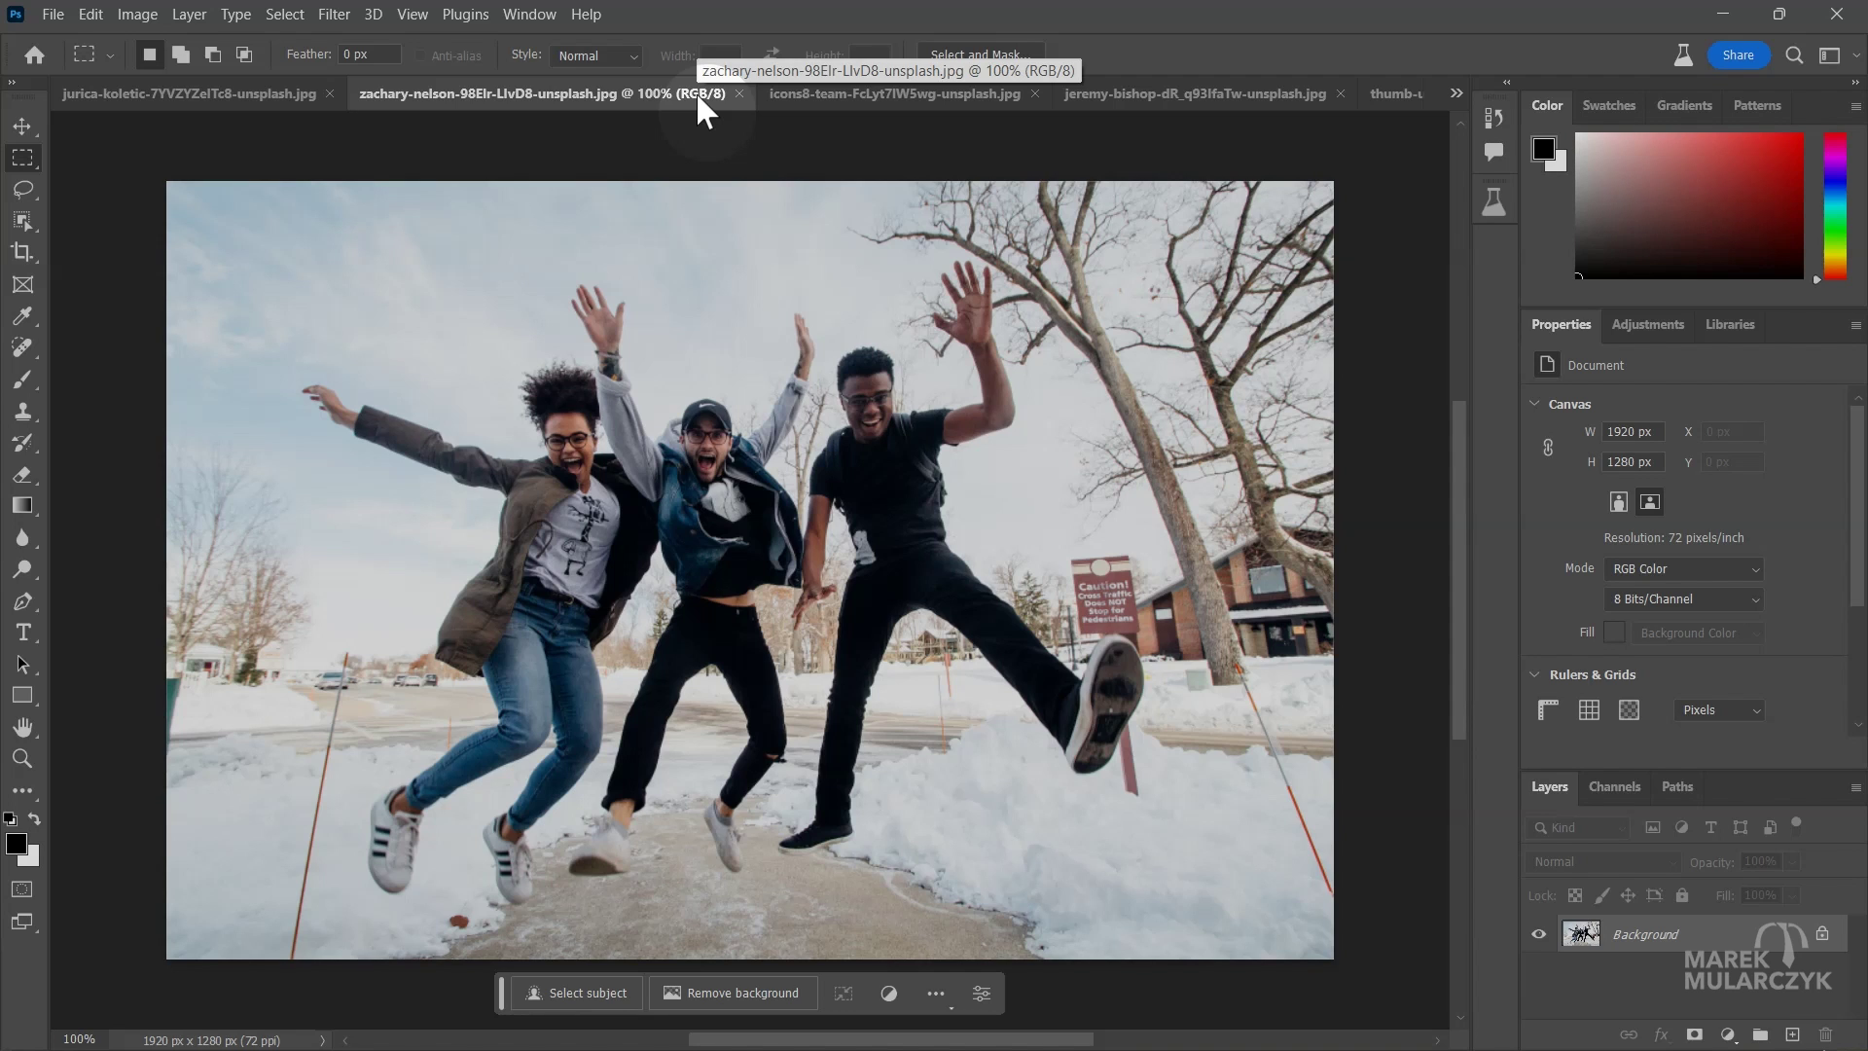
left_click(1822, 940)
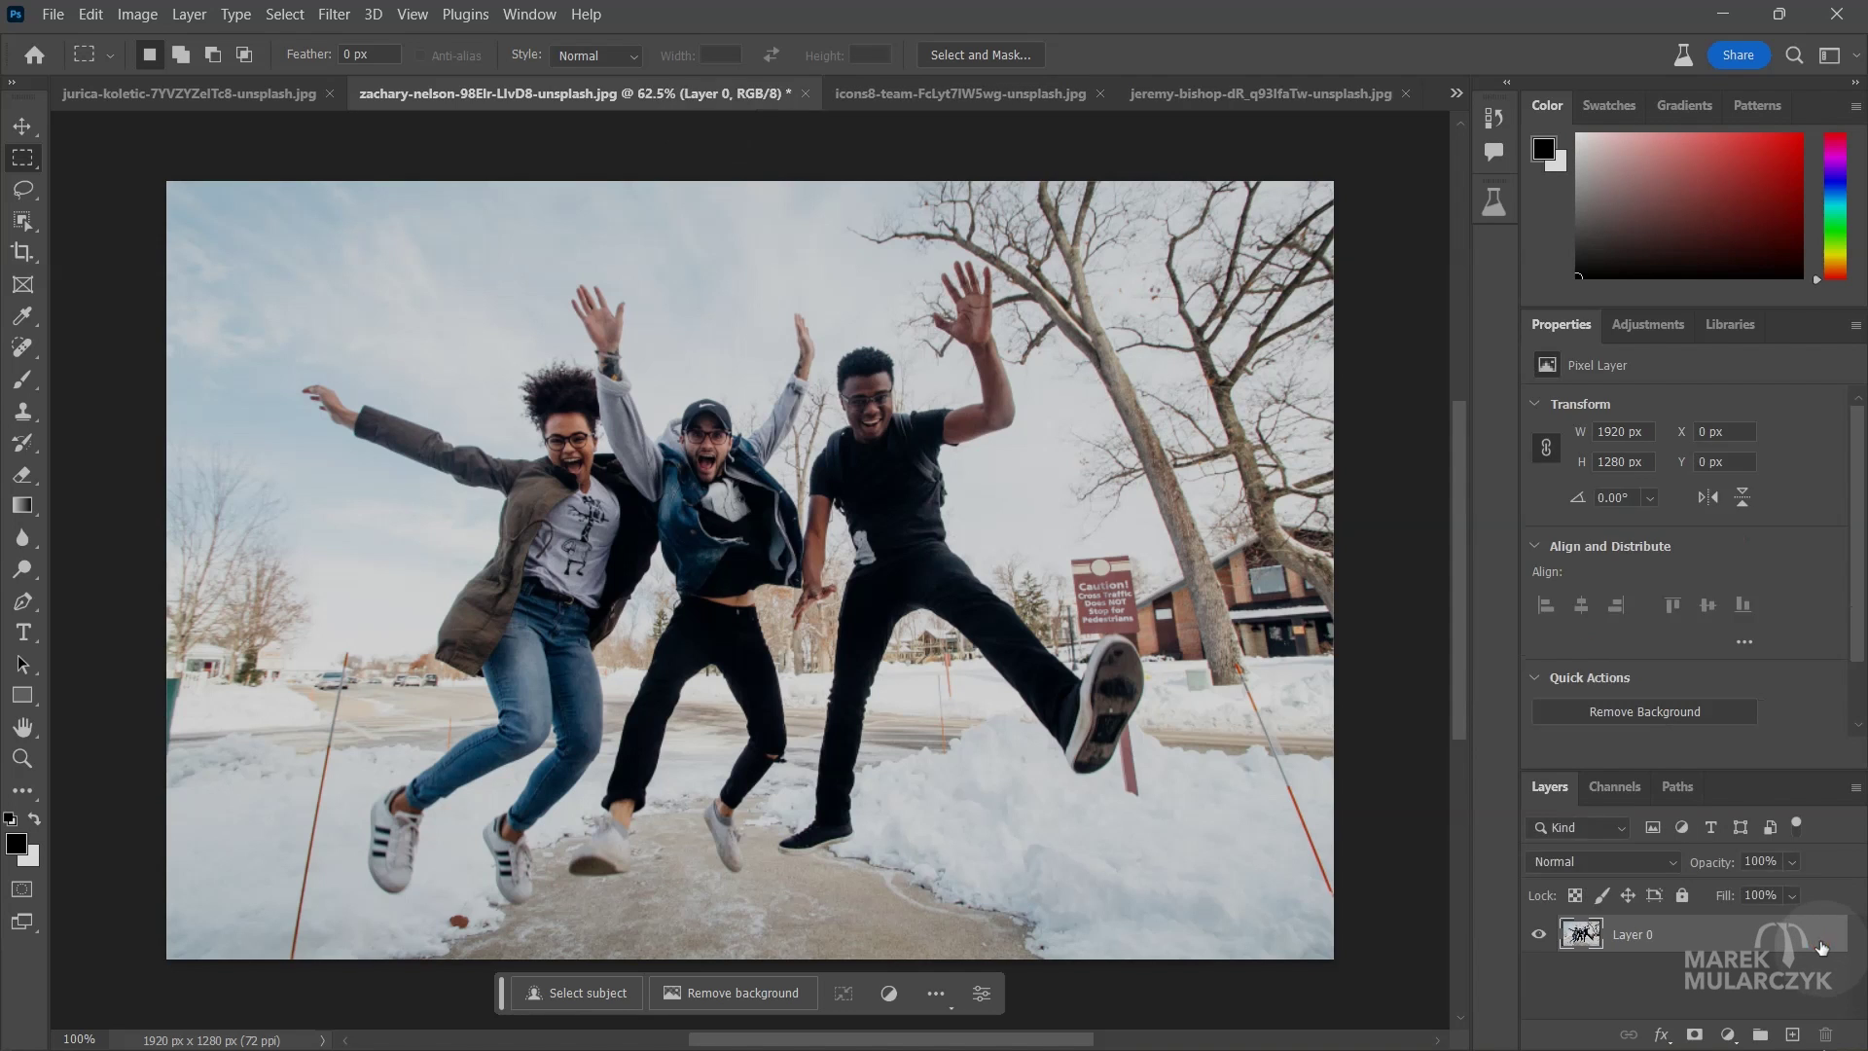
key("c")
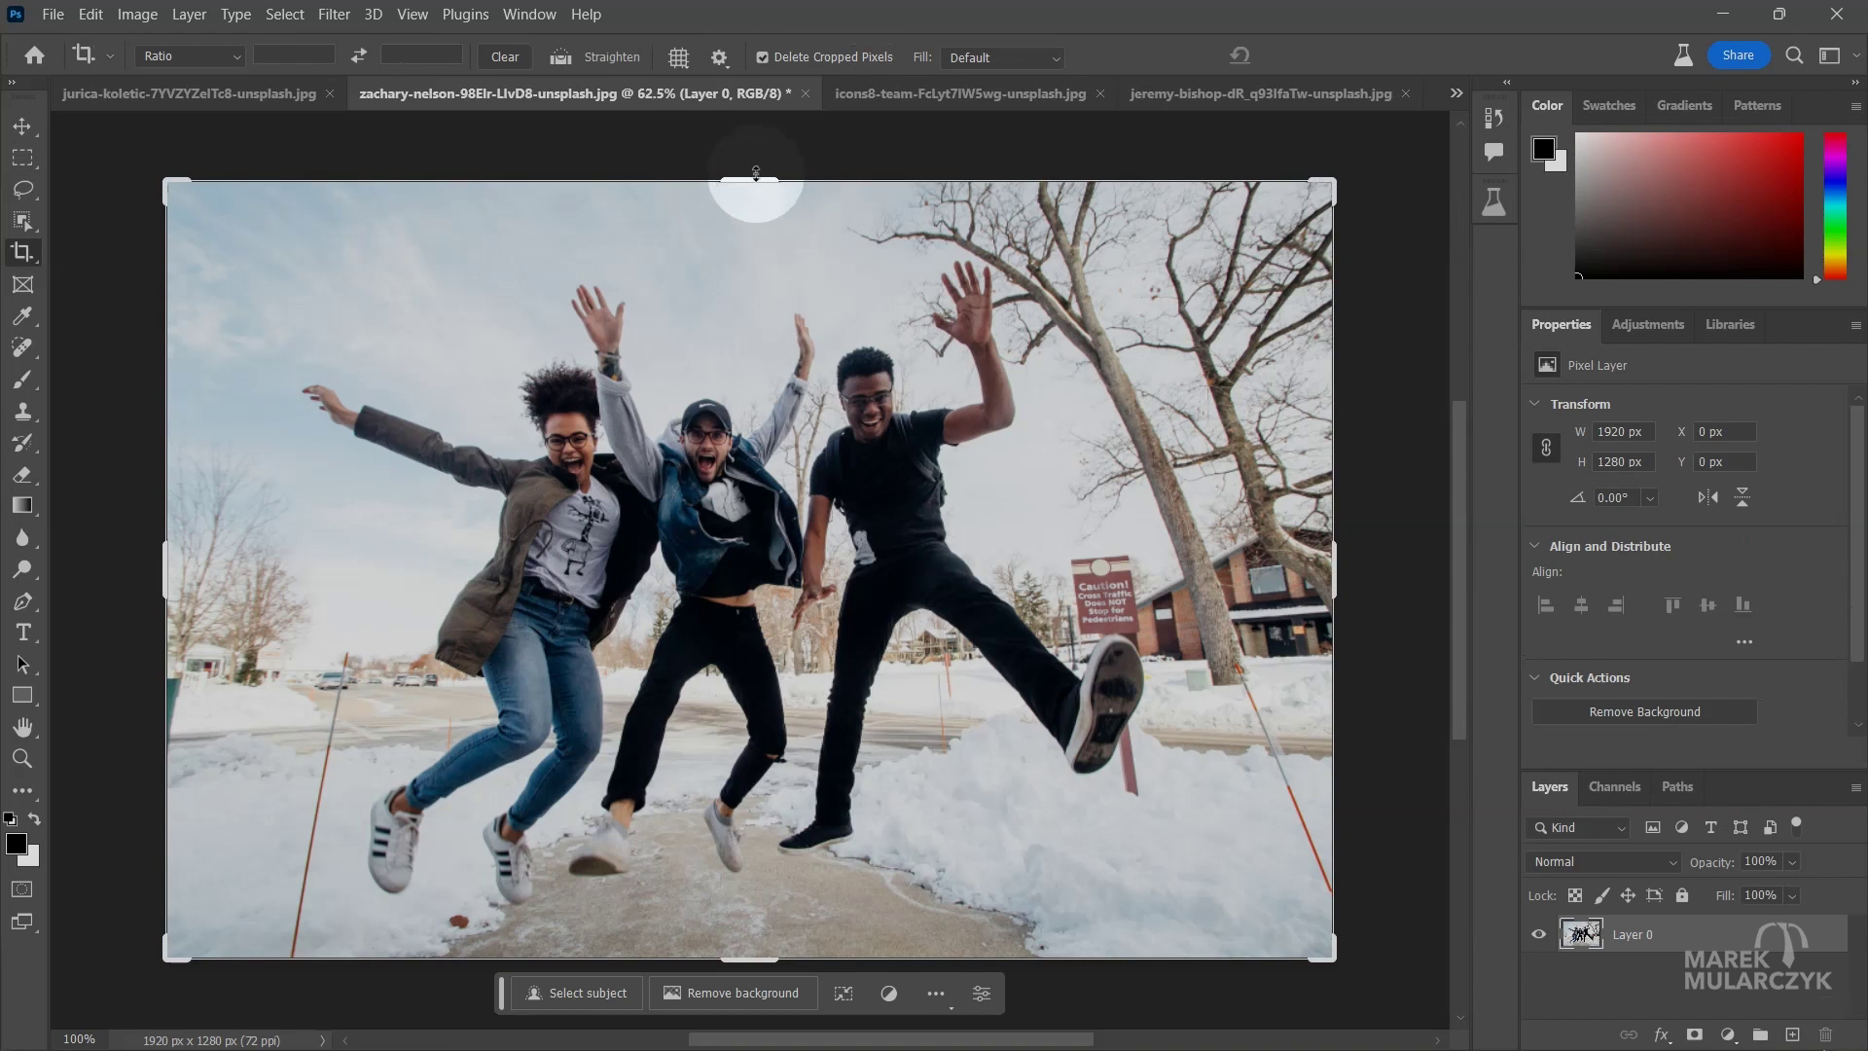
key("ctrl+minus")
left_click_drag(748, 261, 759, 208)
left_click_drag(750, 893, 751, 973)
left_click_drag(302, 572, 221, 572)
left_click_drag(1289, 573, 1379, 598)
key("Return")
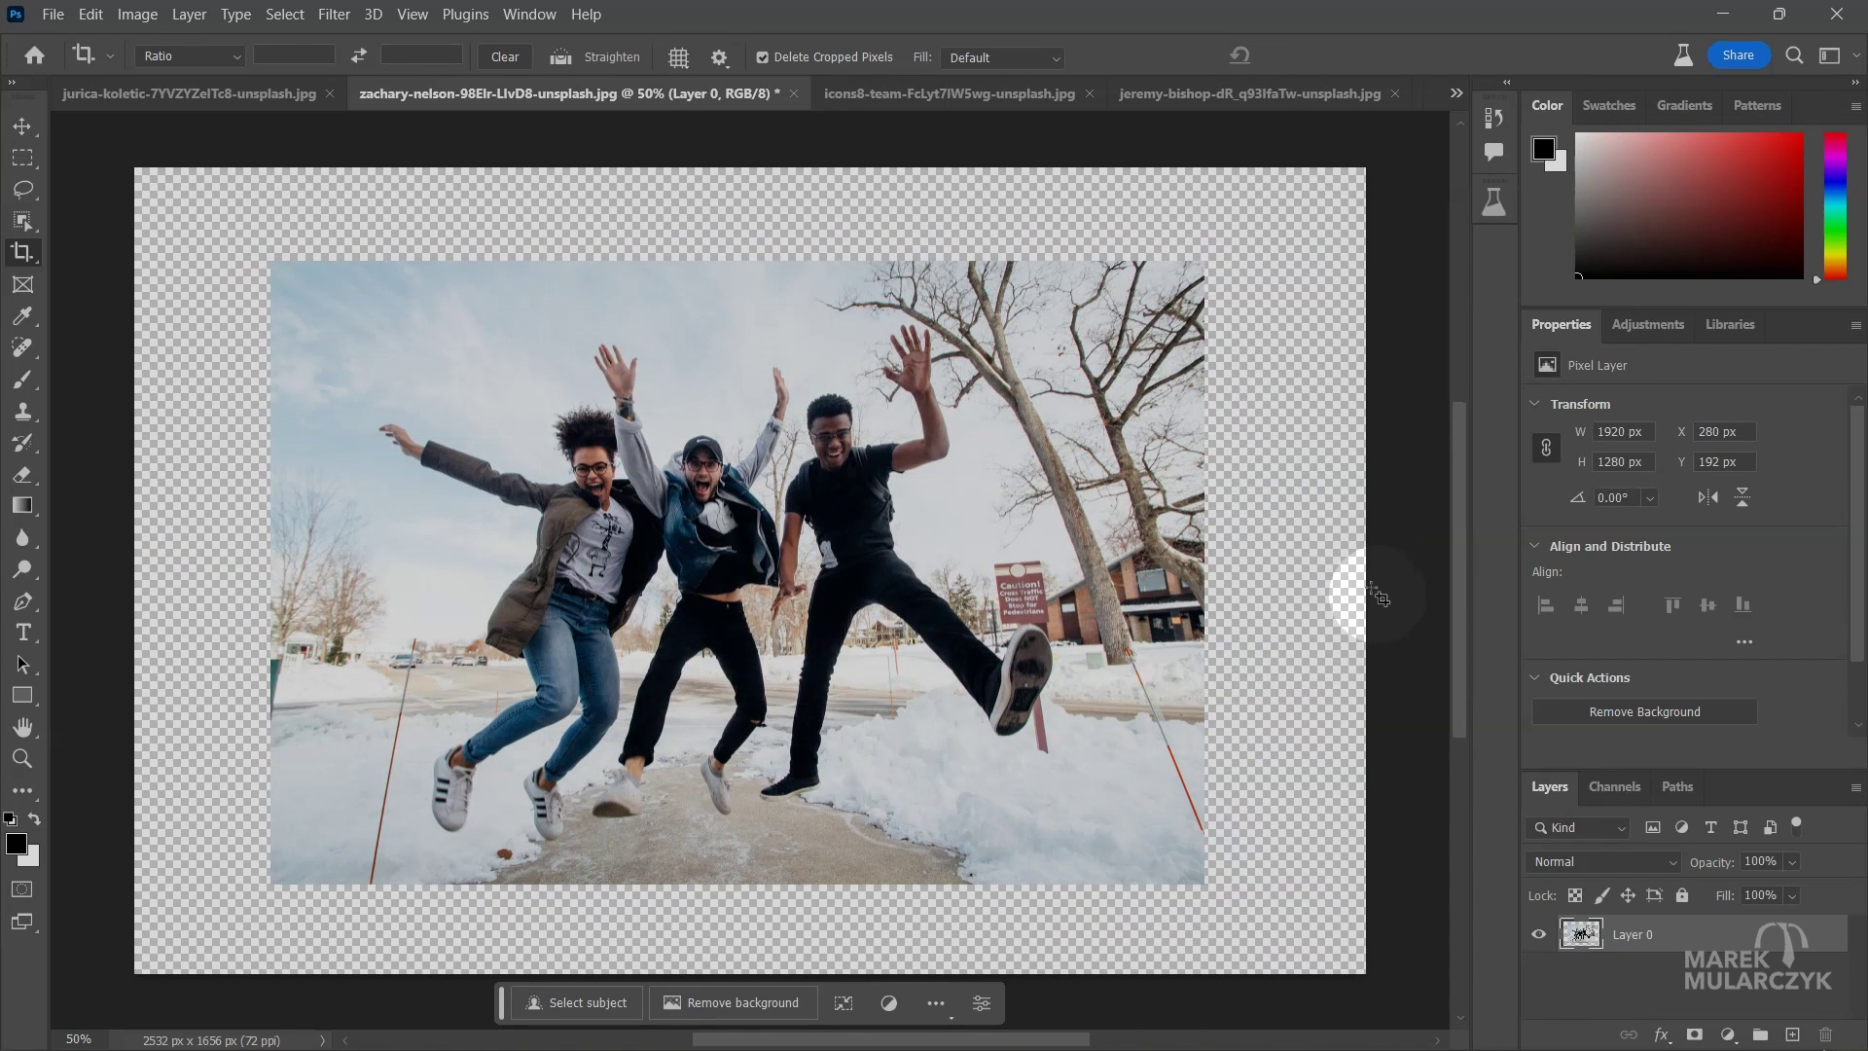
Step: Select the empty border around the jumping friends with a slight photo overlap by inverting a rectangular selection, and Generative Fill it without a prompt
key("m")
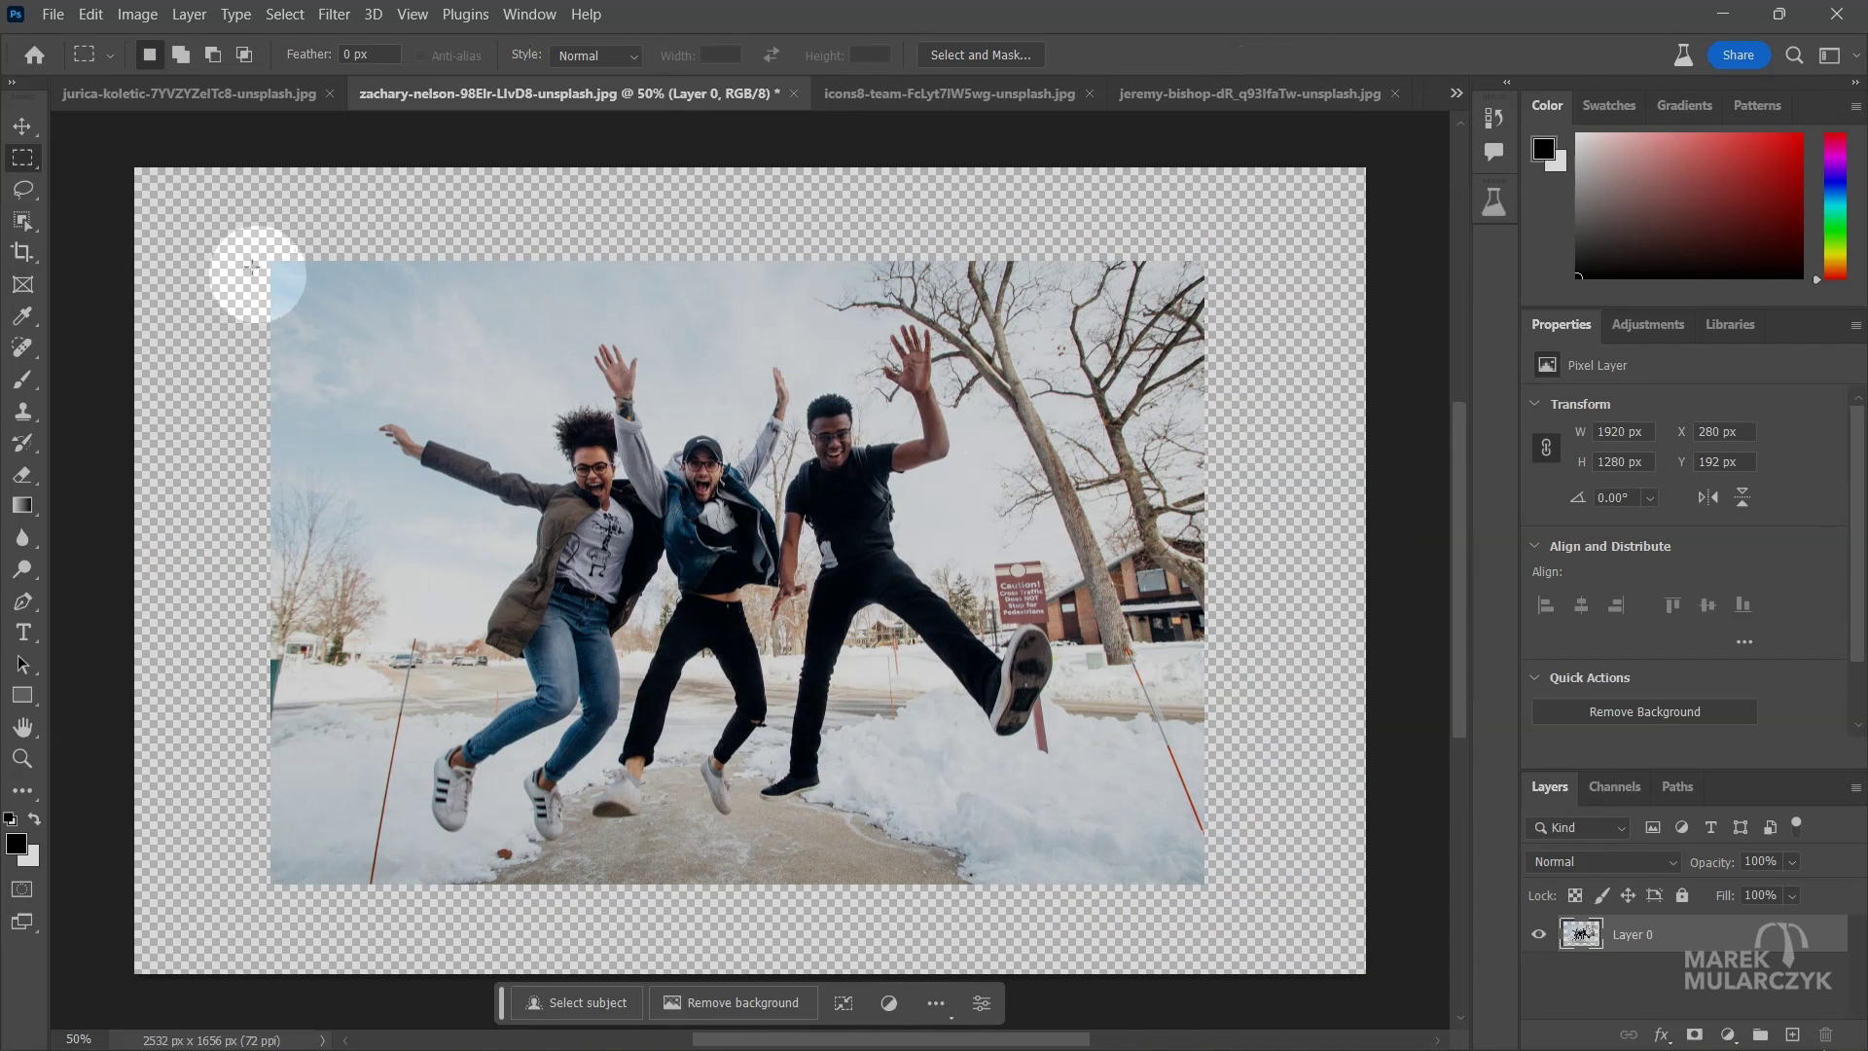
left_click_drag(276, 269, 1197, 869)
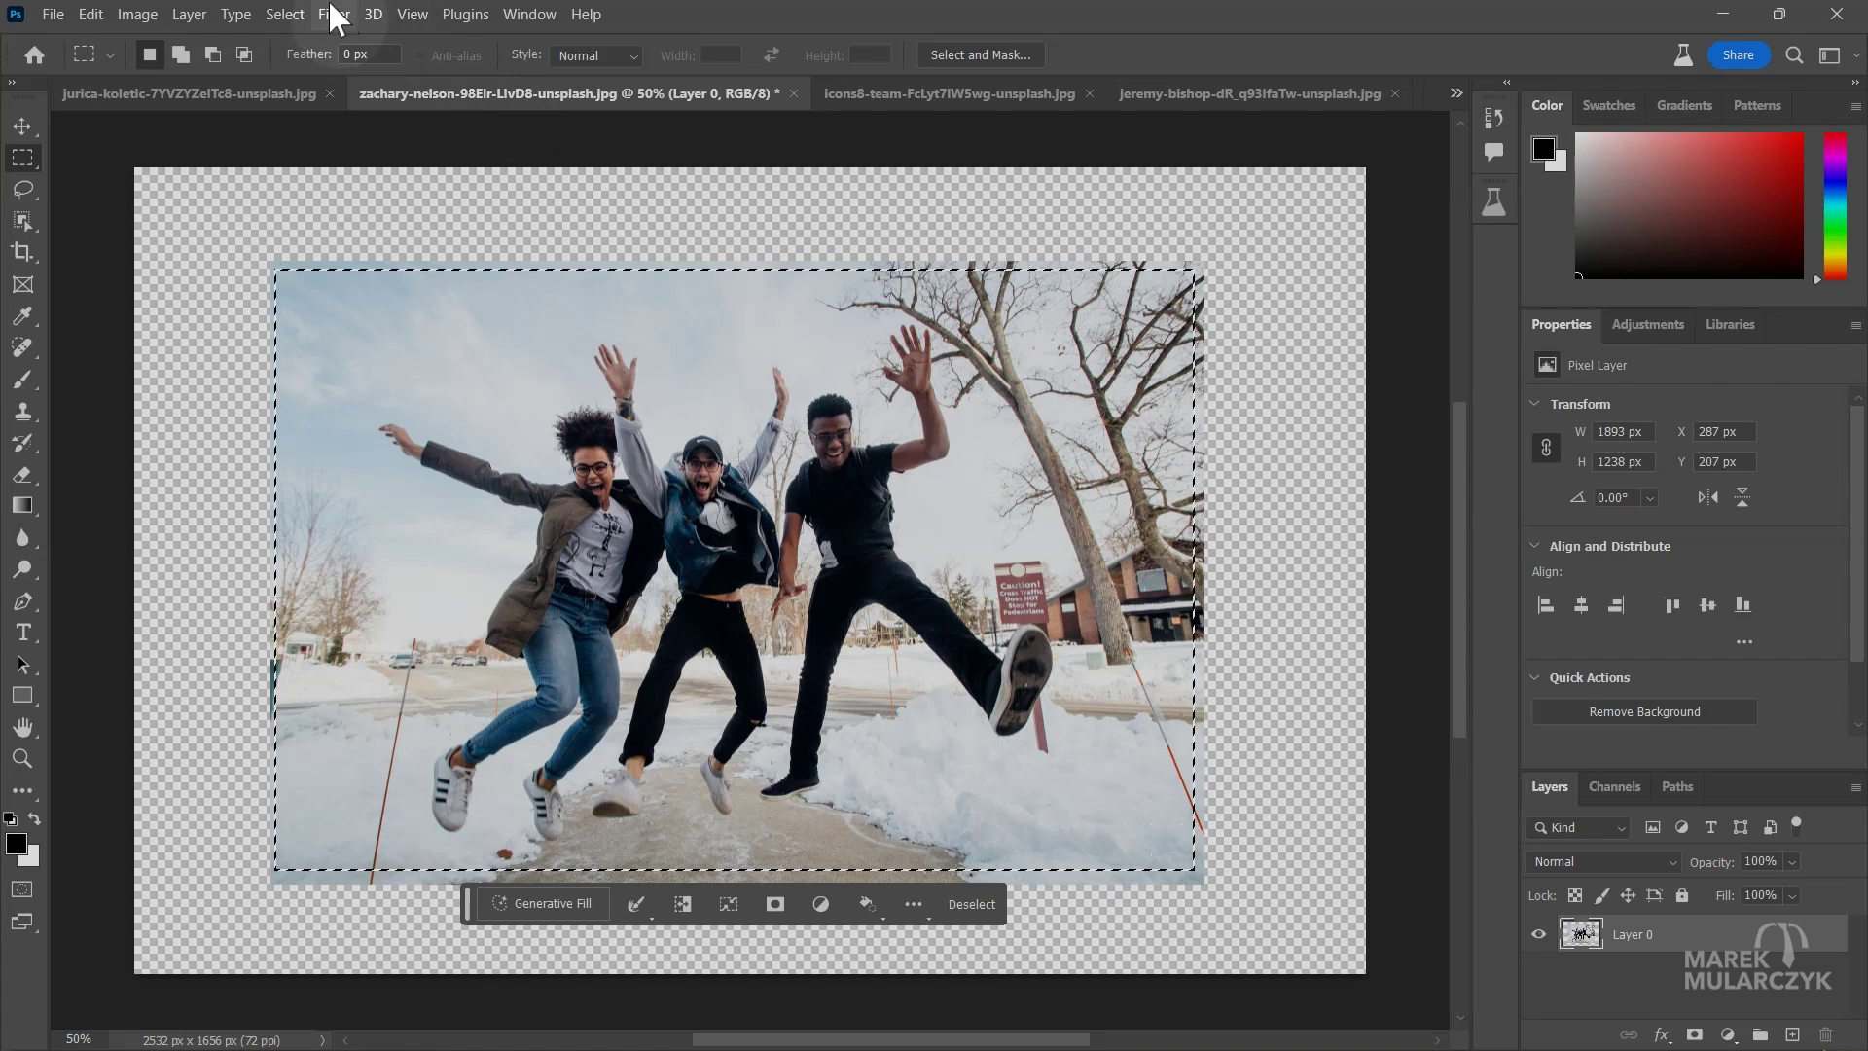
left_click(289, 15)
left_click(334, 109)
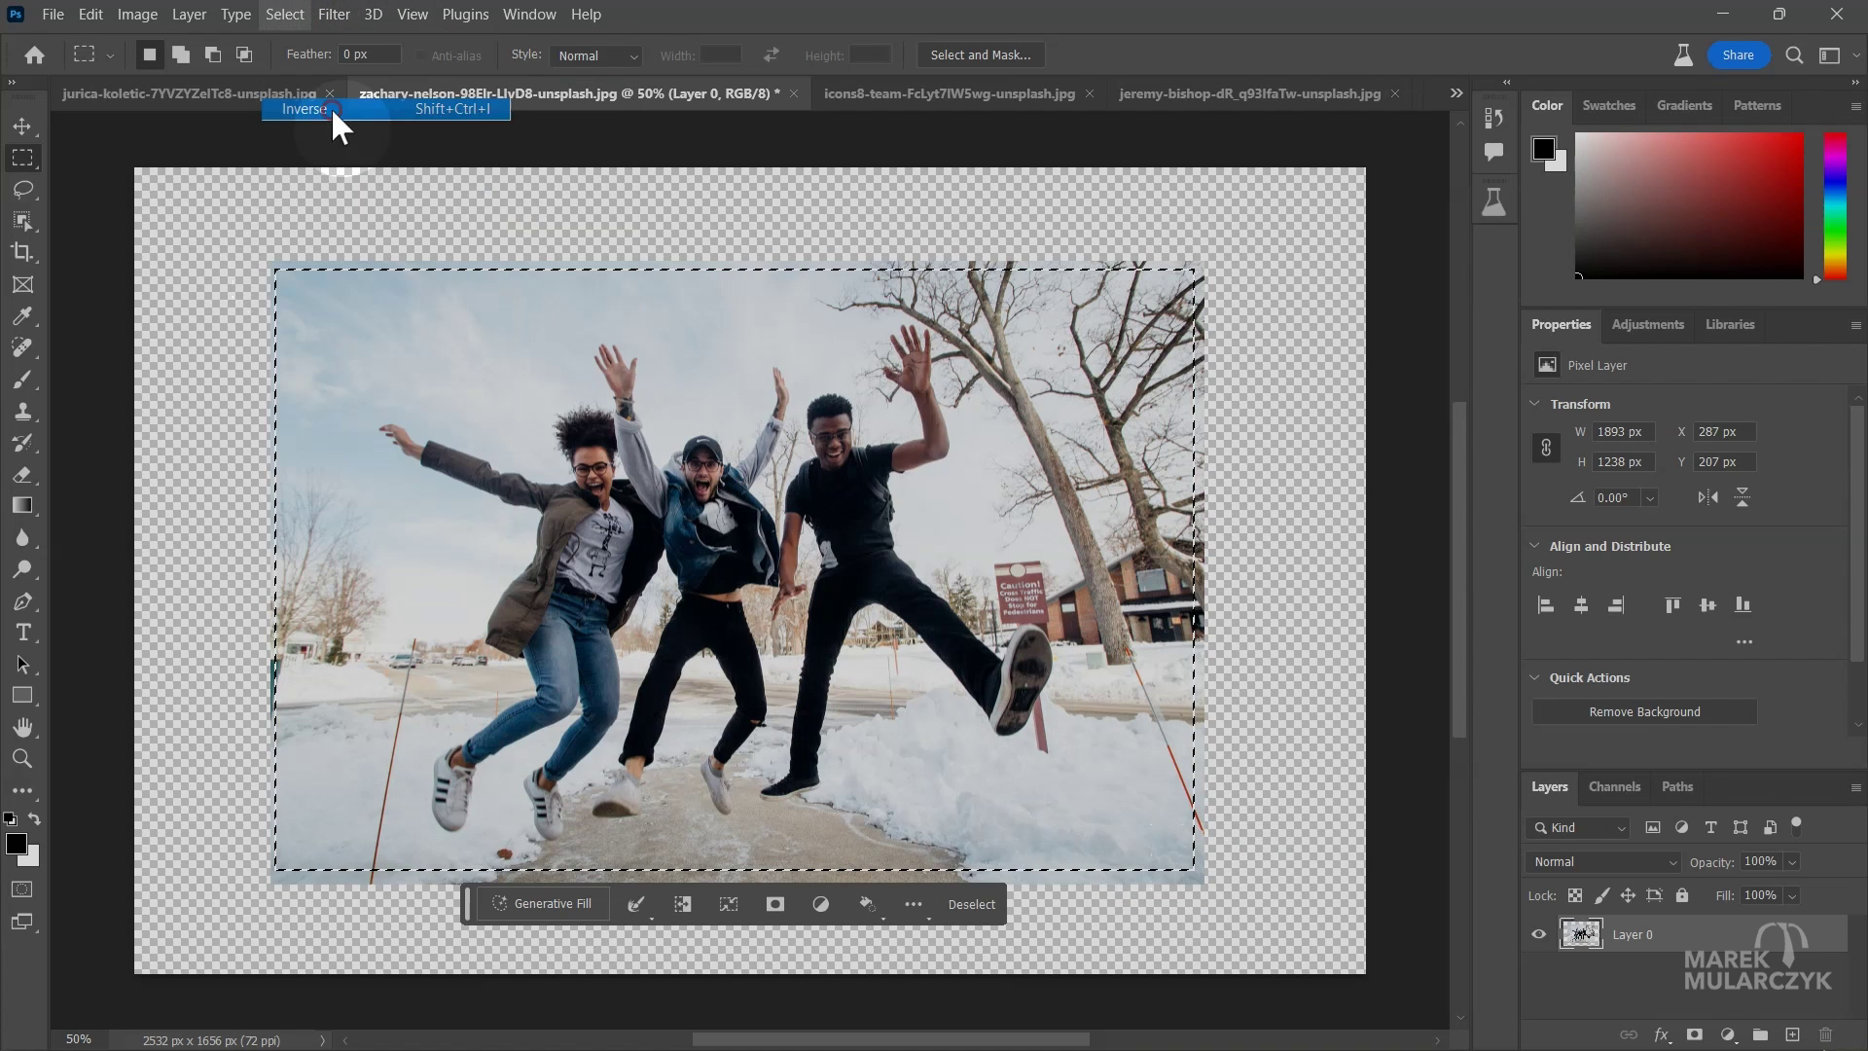
left_click(572, 996)
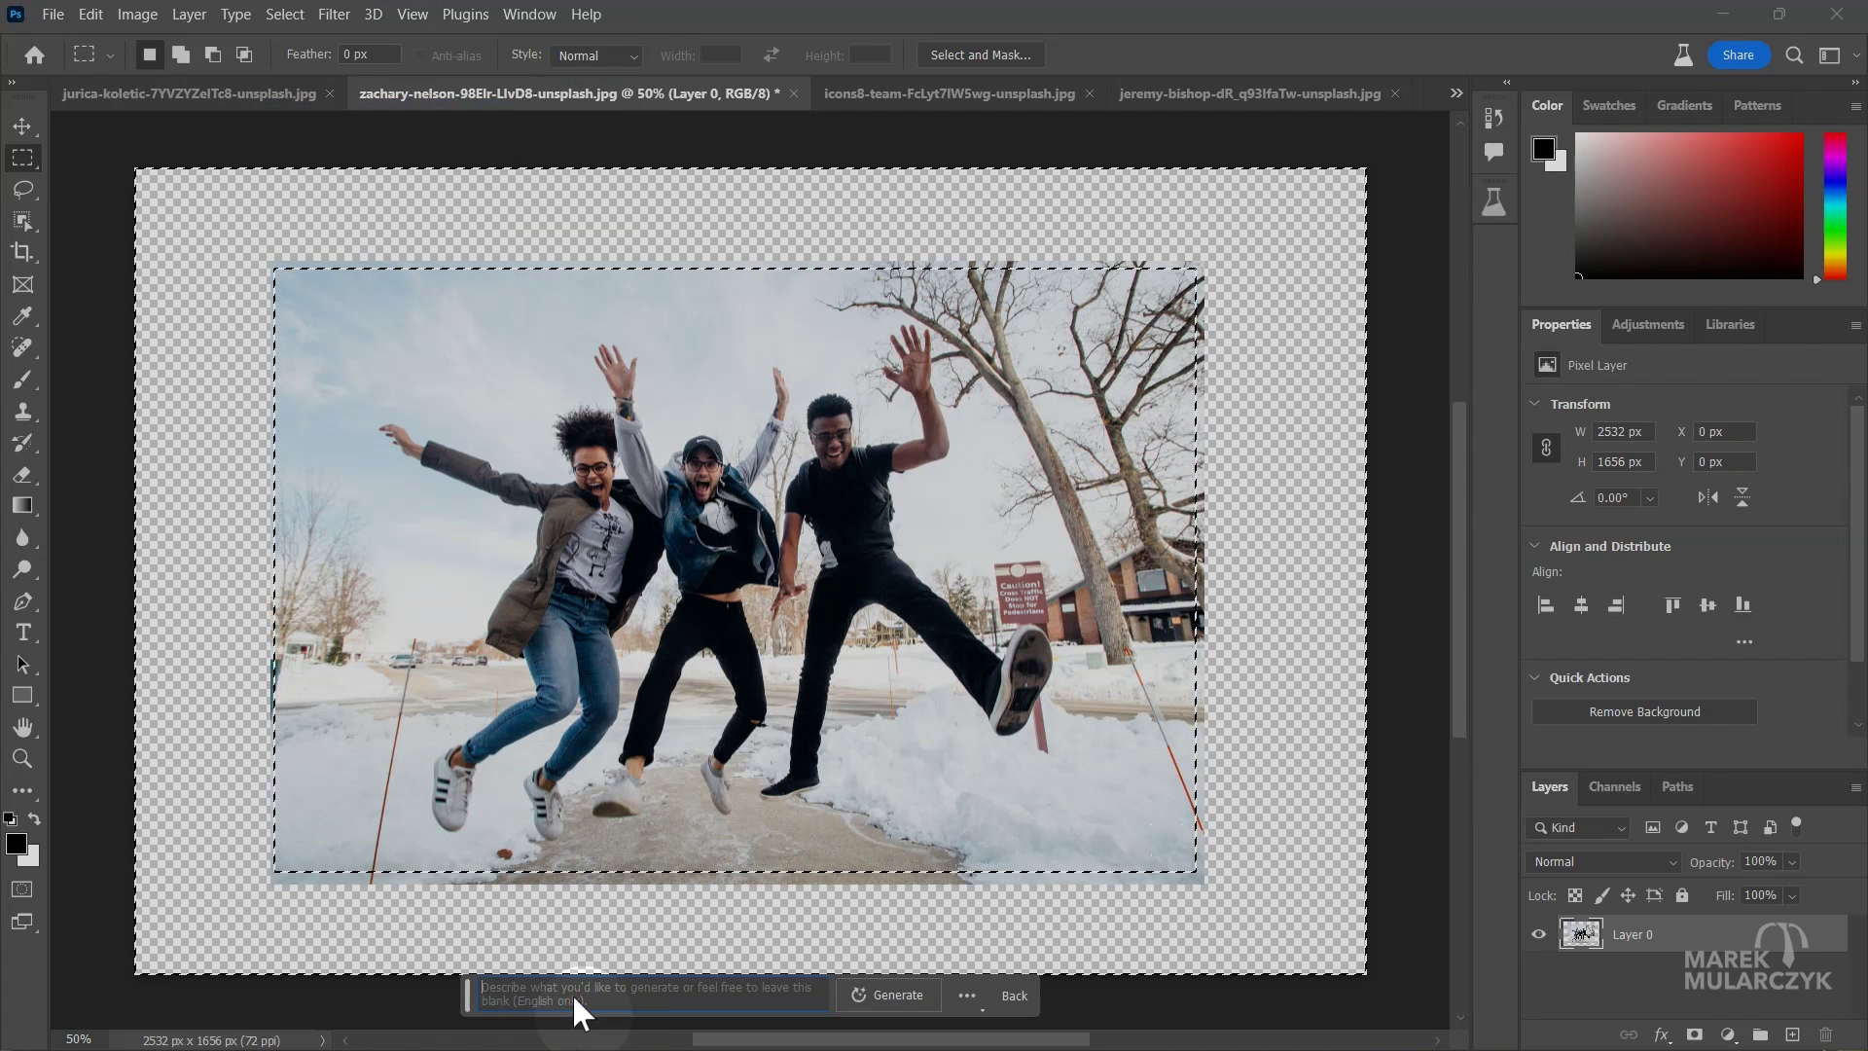
left_click(900, 996)
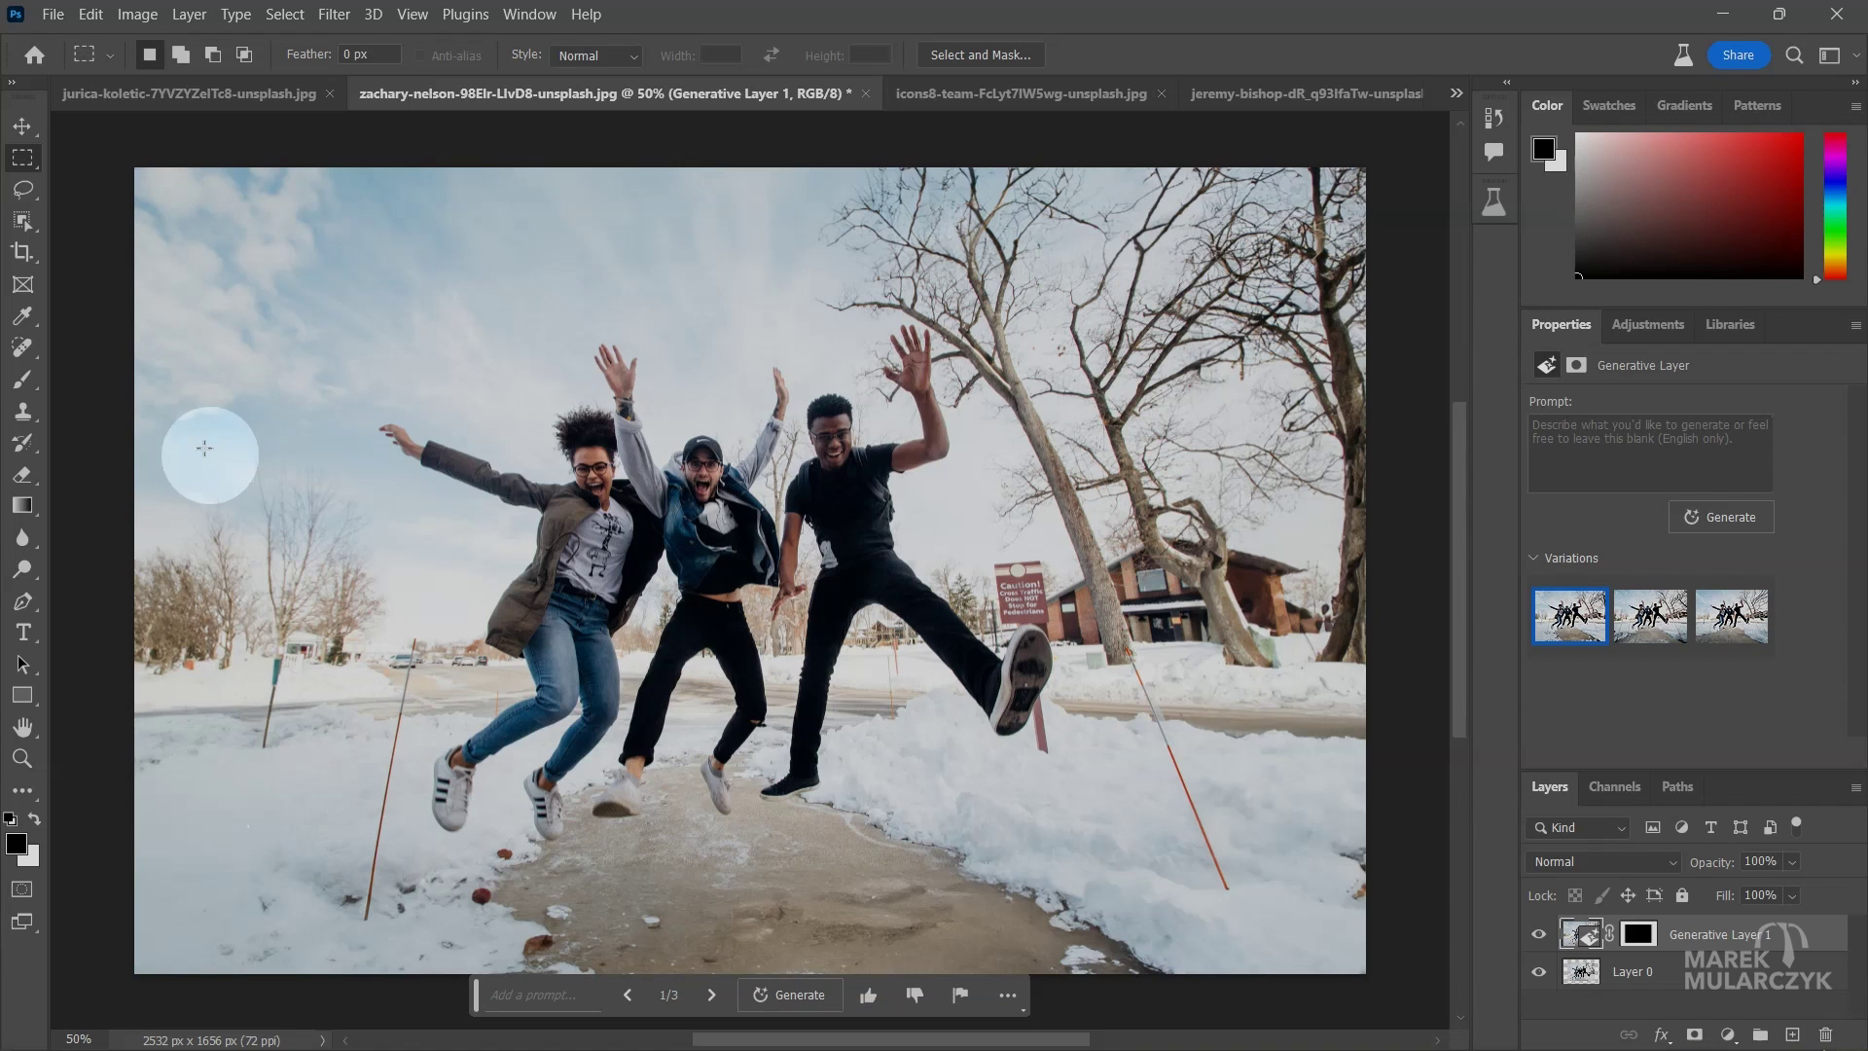
Step: Toggle the generative layer's visibility repeatedly to compare the jumping friends photo with and without the generated surroundings, leaving the layer shown
left_click(1538, 934)
left_click(1540, 935)
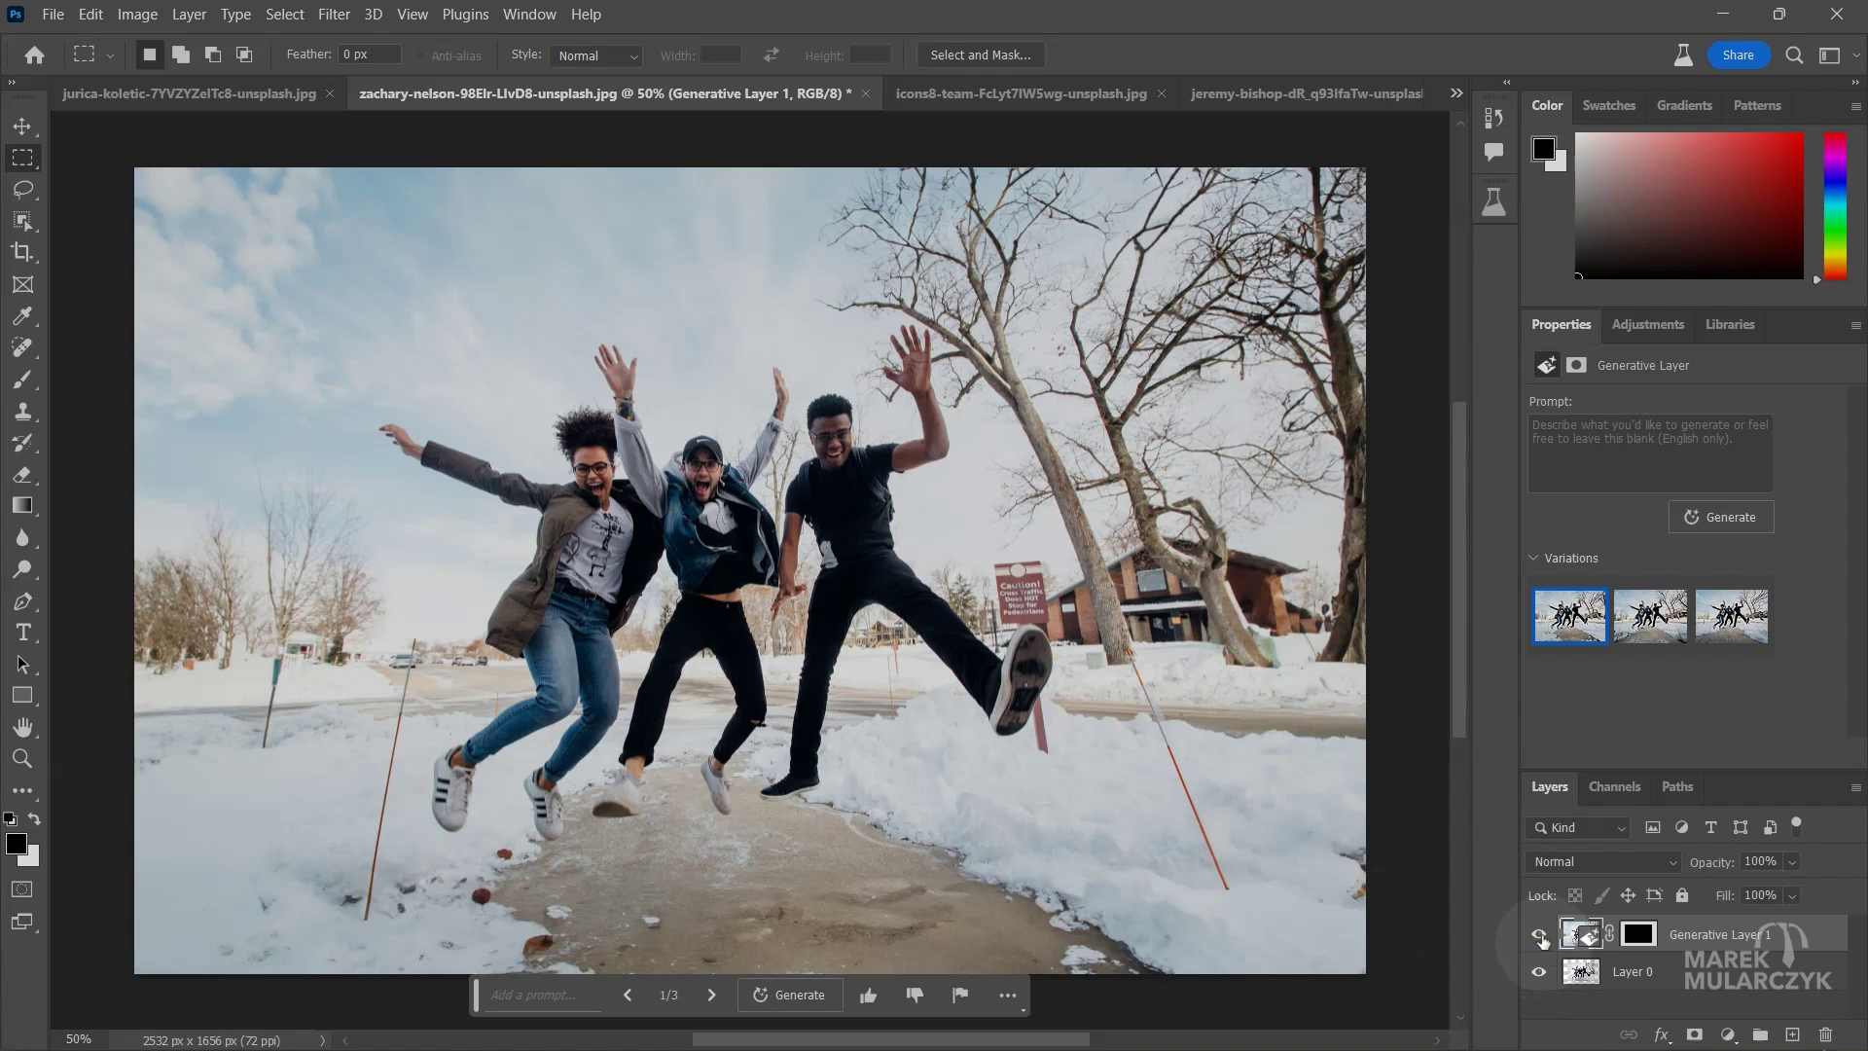
left_click(1539, 934)
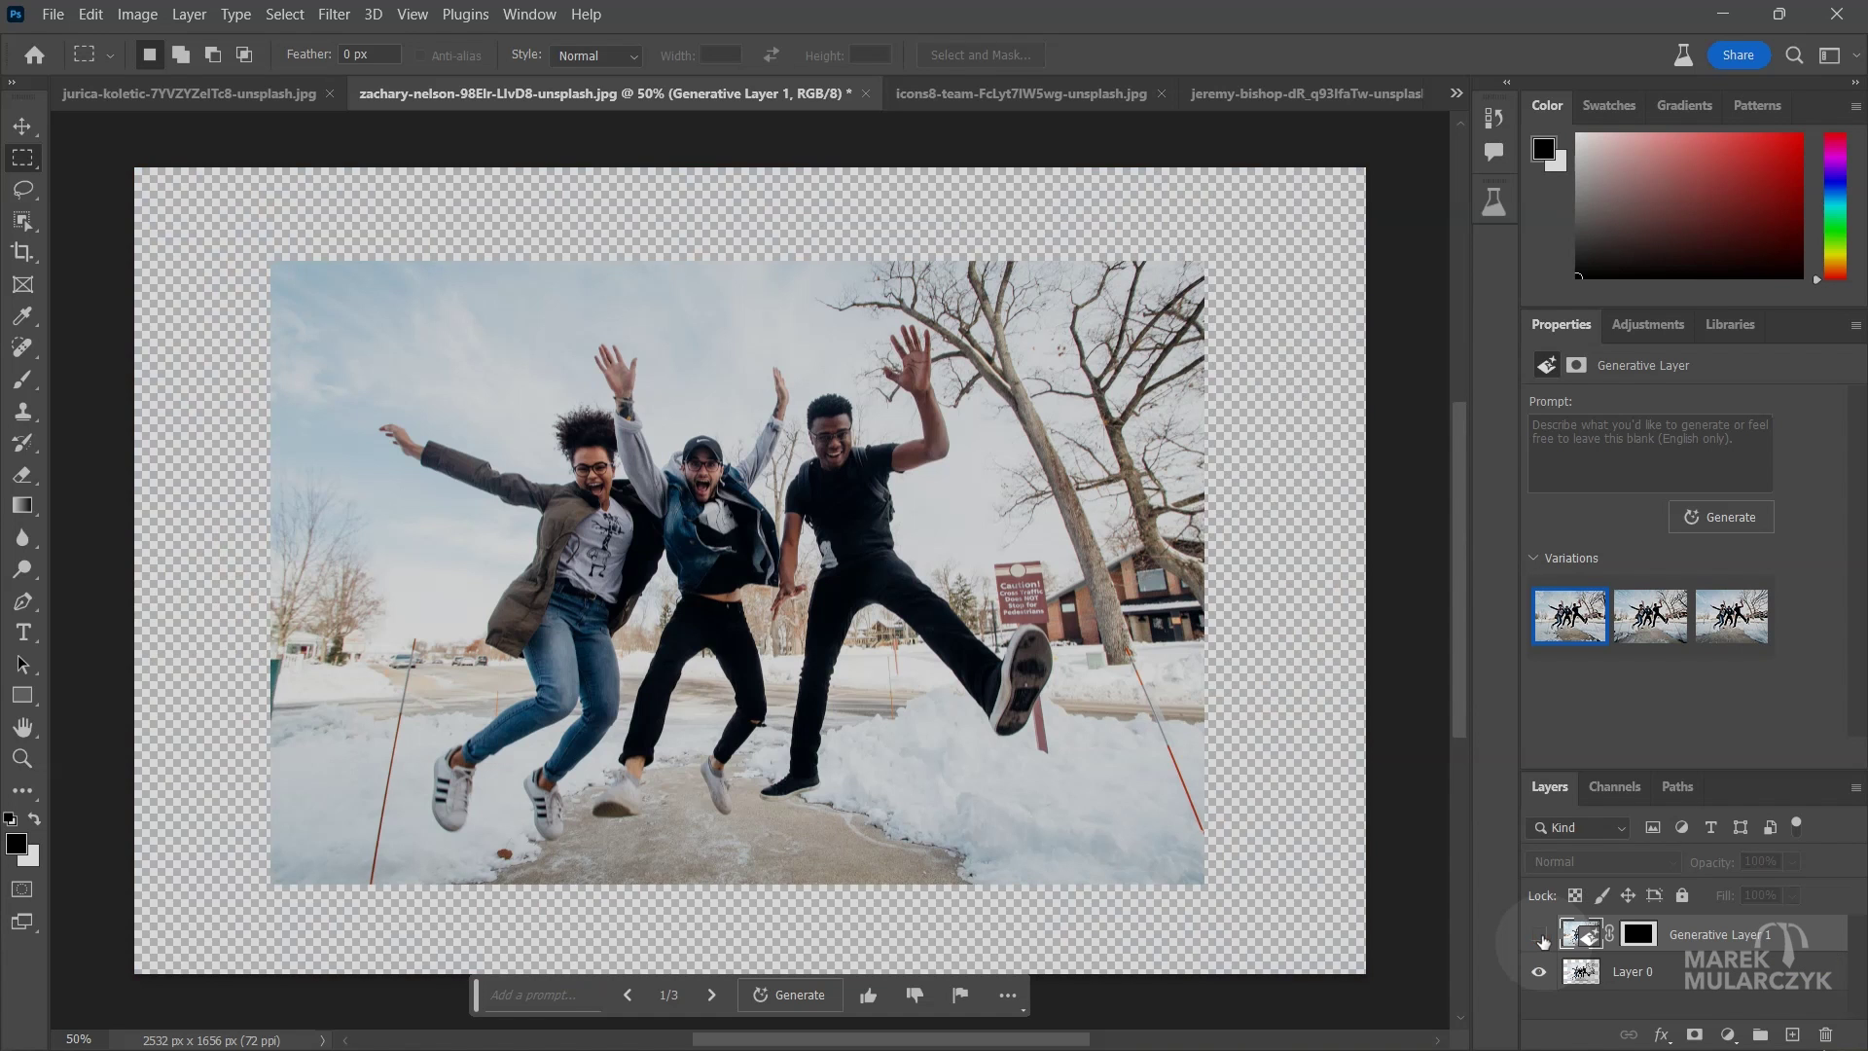
left_click(1539, 935)
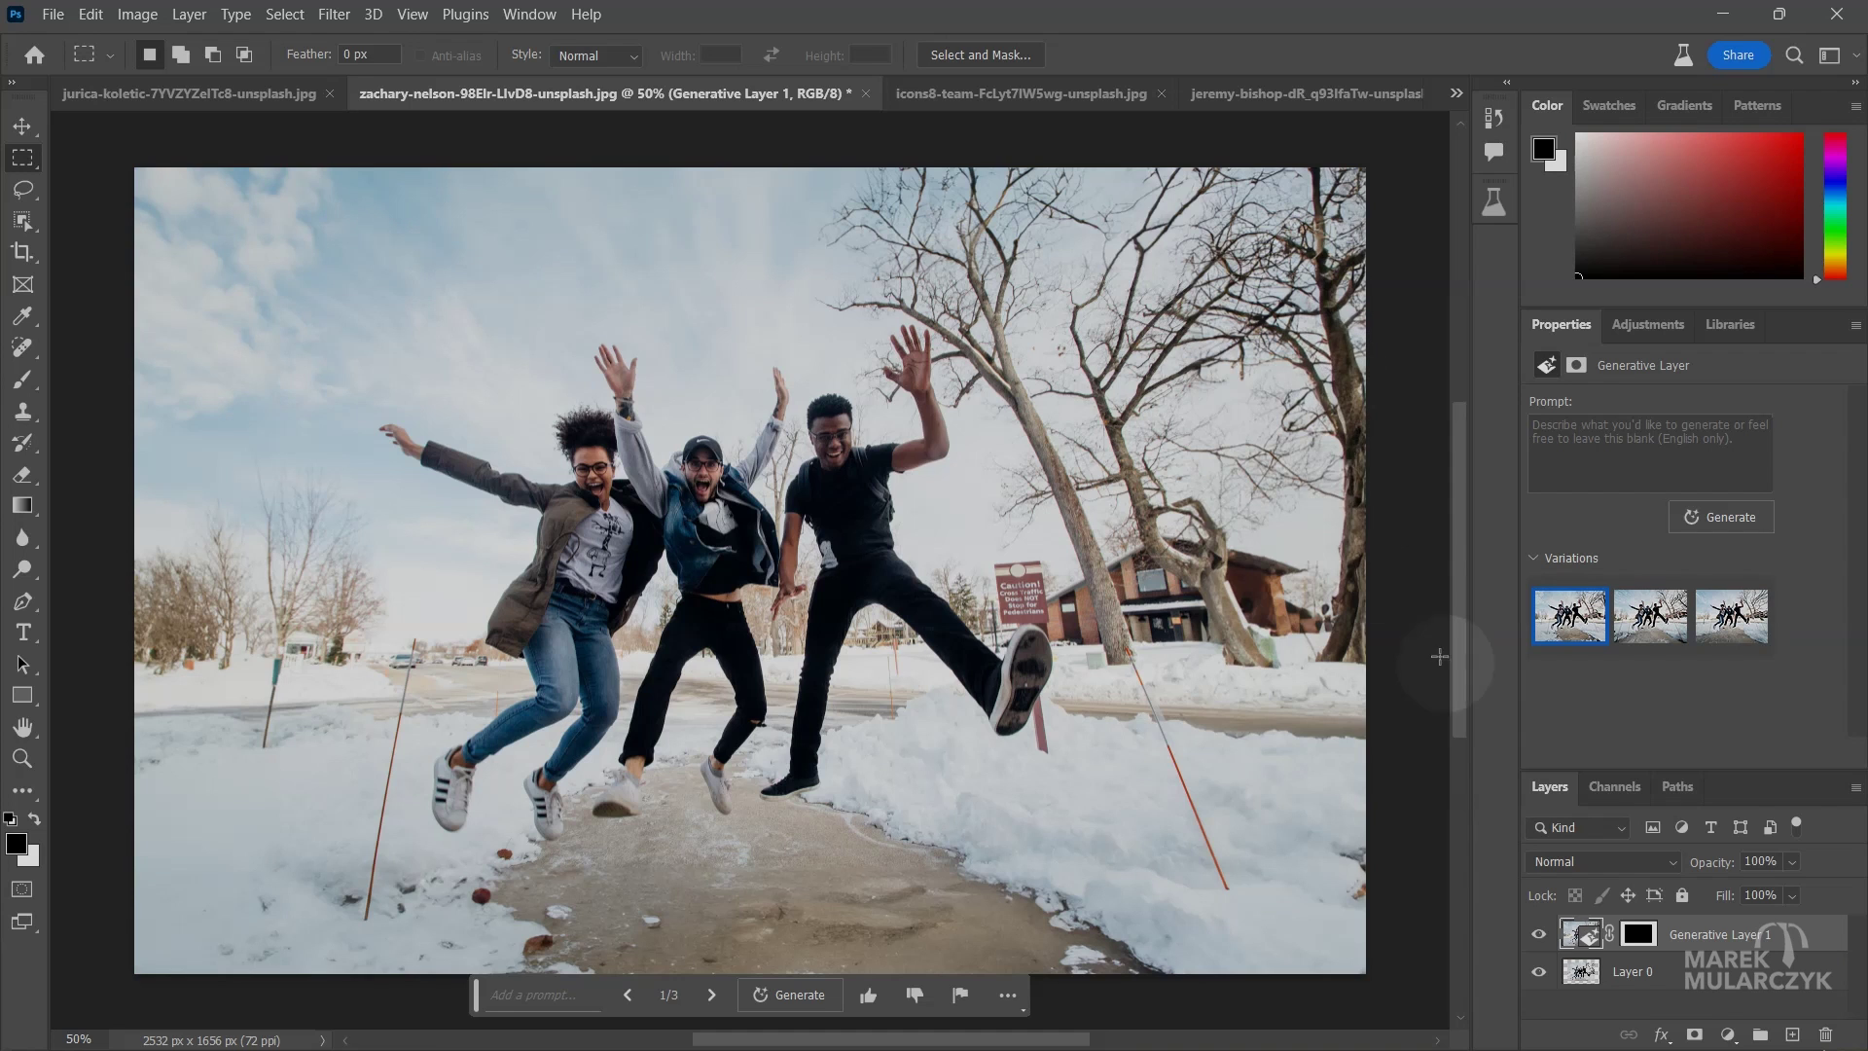
left_click(1539, 935)
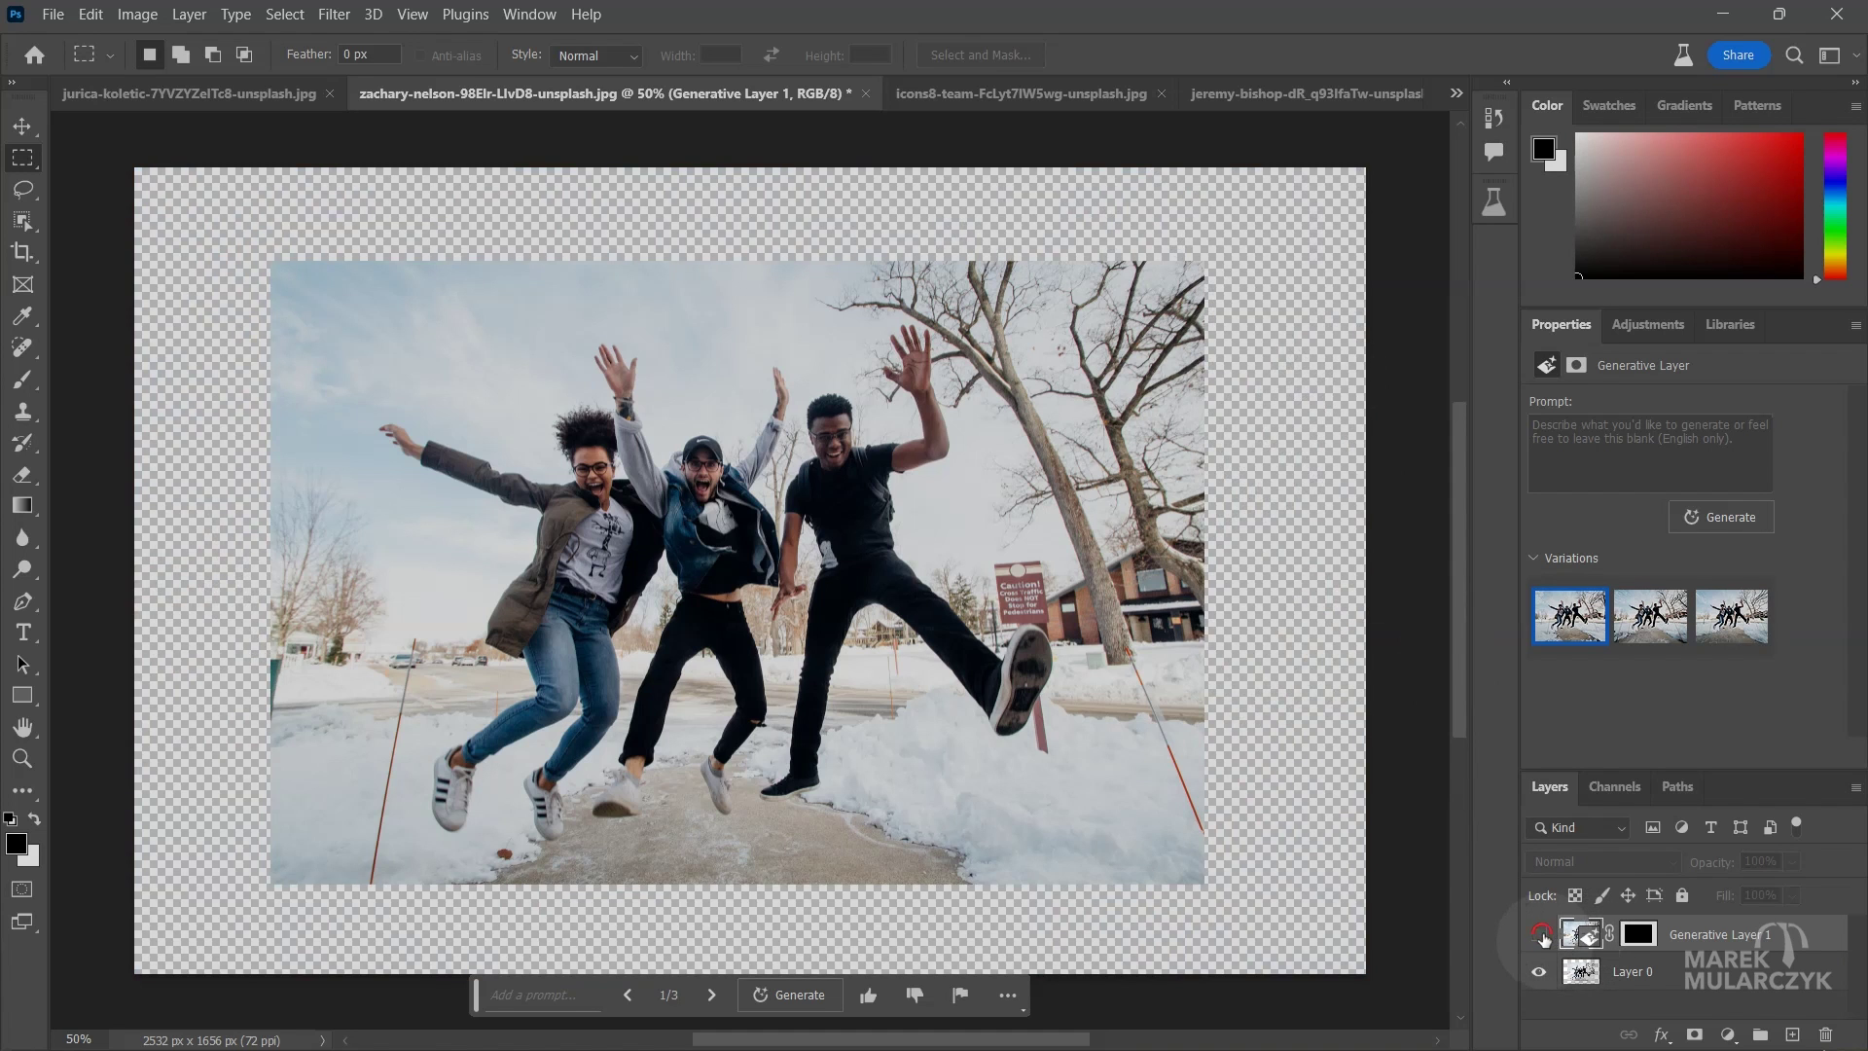
left_click(1538, 935)
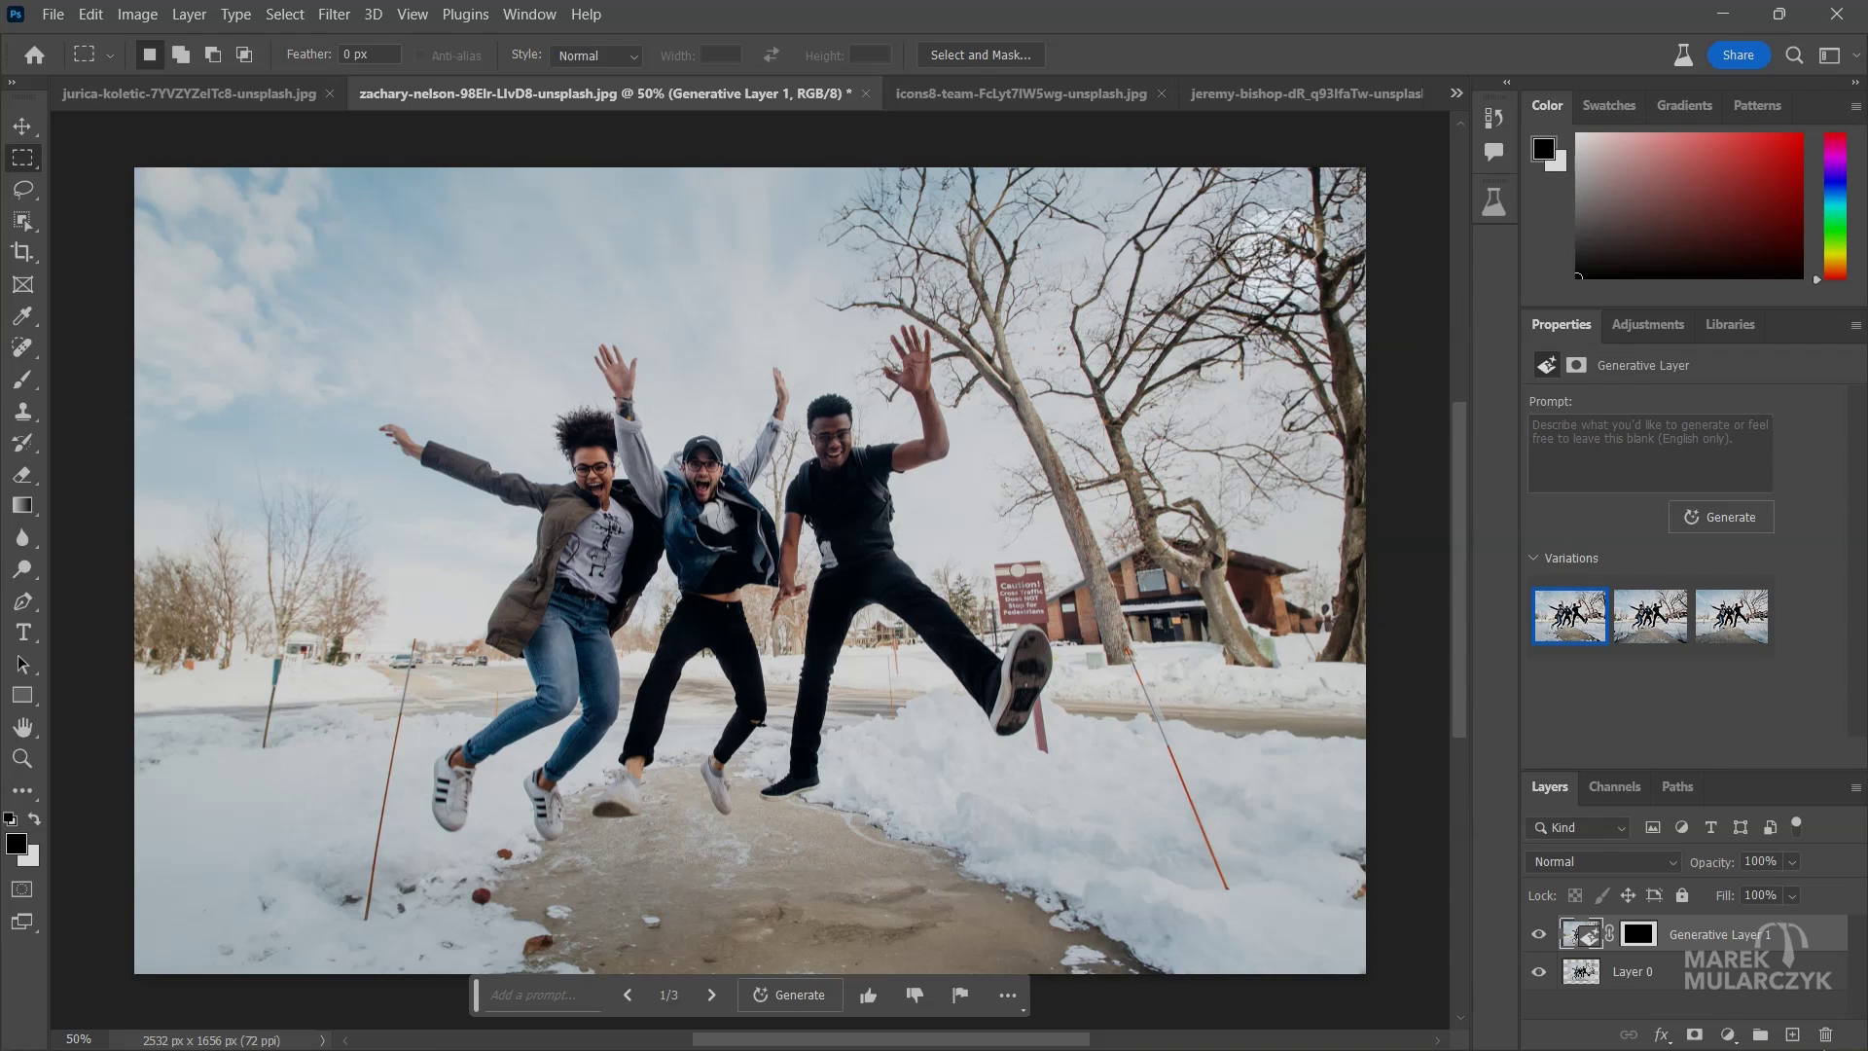
Step: Compare the second and third generated variations of the snowy surroundings and go back to the first variation
left_click(1647, 622)
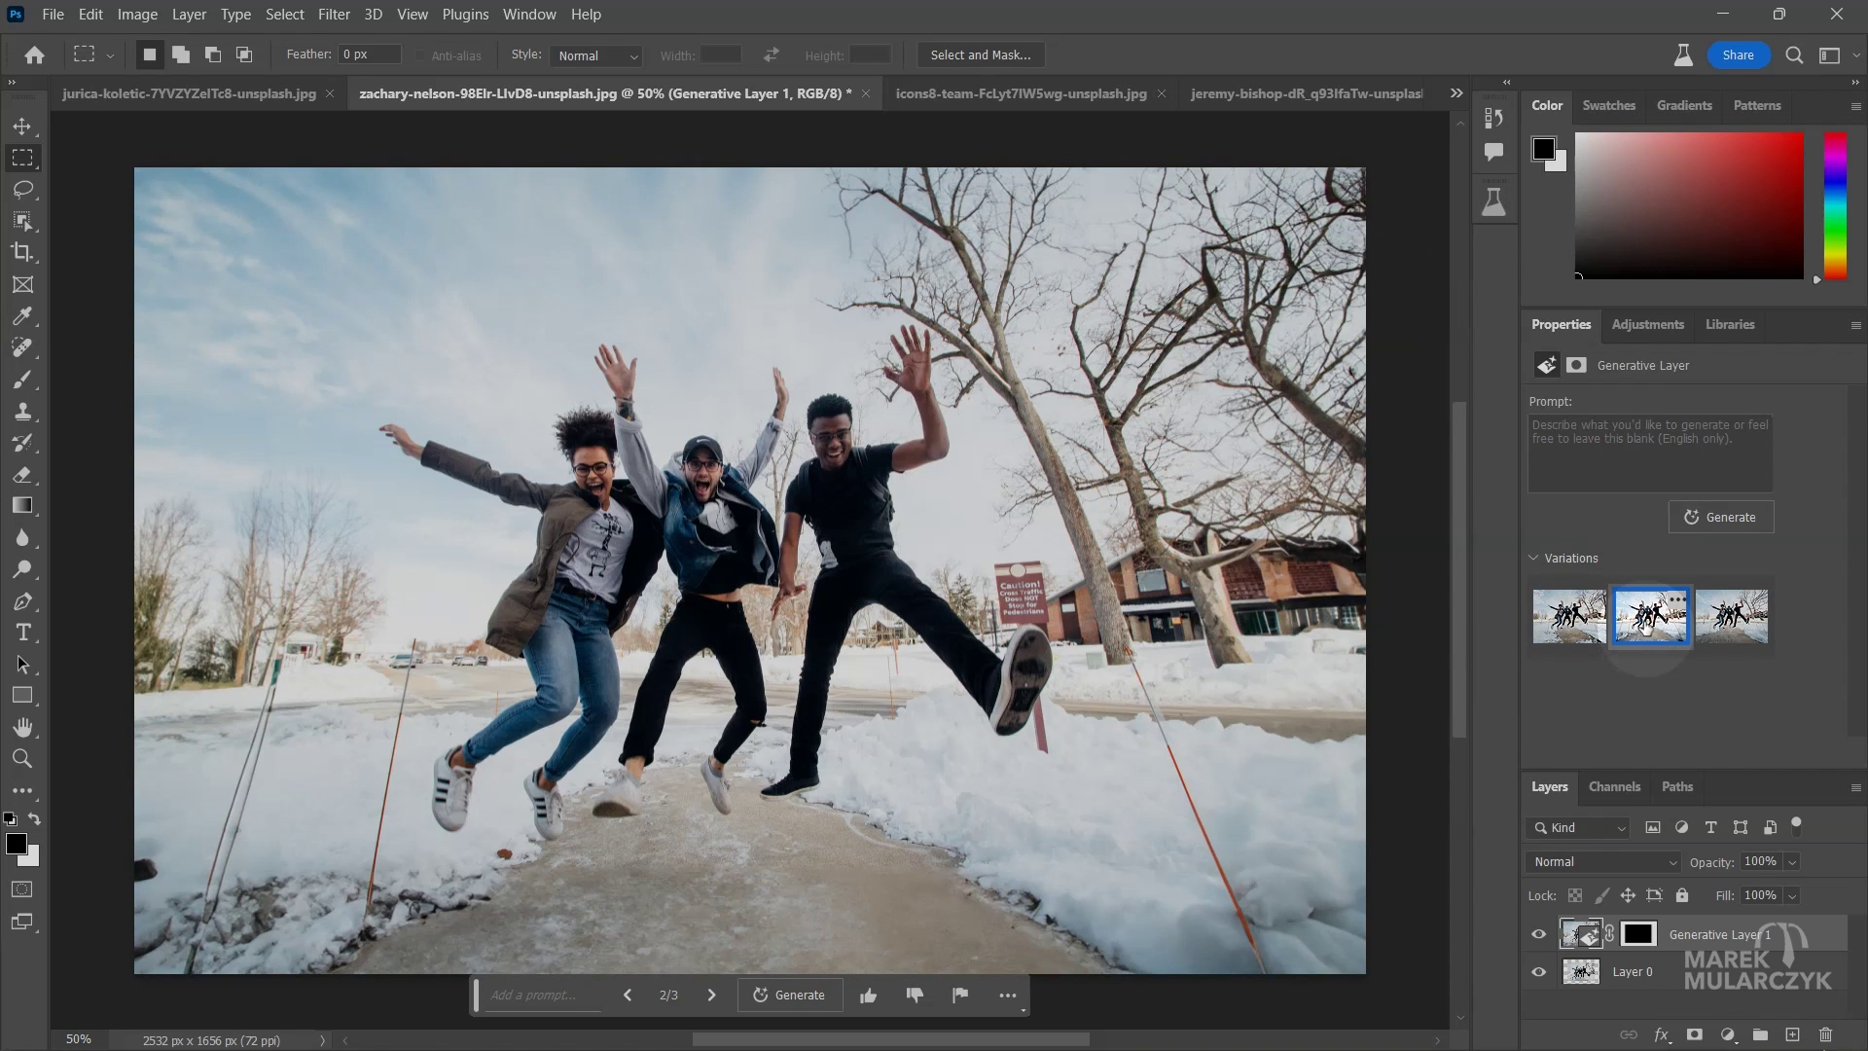
left_click(1728, 628)
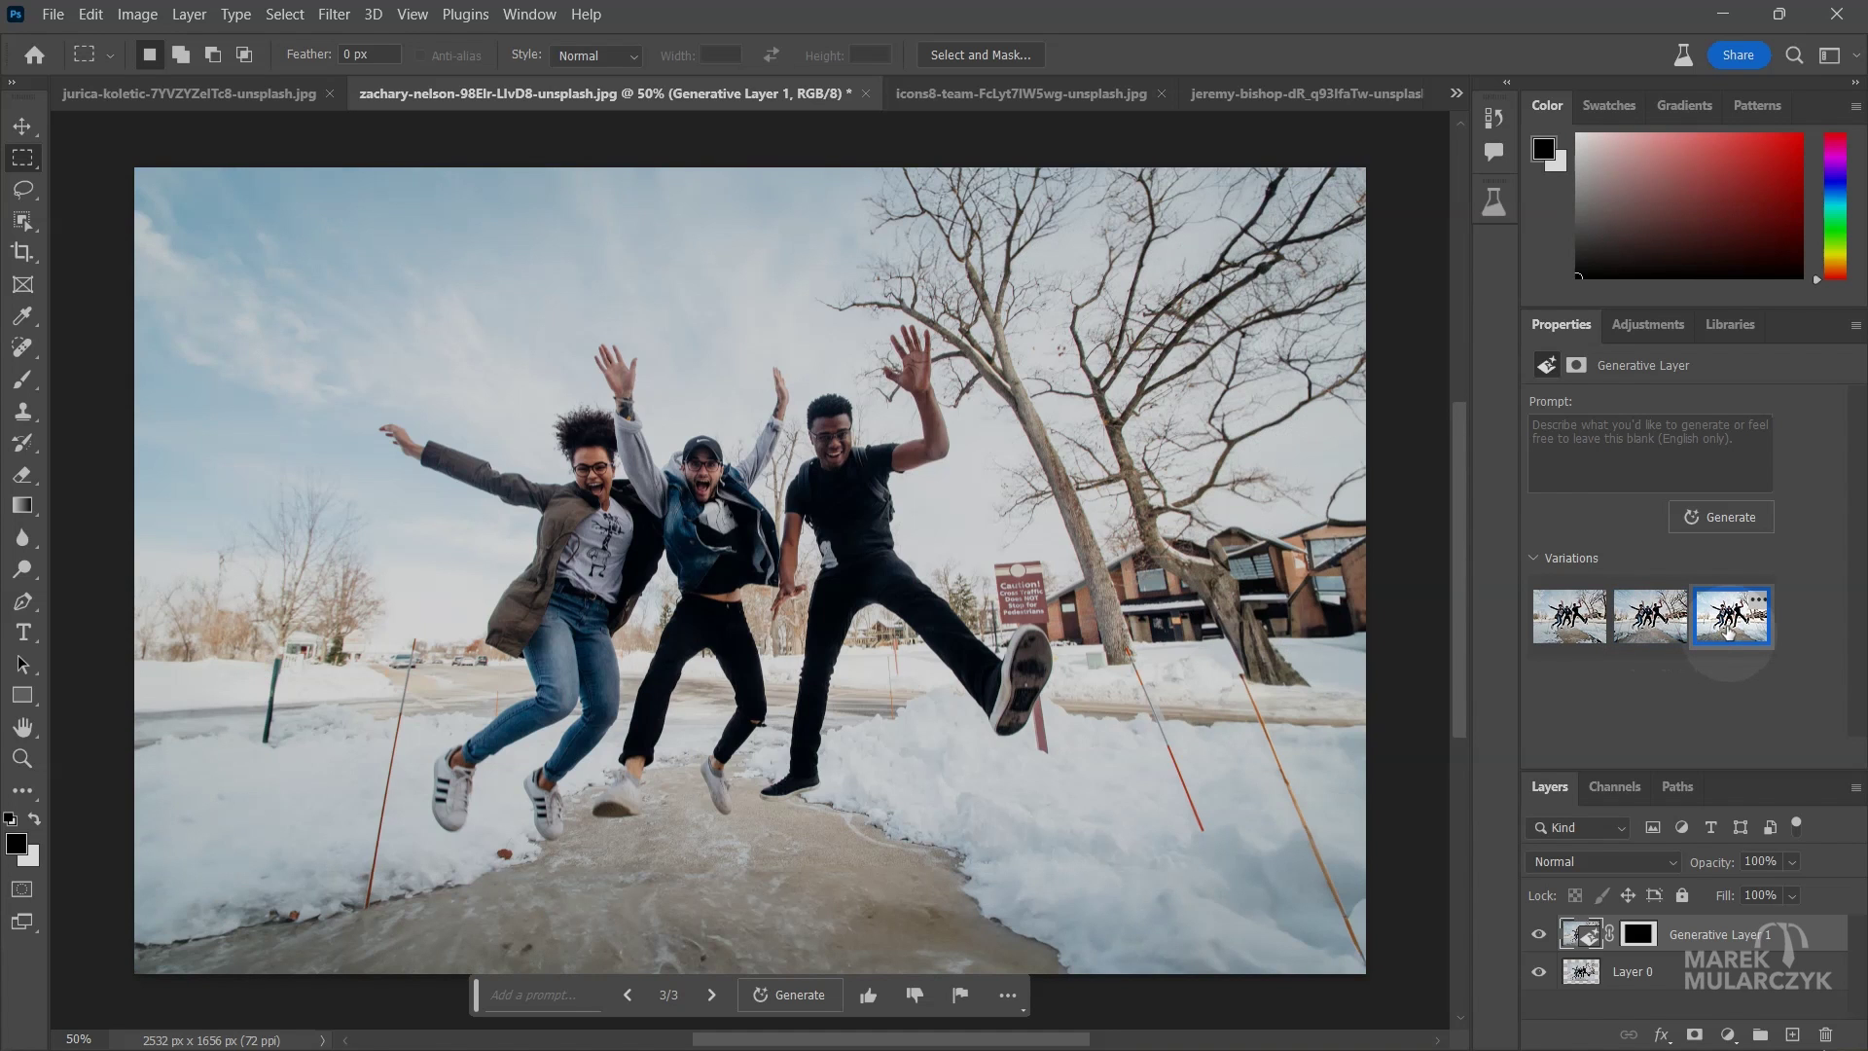
left_click(1564, 630)
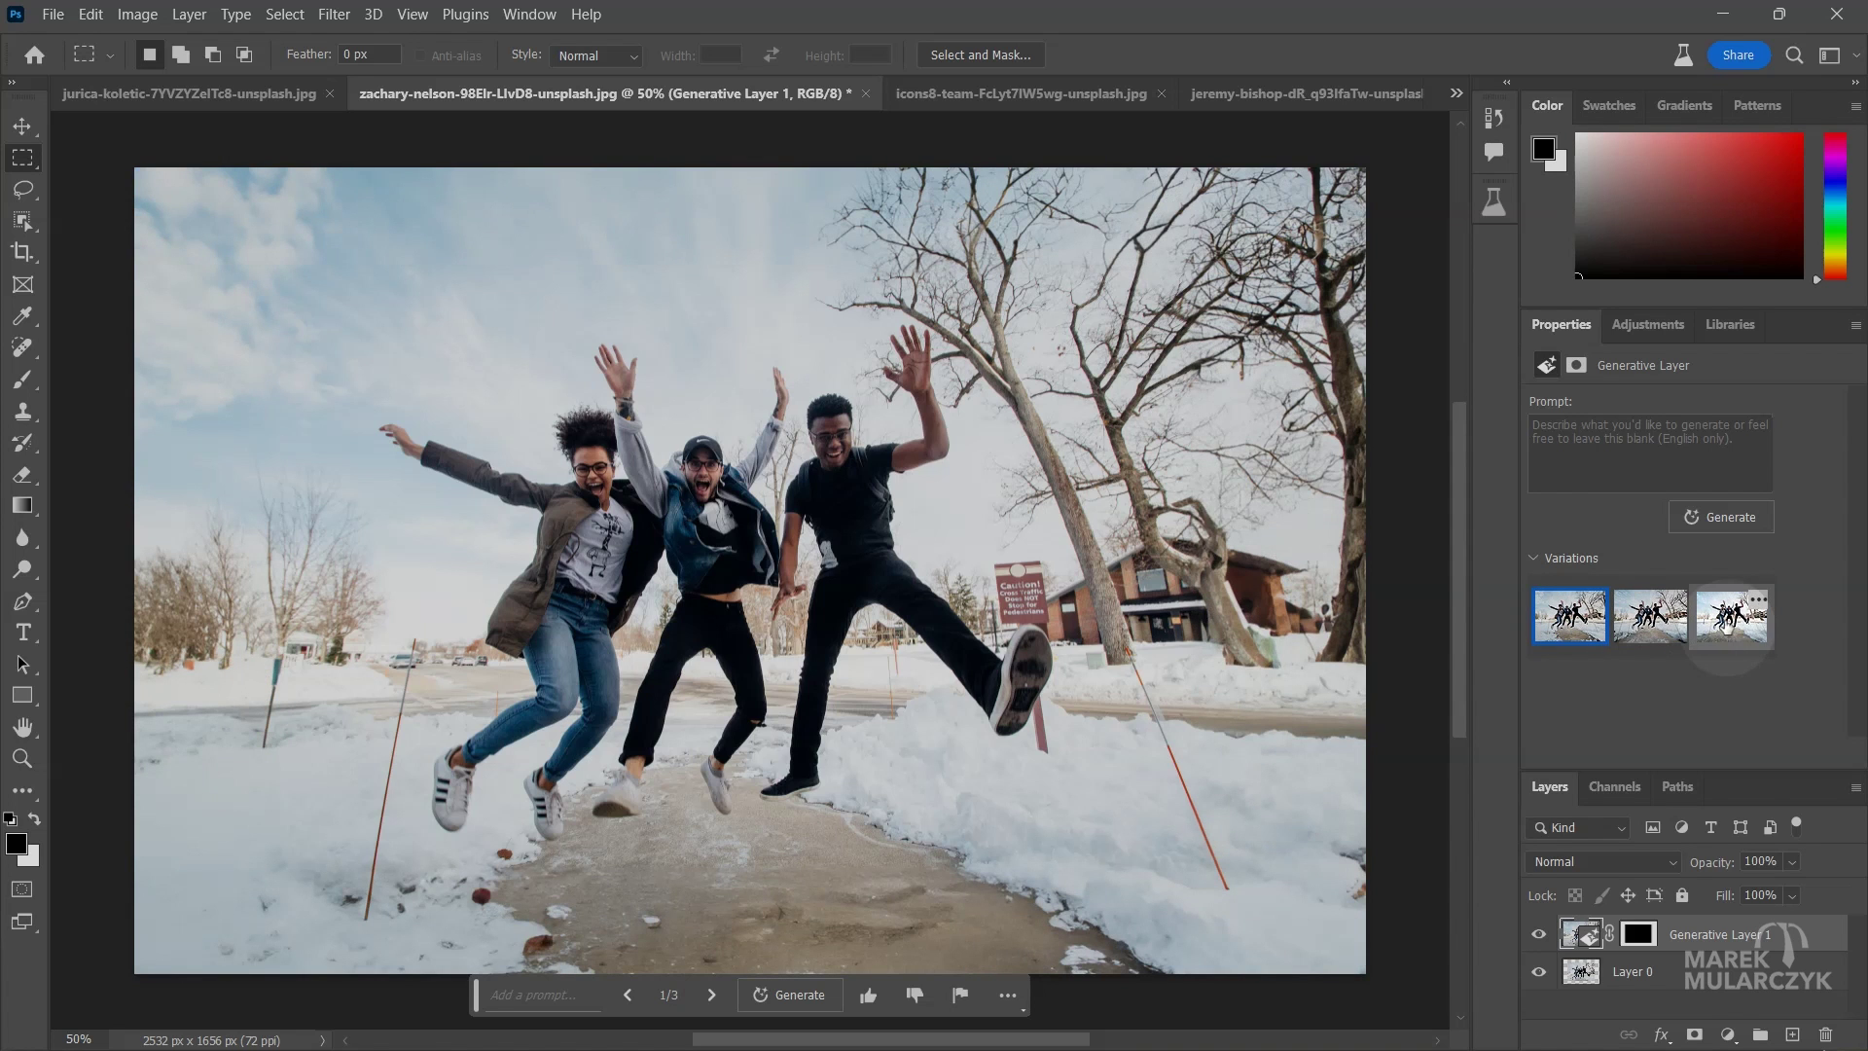
Step: Compare the third snowy variation with the first, and toggle the generative layer's visibility to view the jumping friends photo without its generated surroundings
left_click(1730, 618)
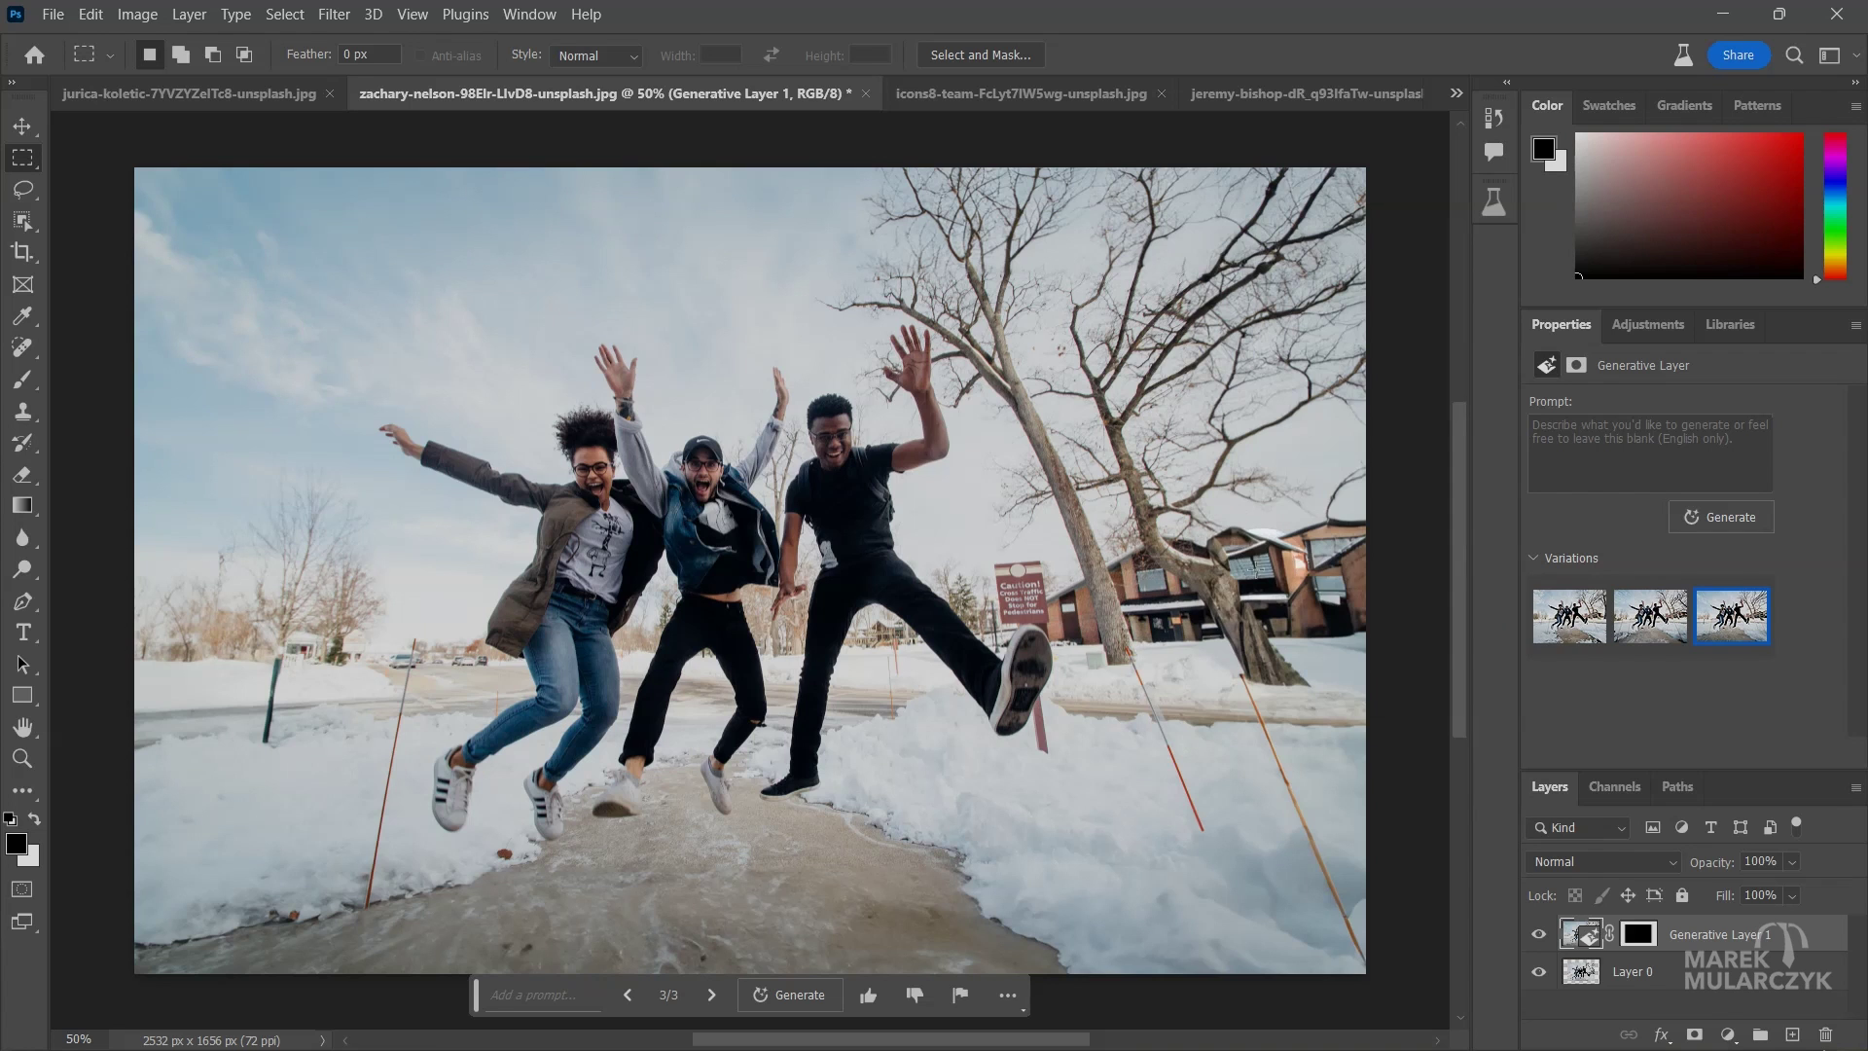
left_click(1561, 627)
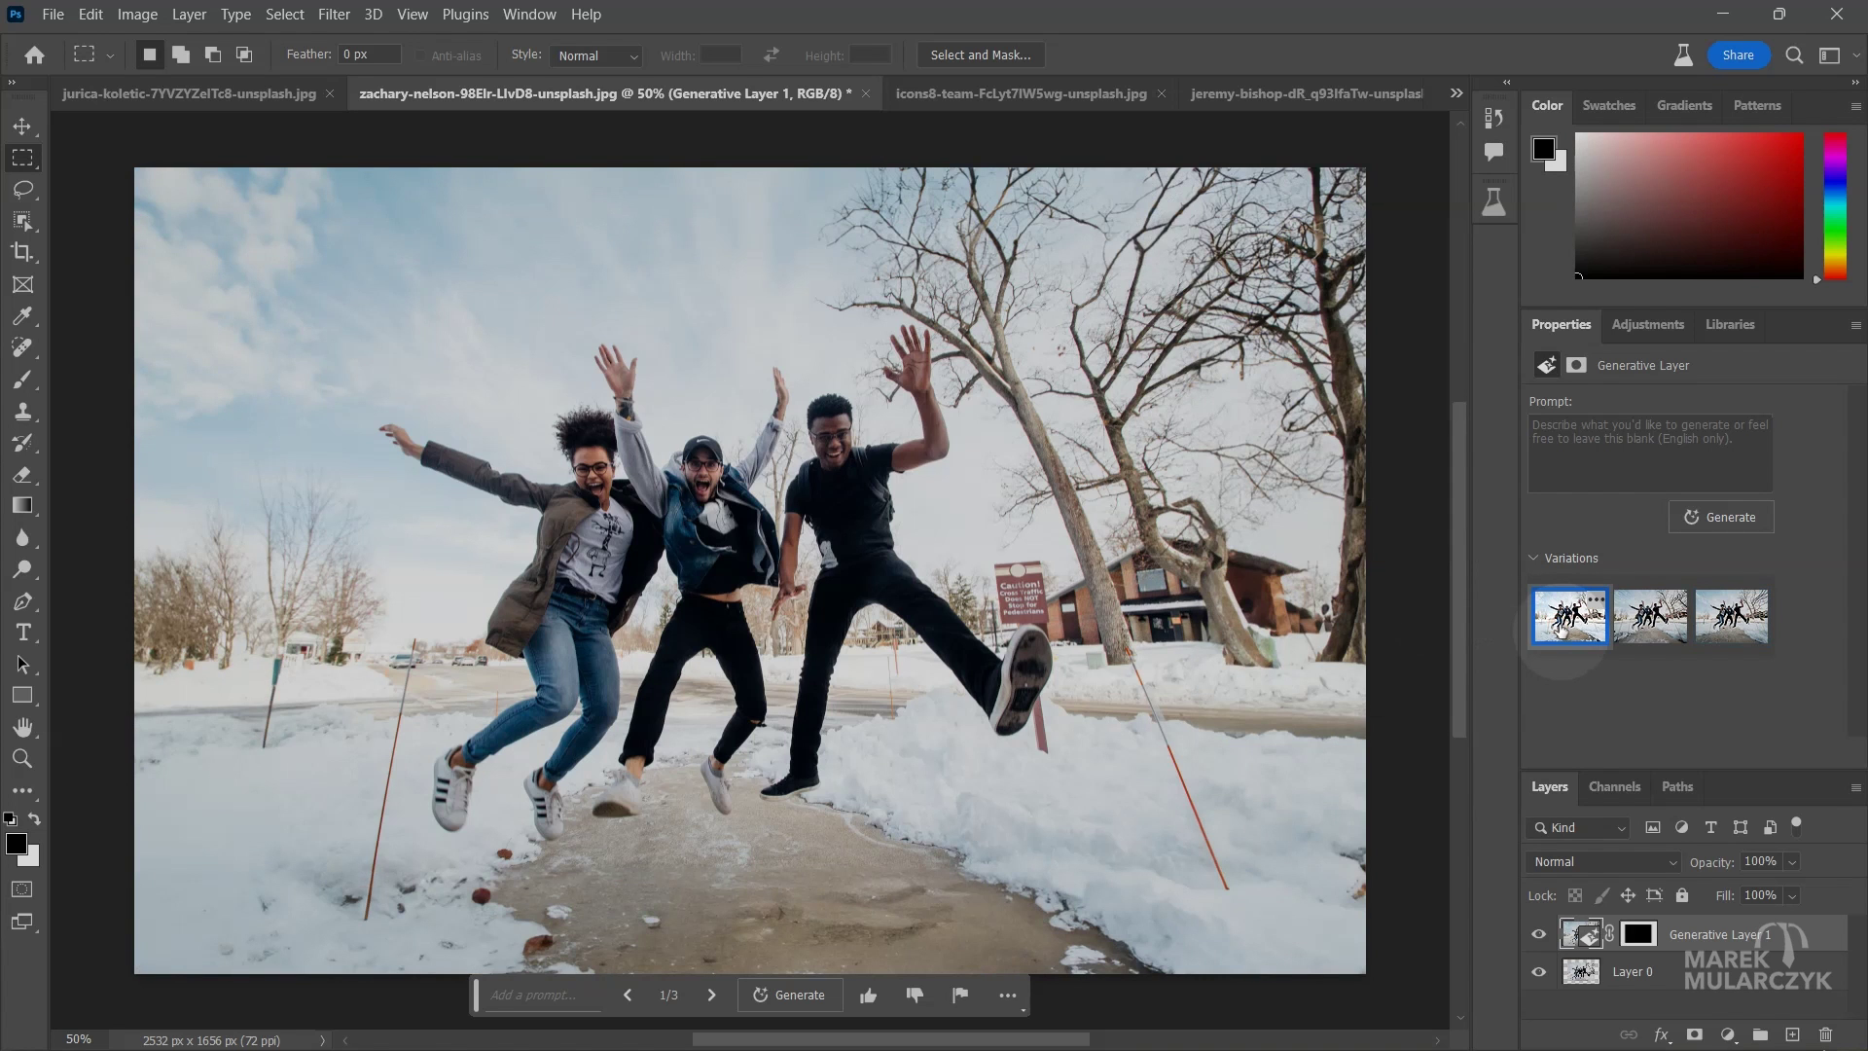
left_click(1538, 934)
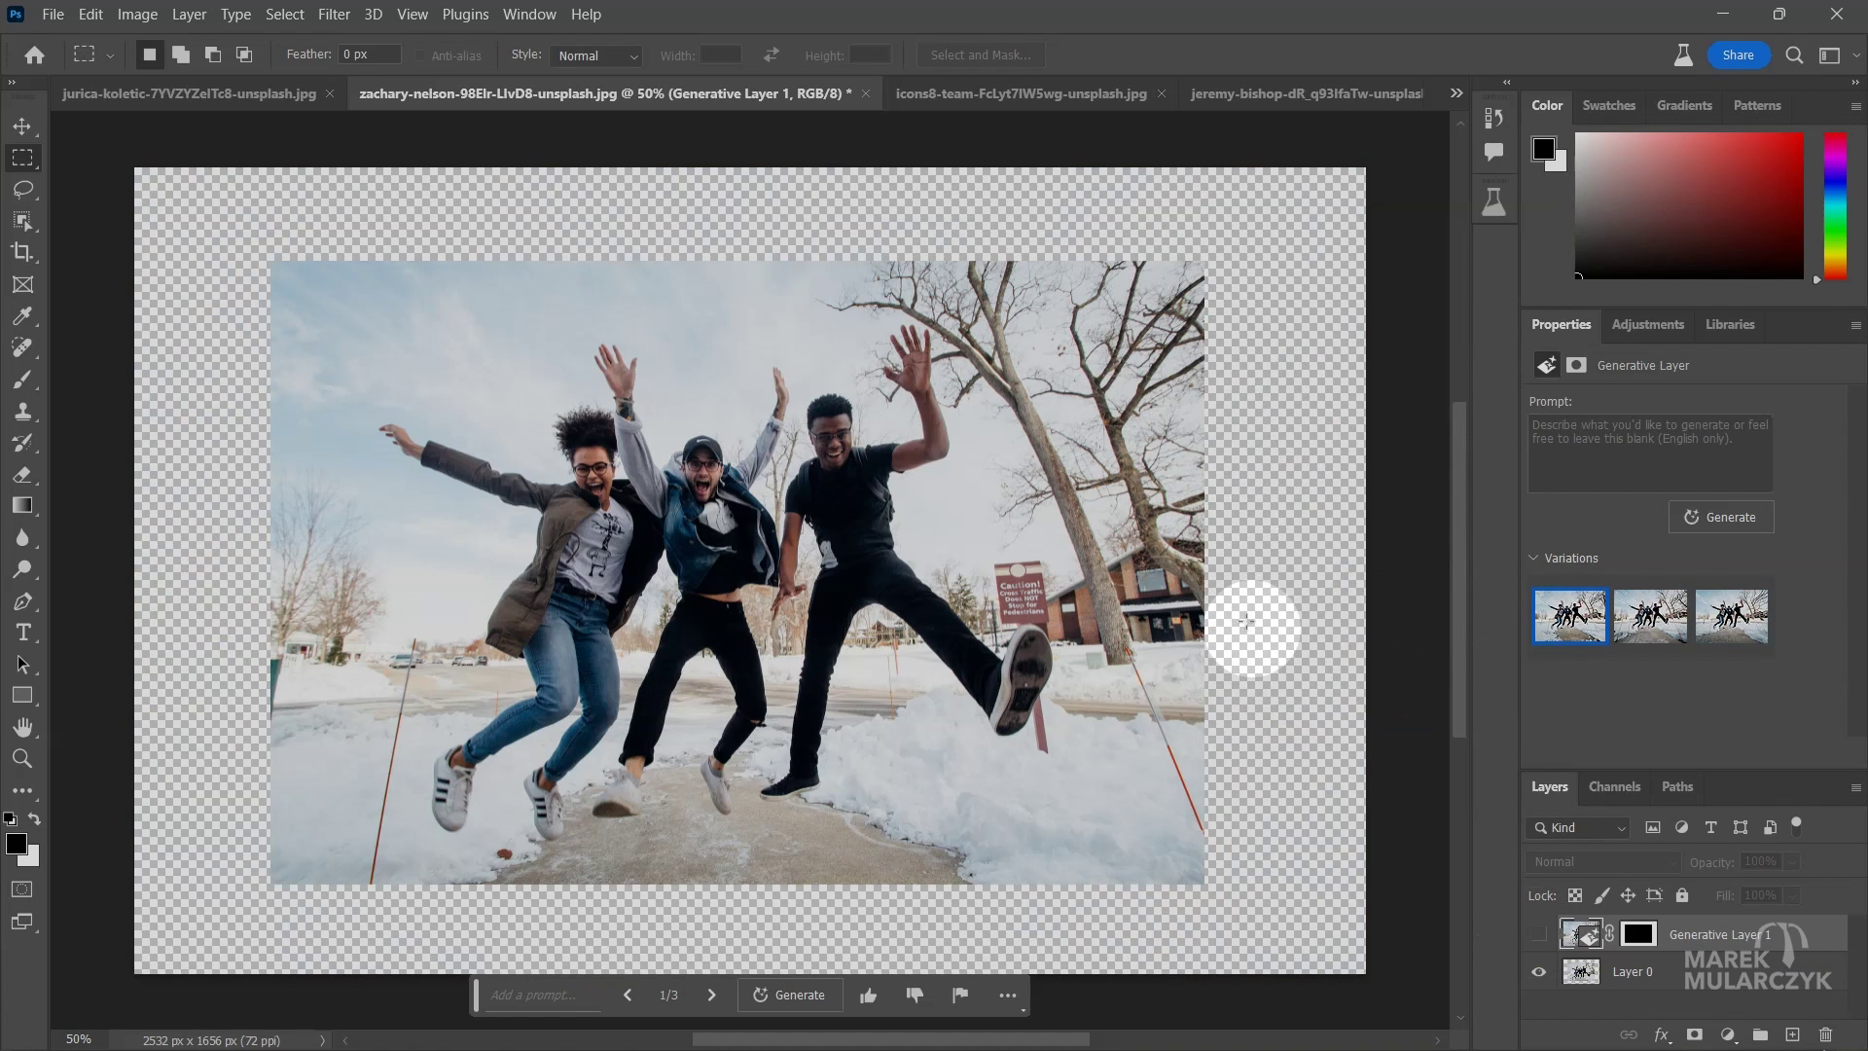
left_click(1538, 935)
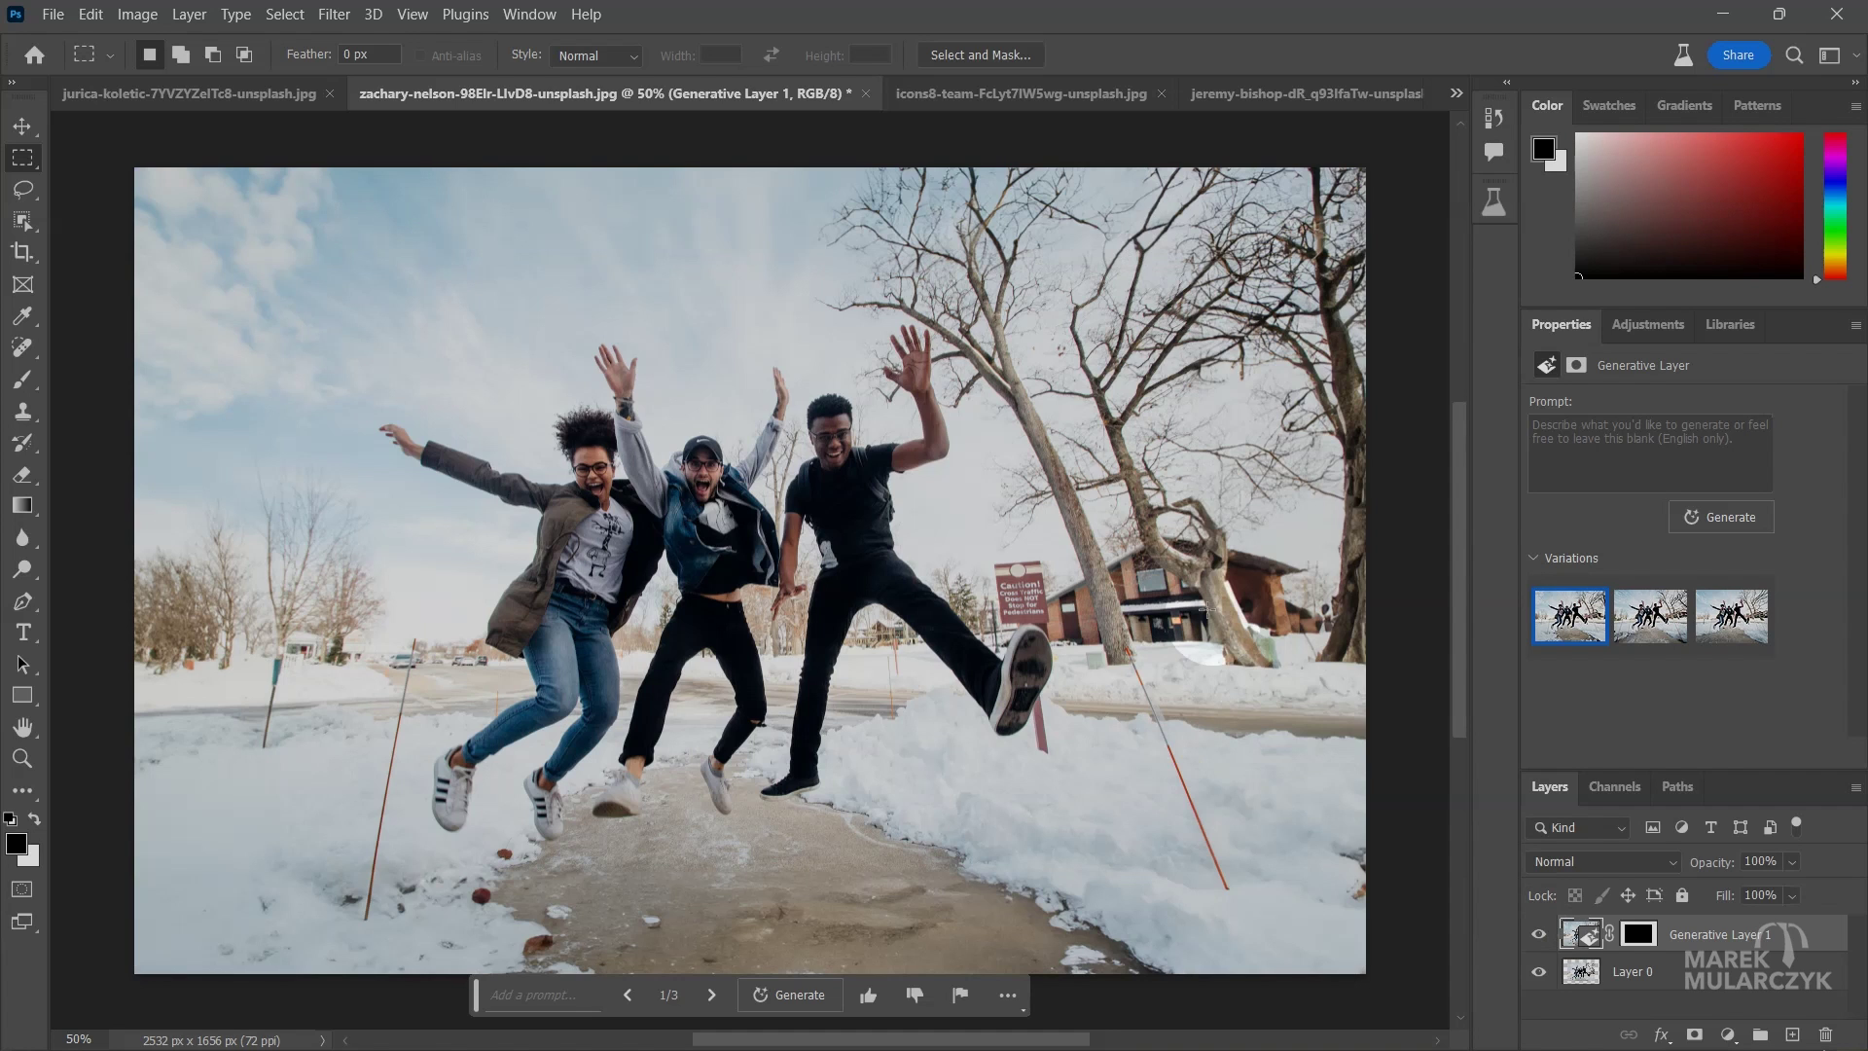
Step: In the portrait of the woman with the orange folder, unlock the background layer and select her surroundings by inverting a loose lasso outline
left_click(958, 90)
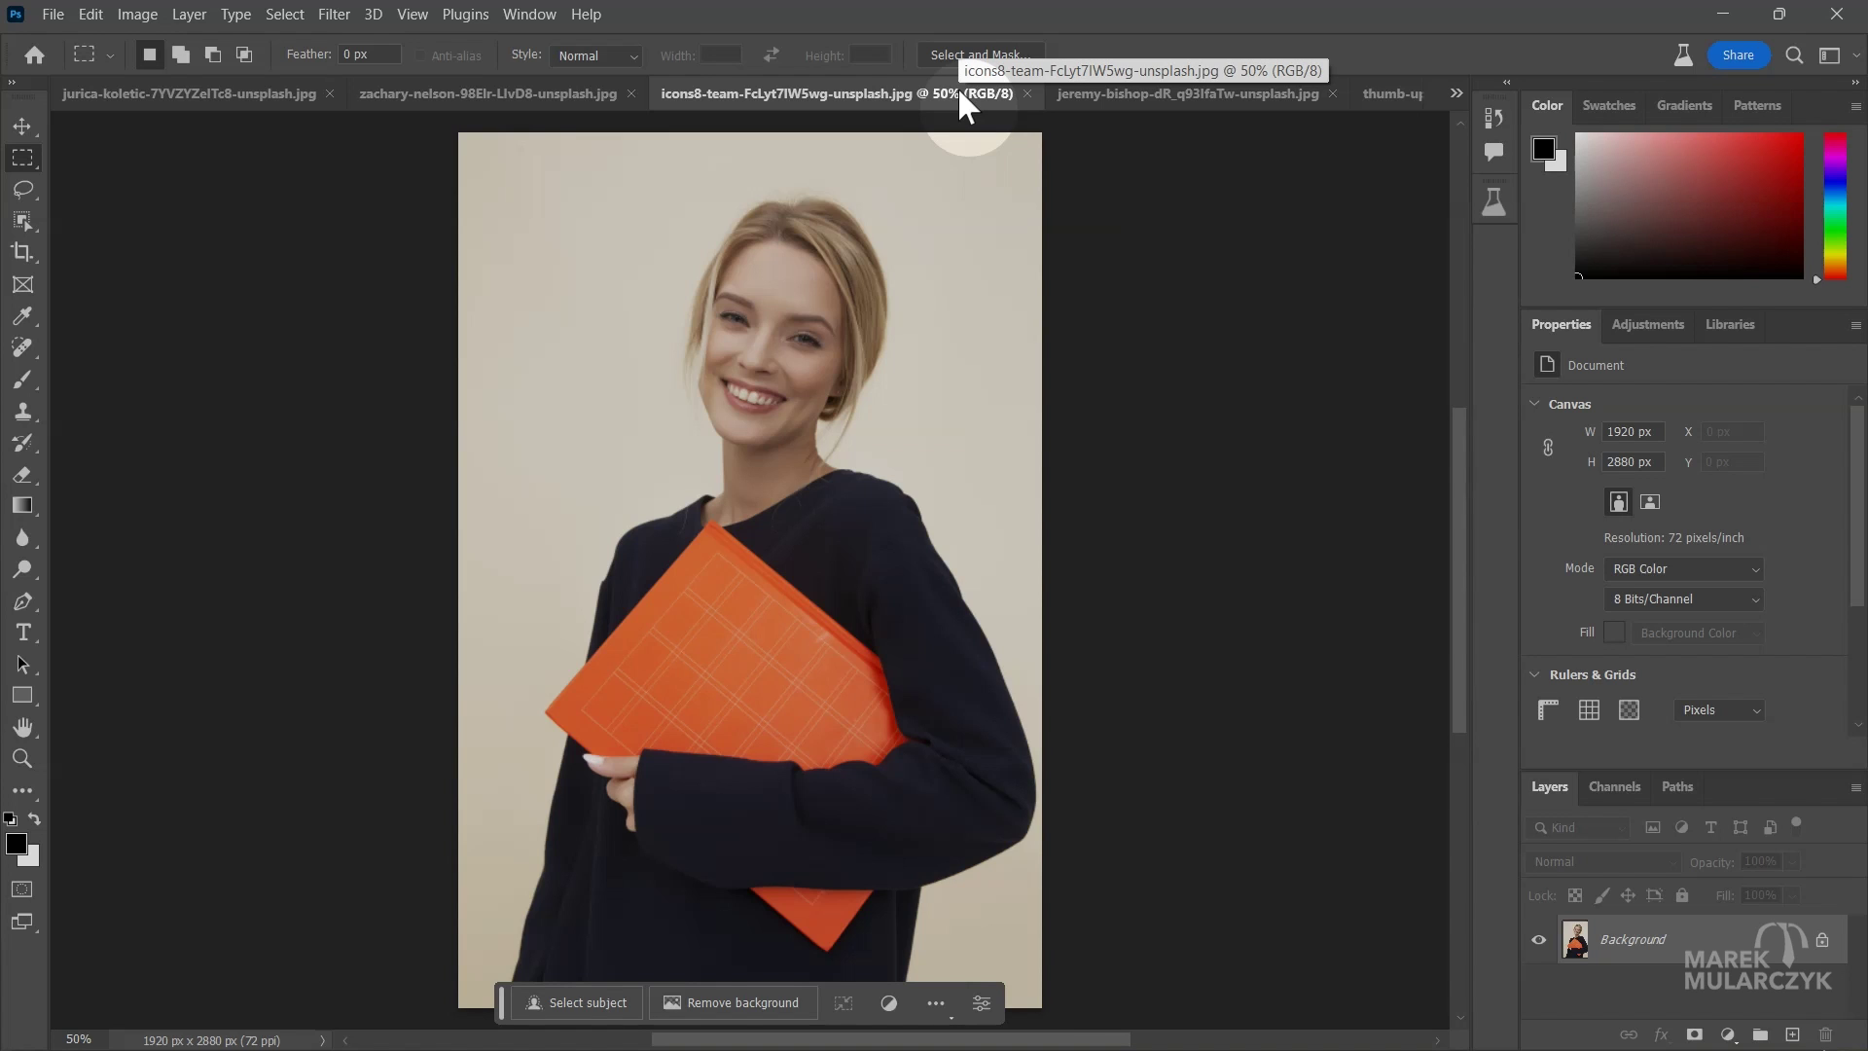
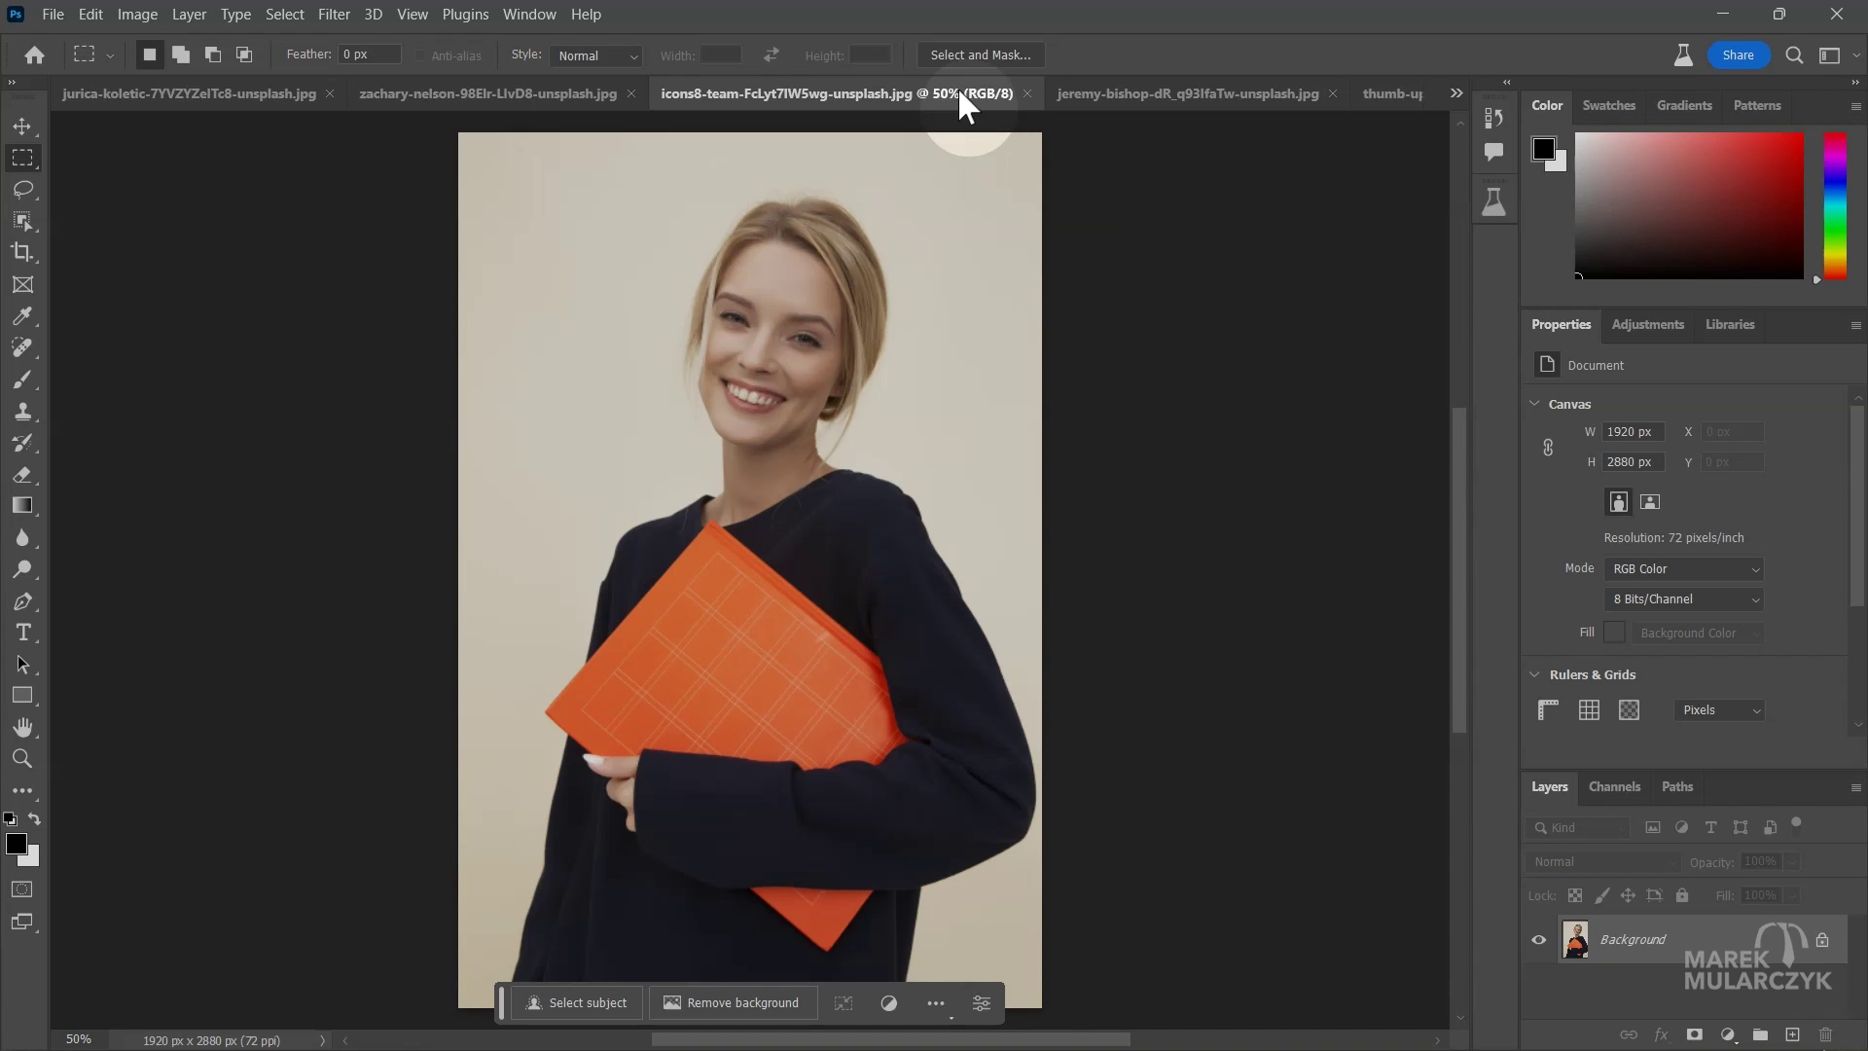
left_click(1822, 941)
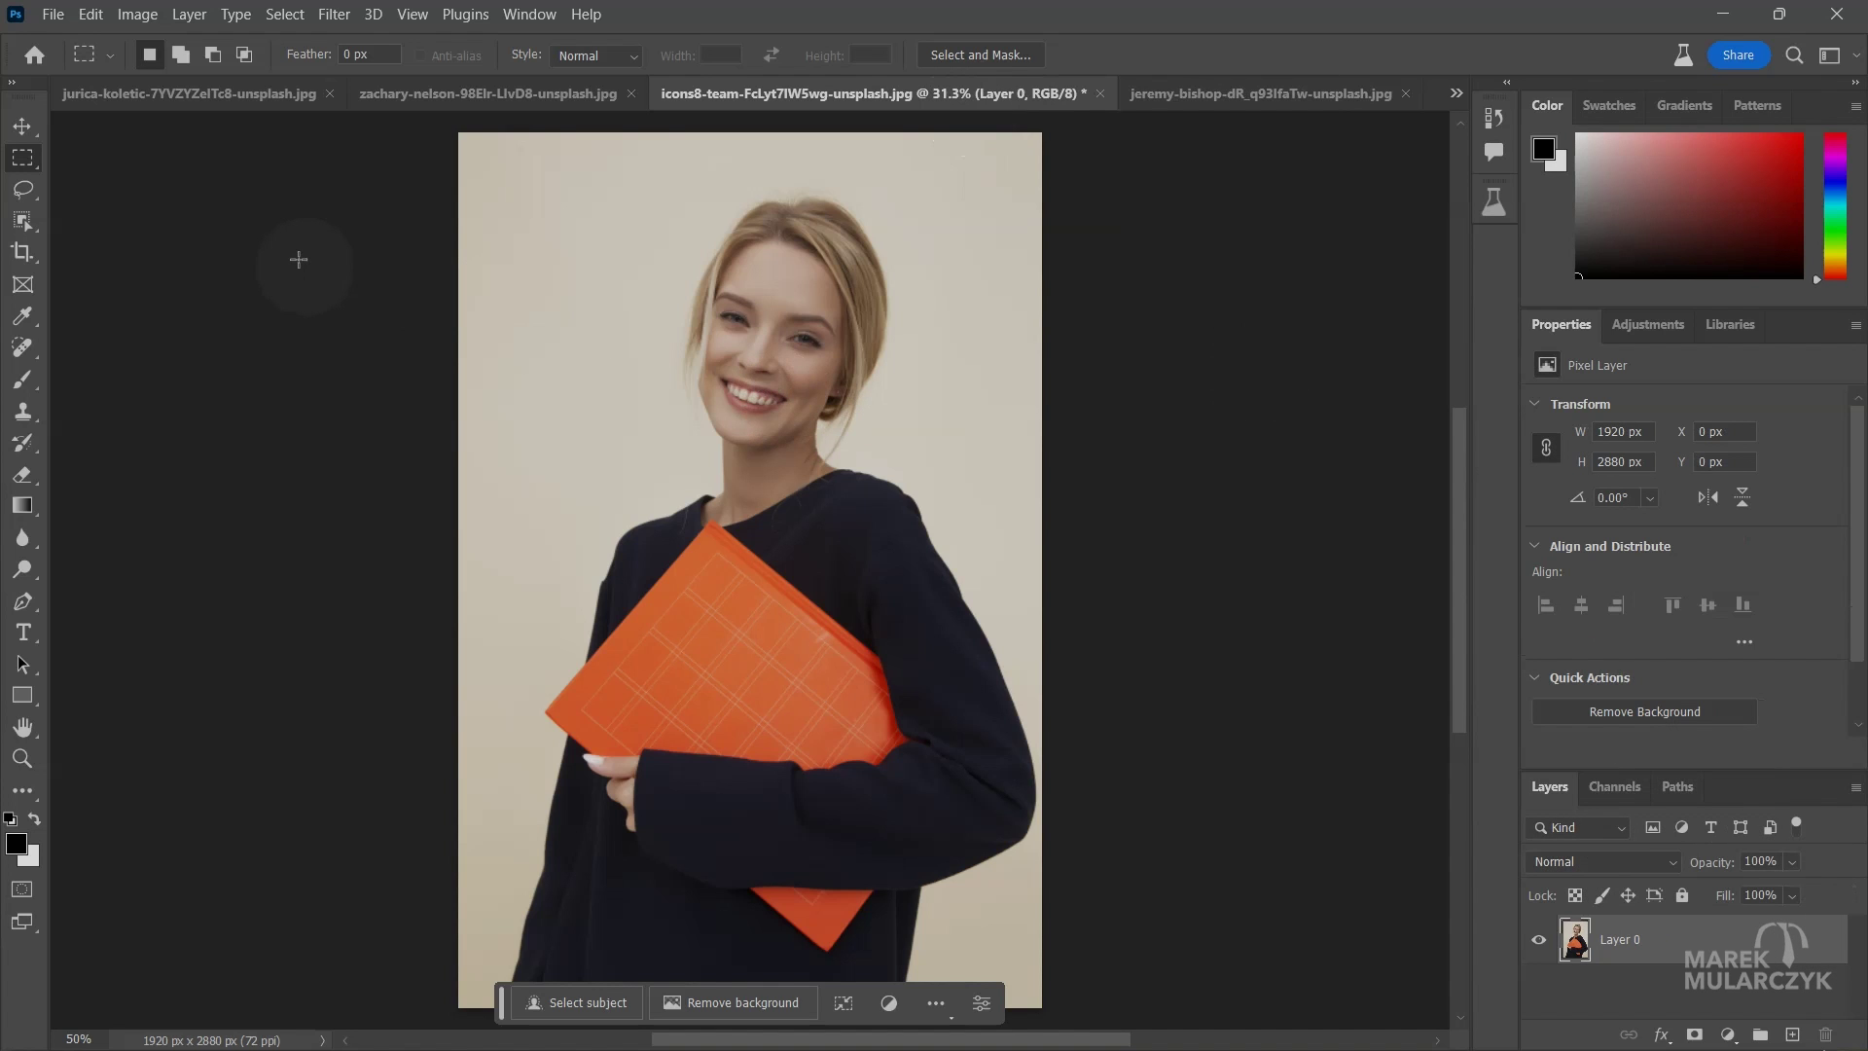
key("l")
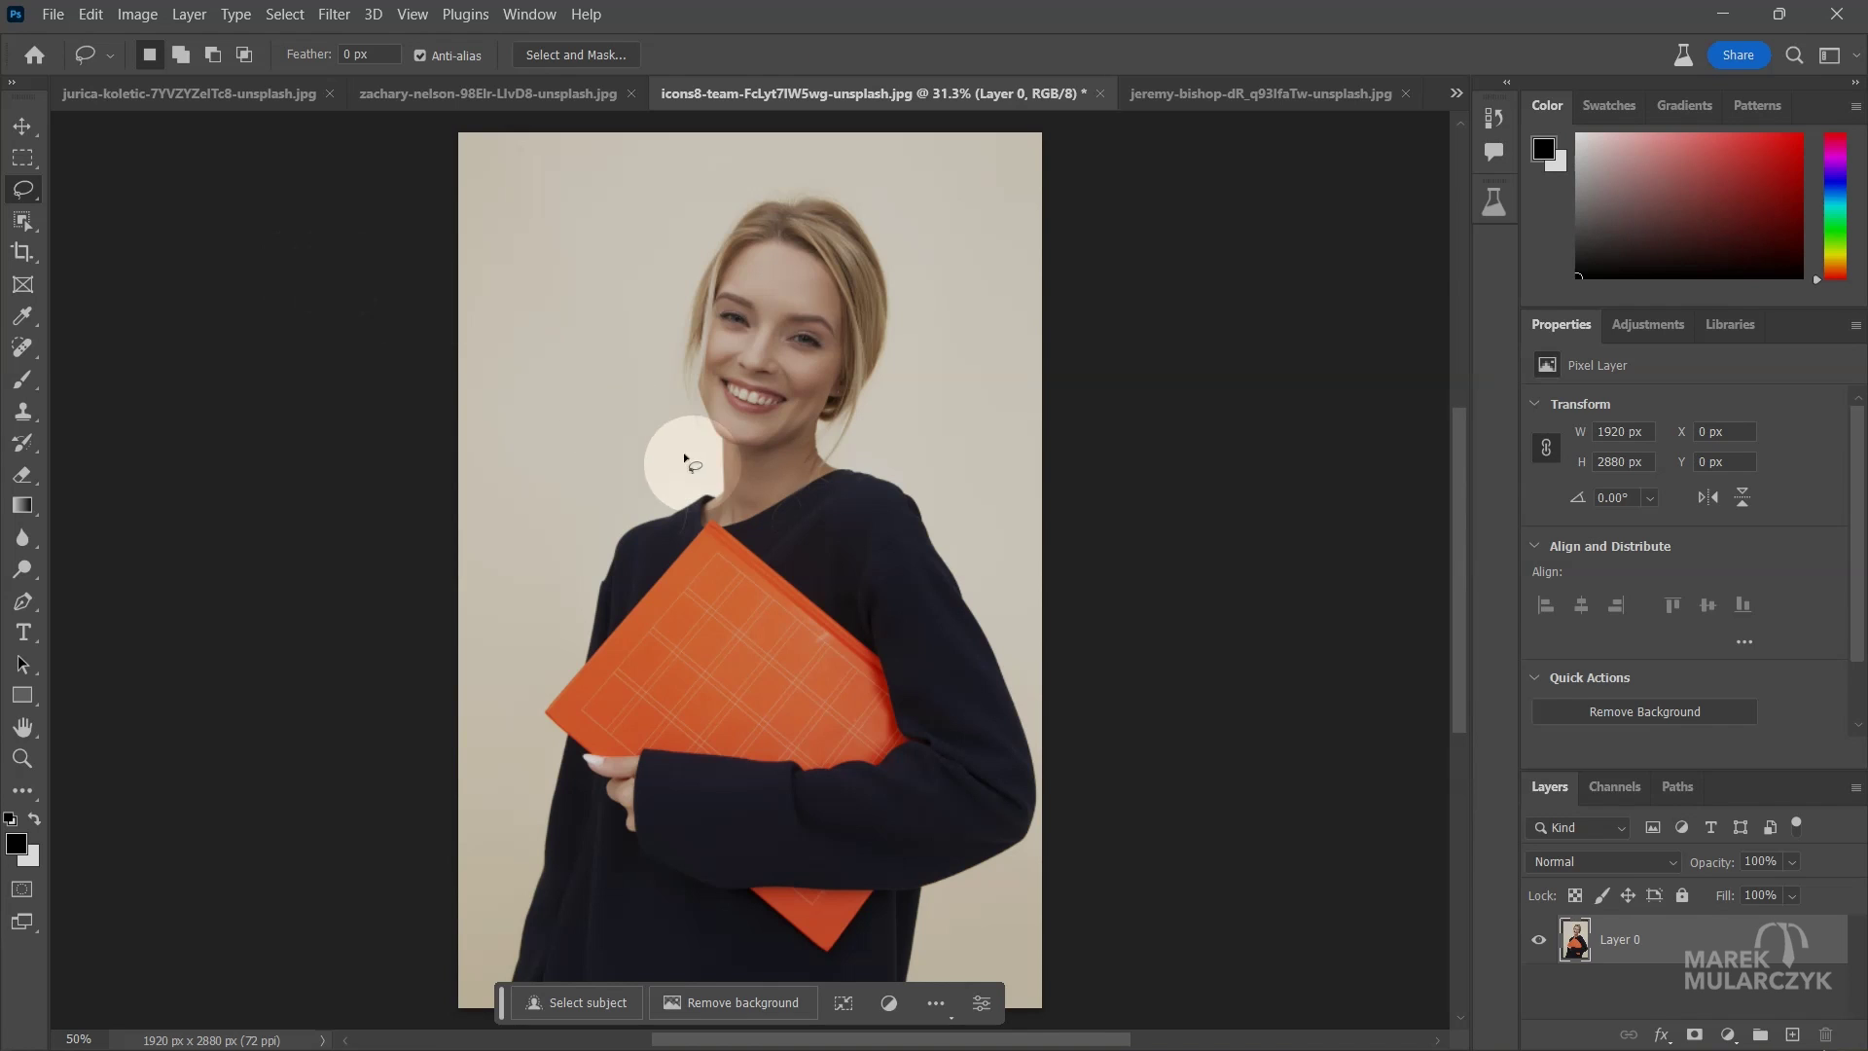
mouse_move(687, 453)
left_mouse_down()
mouse_move(693, 231)
mouse_move(742, 162)
mouse_move(831, 173)
mouse_move(904, 221)
mouse_move(906, 365)
mouse_move(884, 434)
mouse_move(986, 556)
mouse_move(1044, 776)
mouse_move(1041, 851)
mouse_move(946, 905)
mouse_move(900, 1030)
mouse_move(495, 1018)
mouse_move(525, 691)
mouse_move(572, 528)
mouse_move(686, 456)
left_mouse_up()
left_click(285, 13)
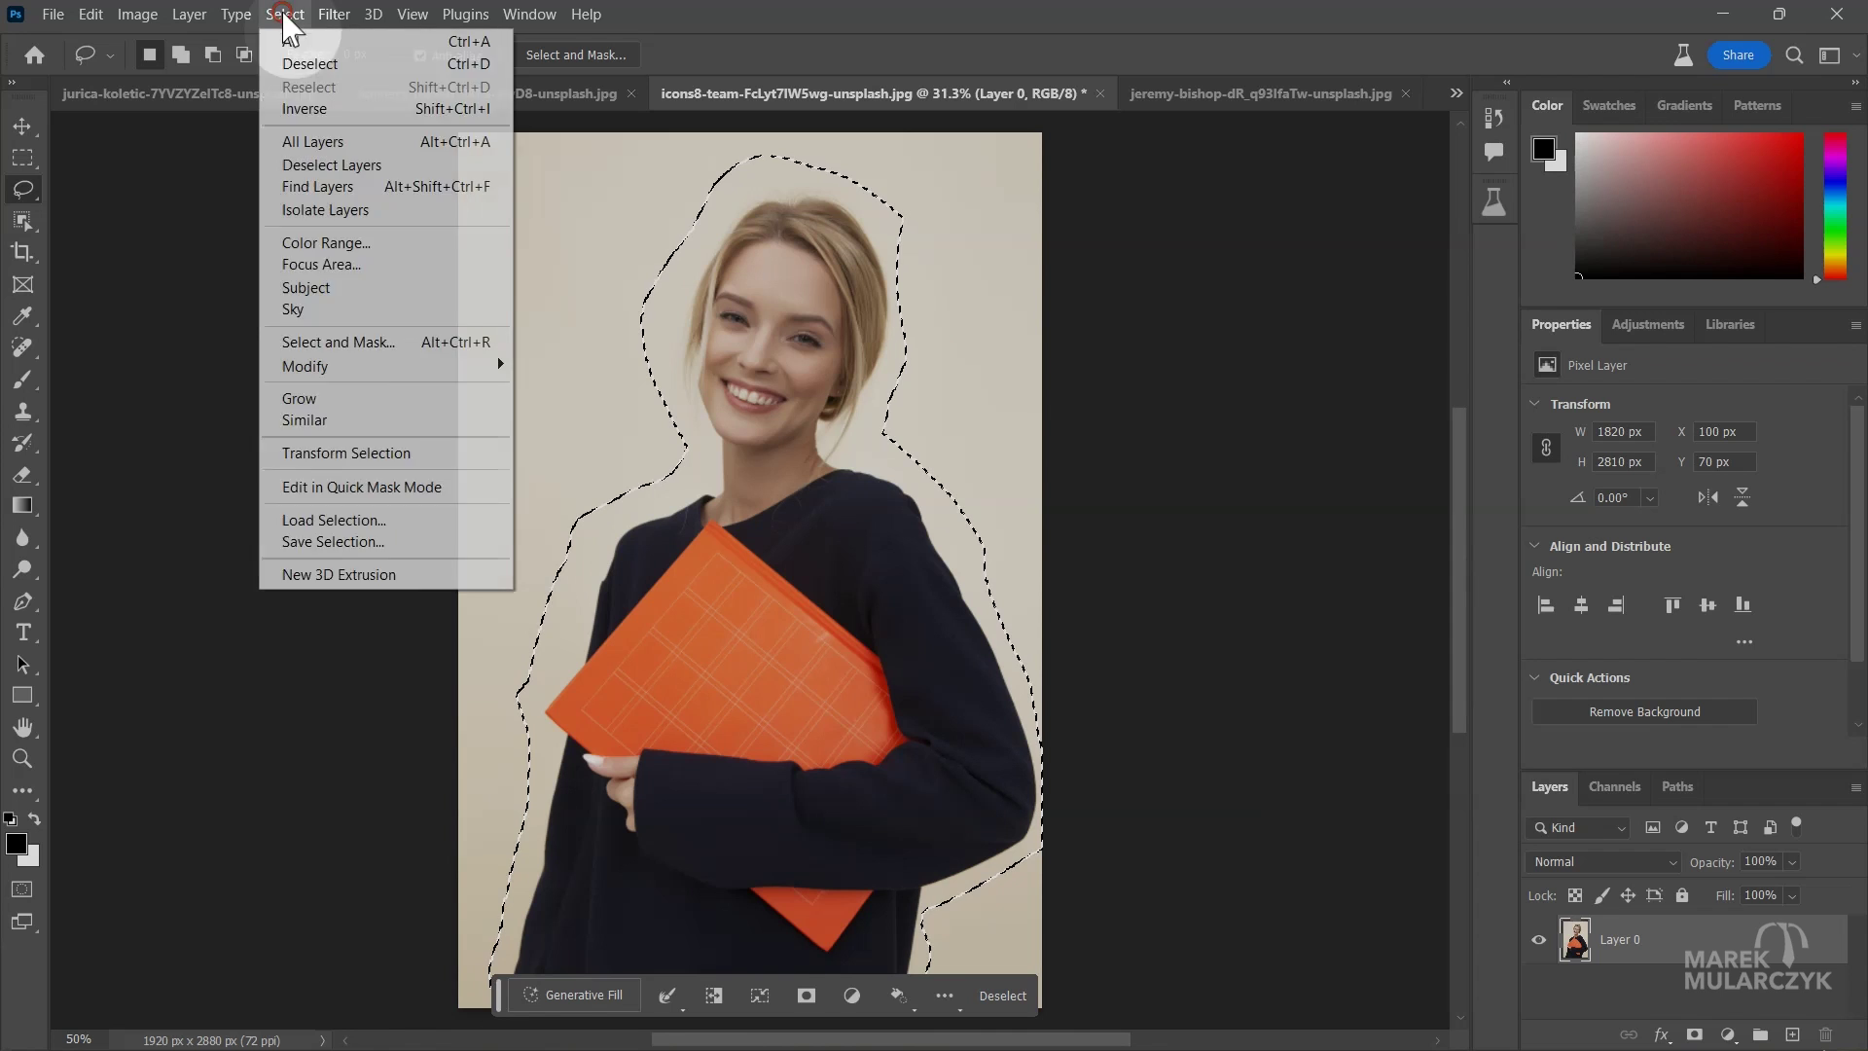
left_click(303, 108)
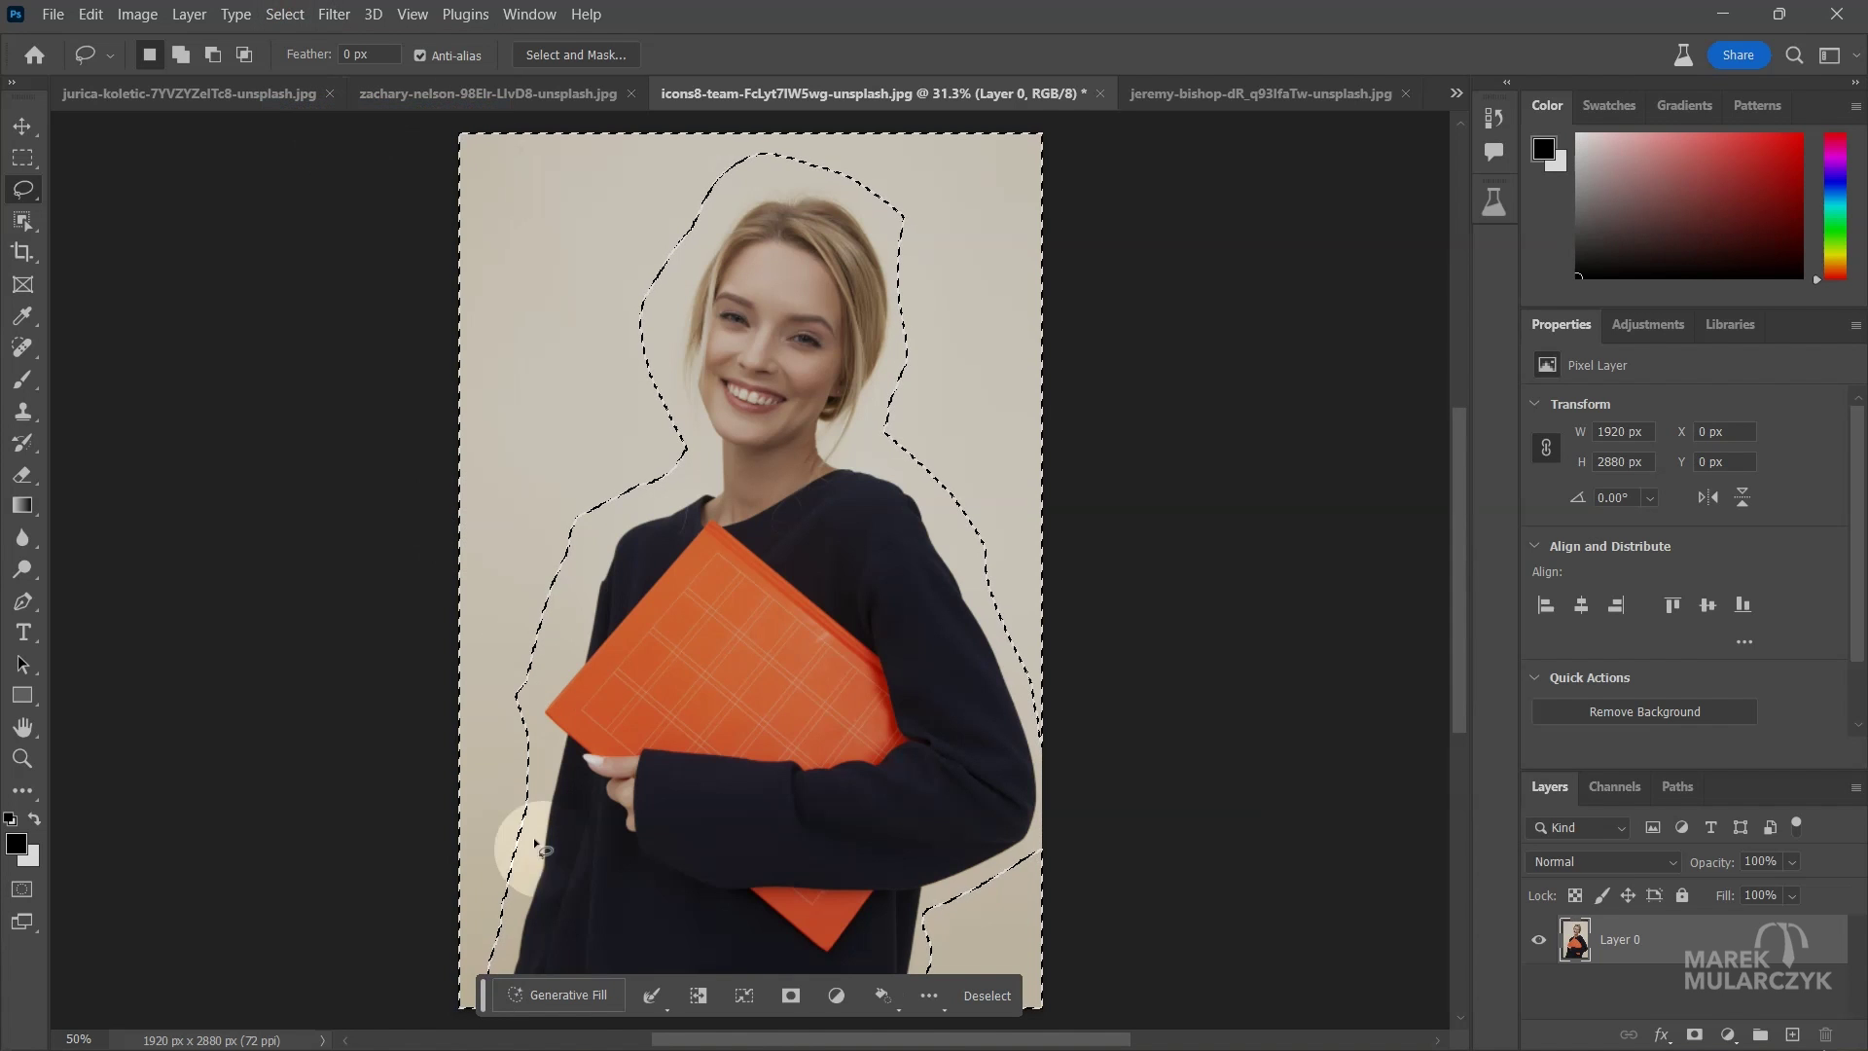
Step: Try to replace the selected background around the woman using Generative Fill with the prompt "concert"
left_click(553, 983)
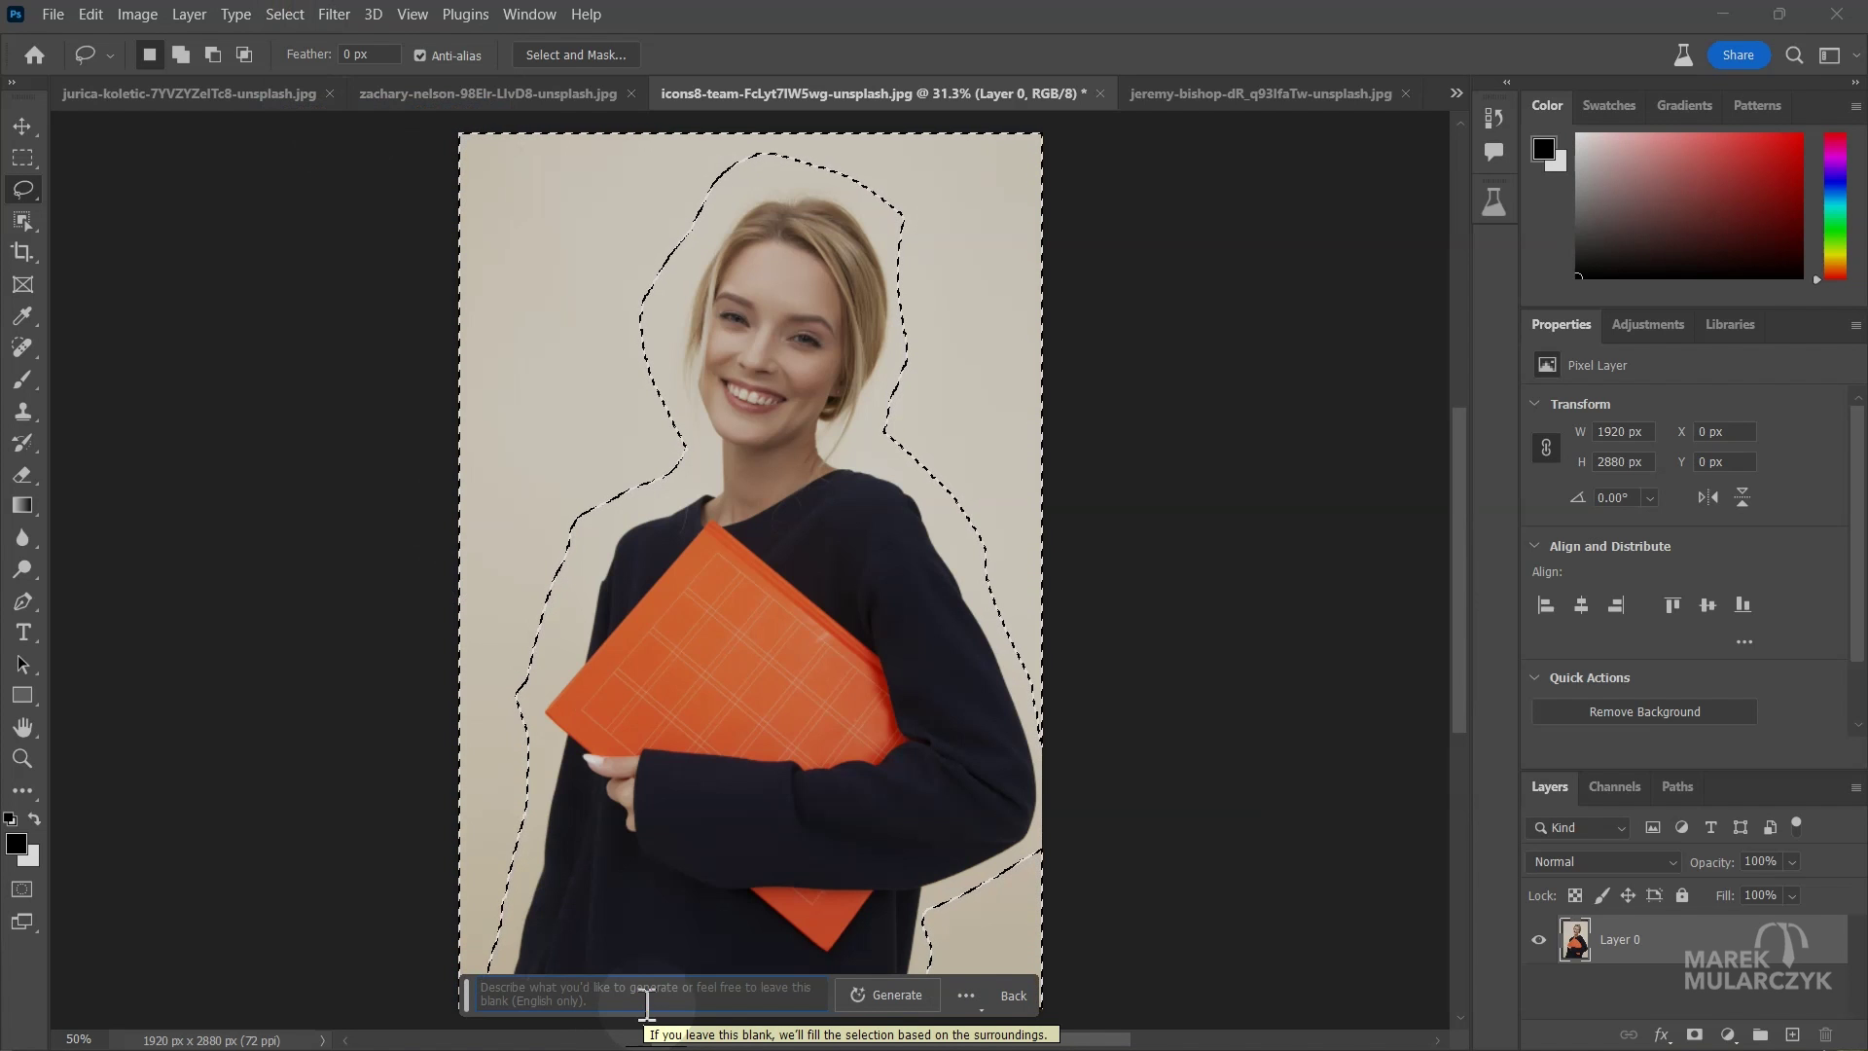
type("concert")
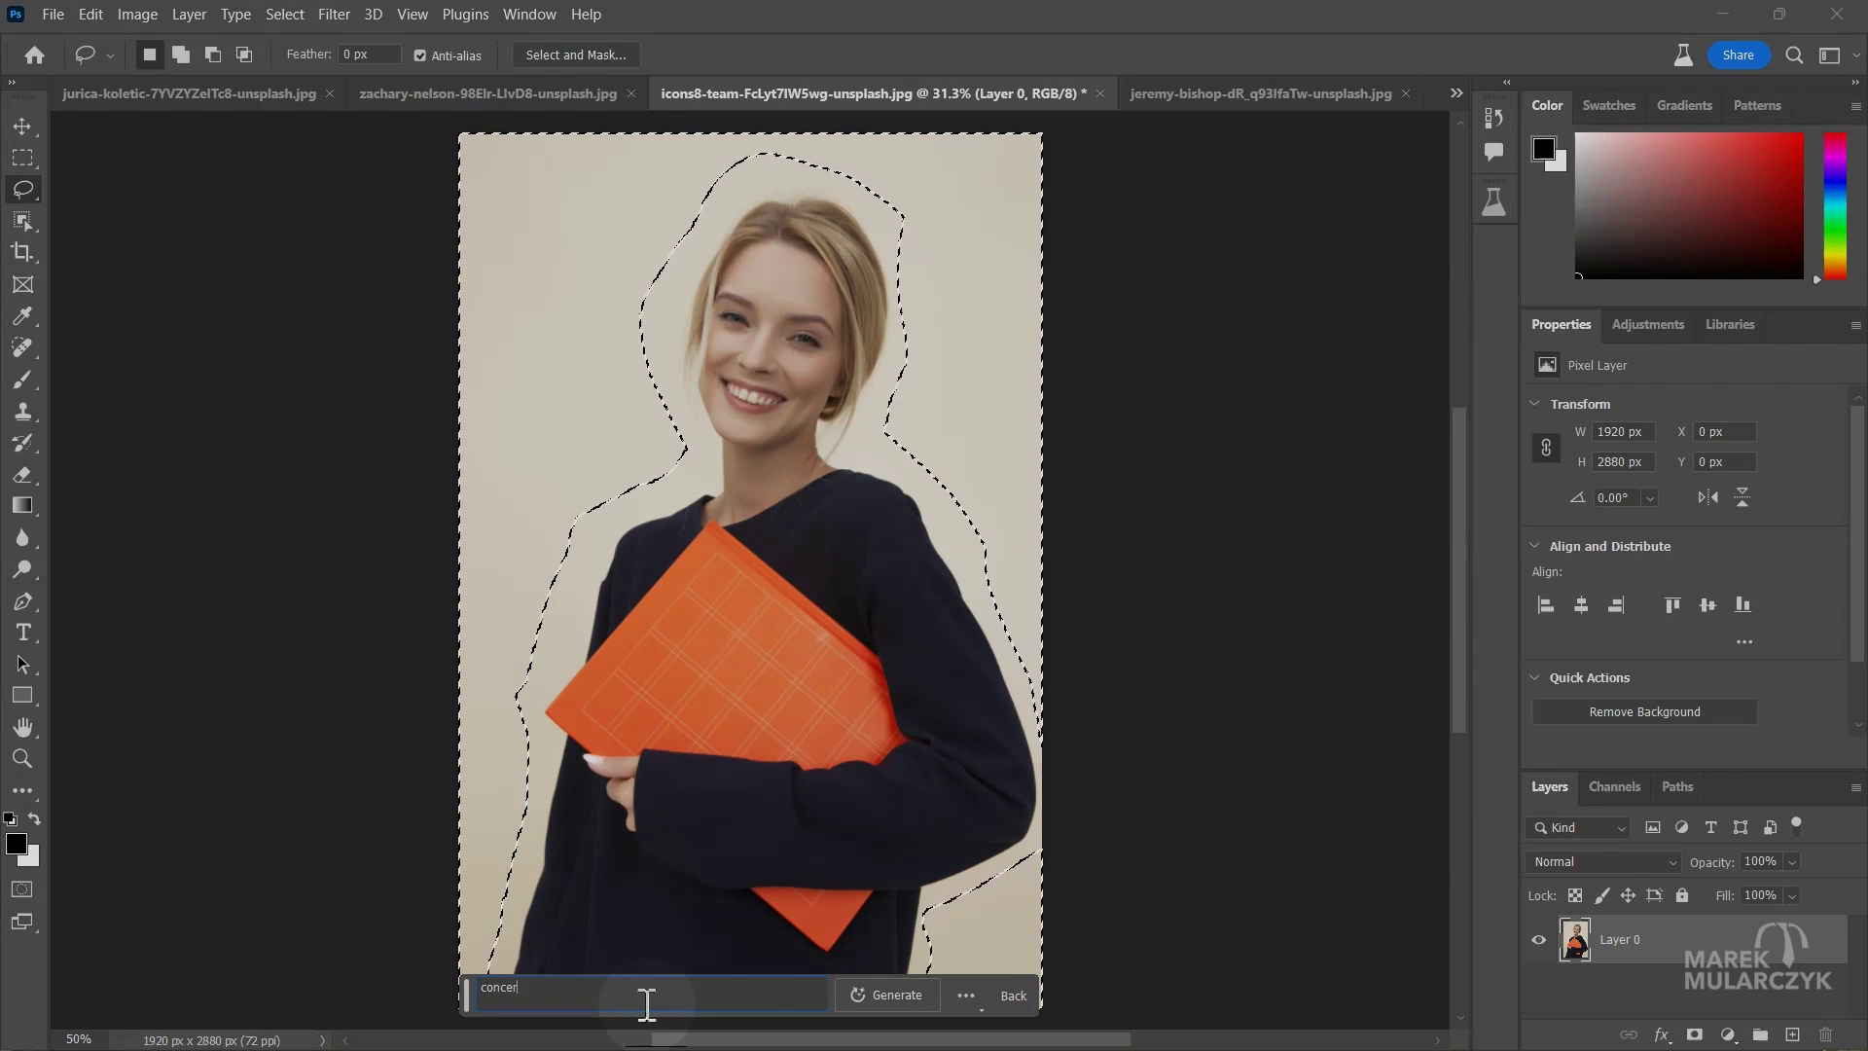
key("Return")
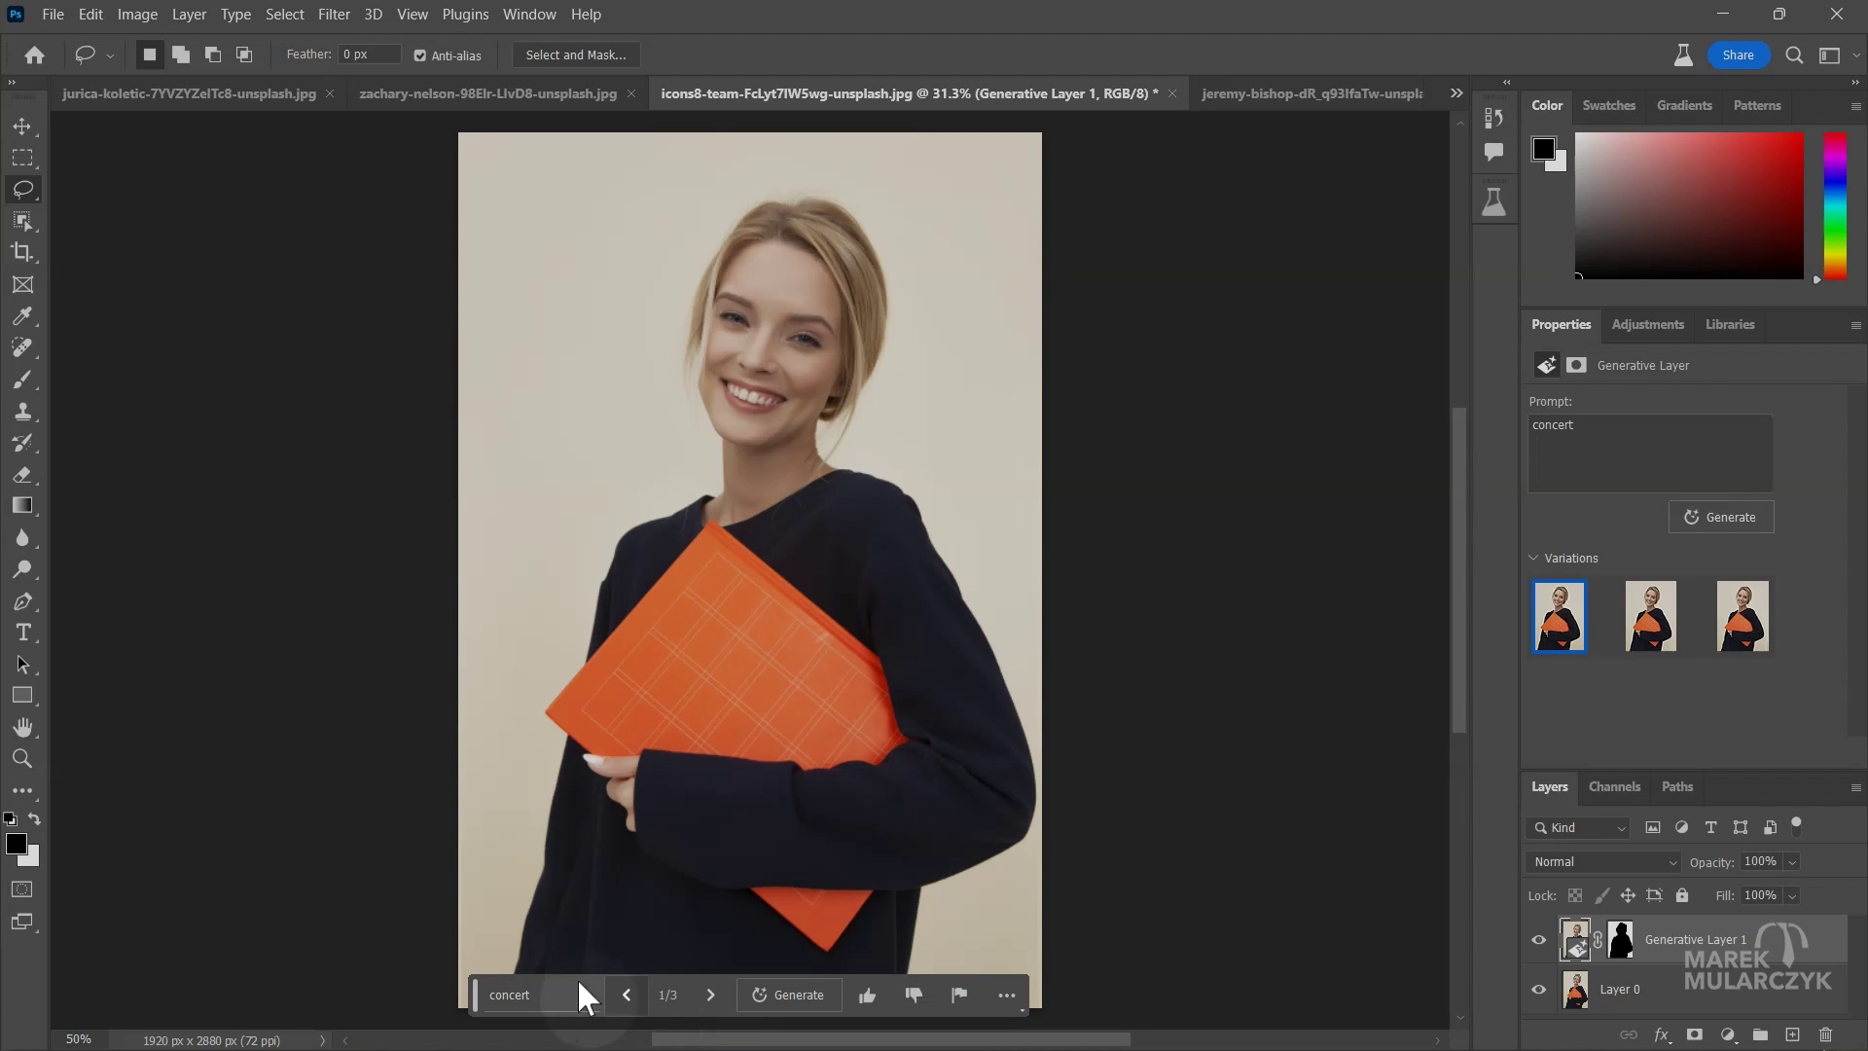
Step: Change the generative layer's prompt to "street" and generate new background variations for the portrait
left_click(546, 990)
key("BackSpace")
key("BackSpace")
key("BackSpace")
key("BackSpace")
key("BackSpace")
key("BackSpace")
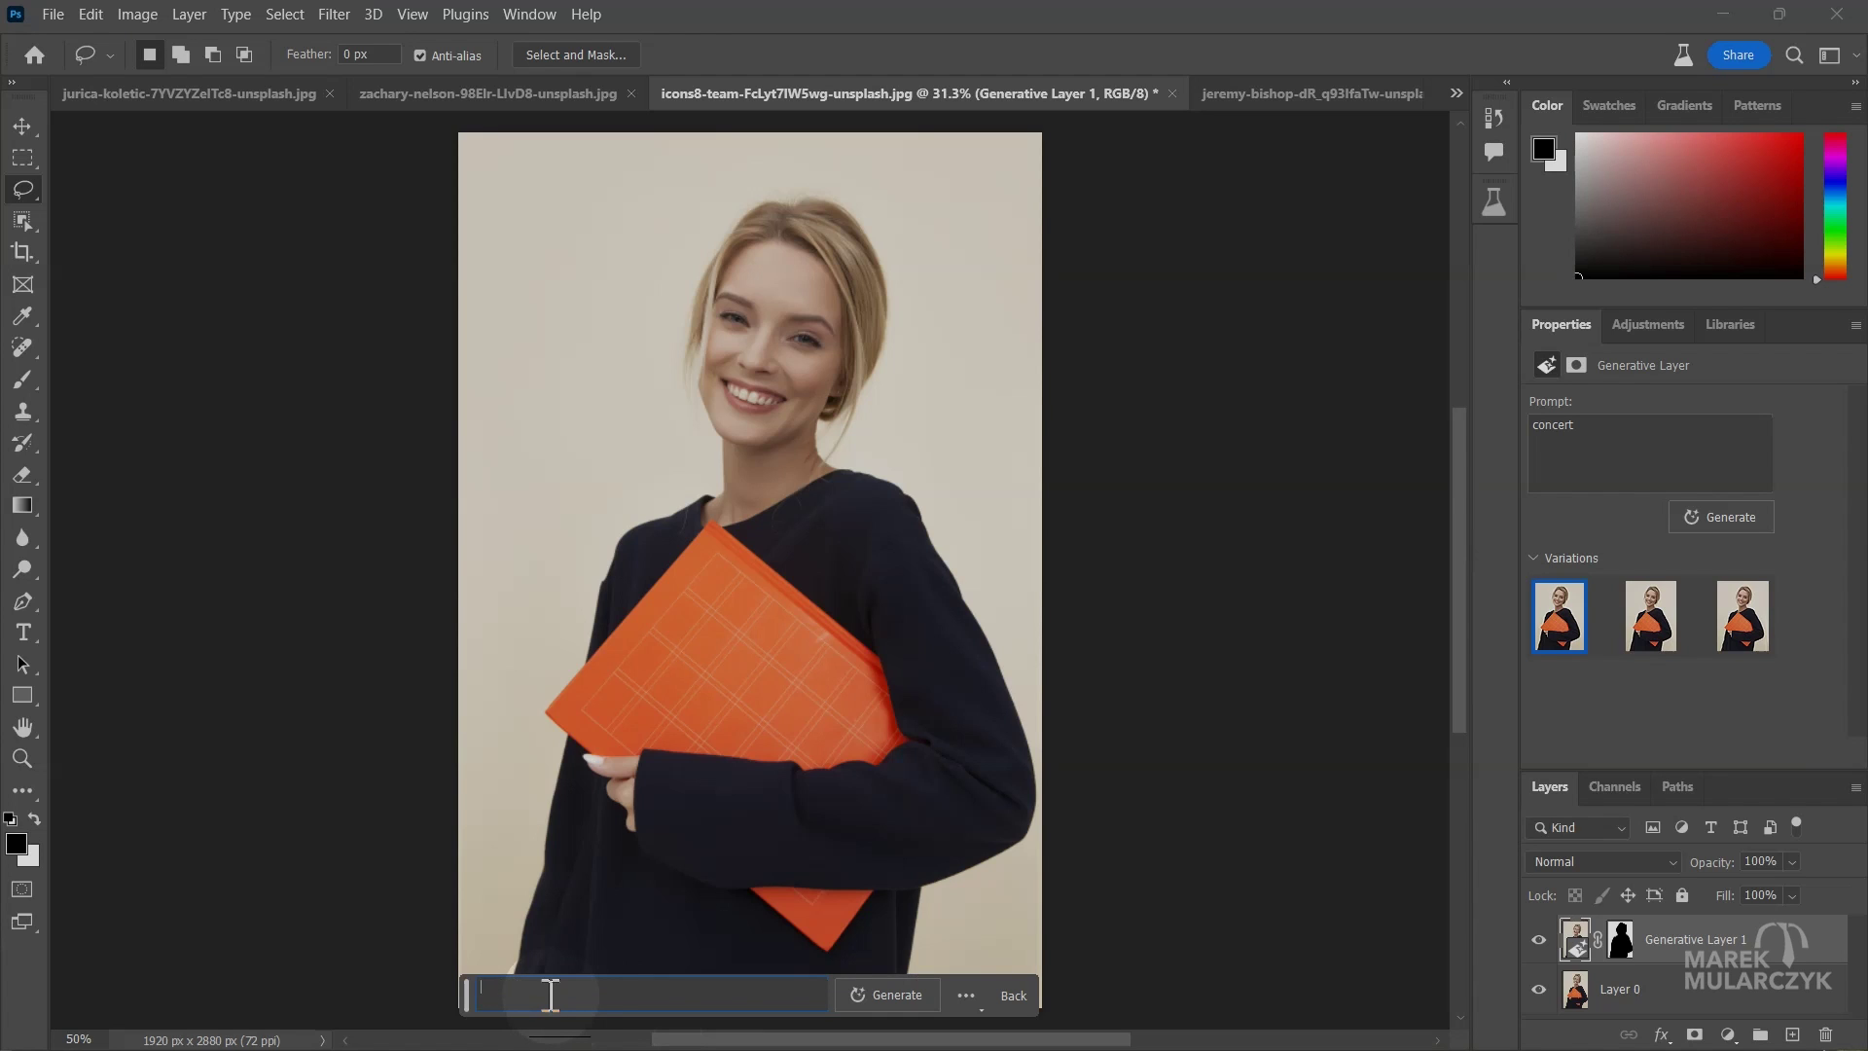
type("street")
key("Return")
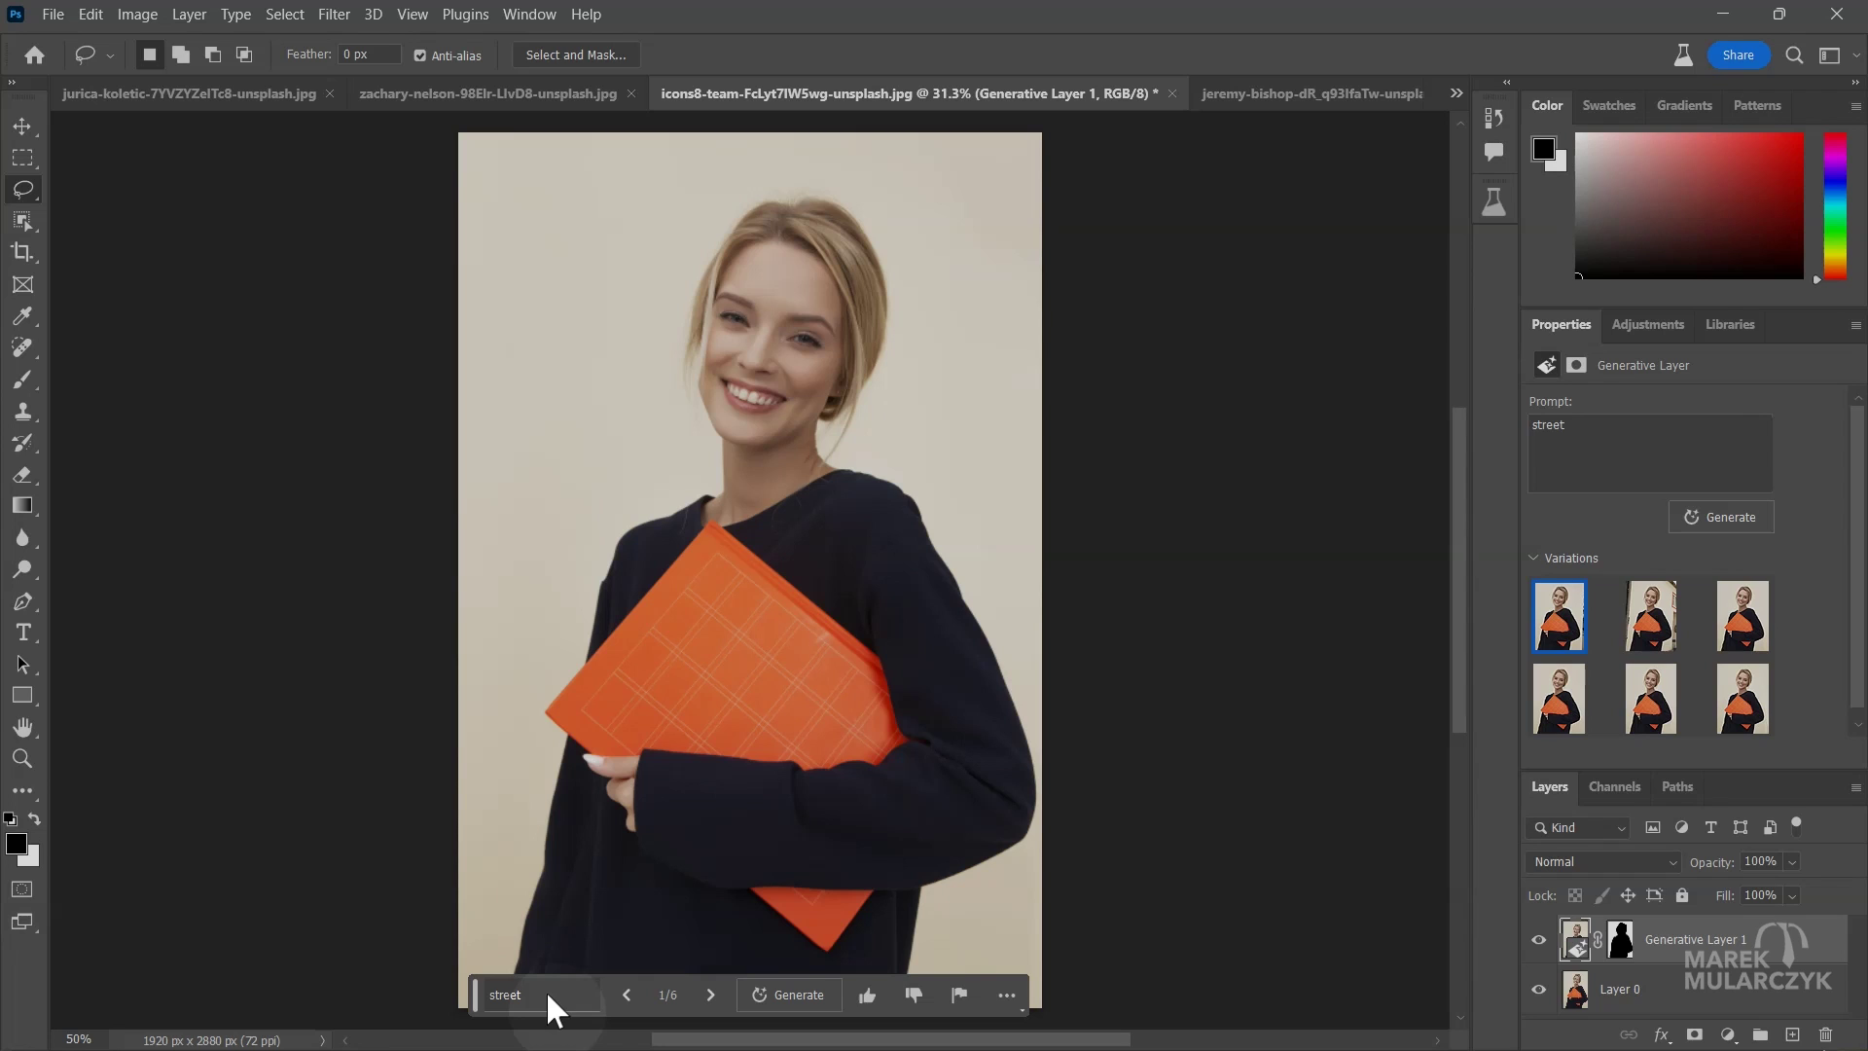
Step: Compare the second and third "street" variations, and undo both background generations back to the inverted selection
left_click(1651, 621)
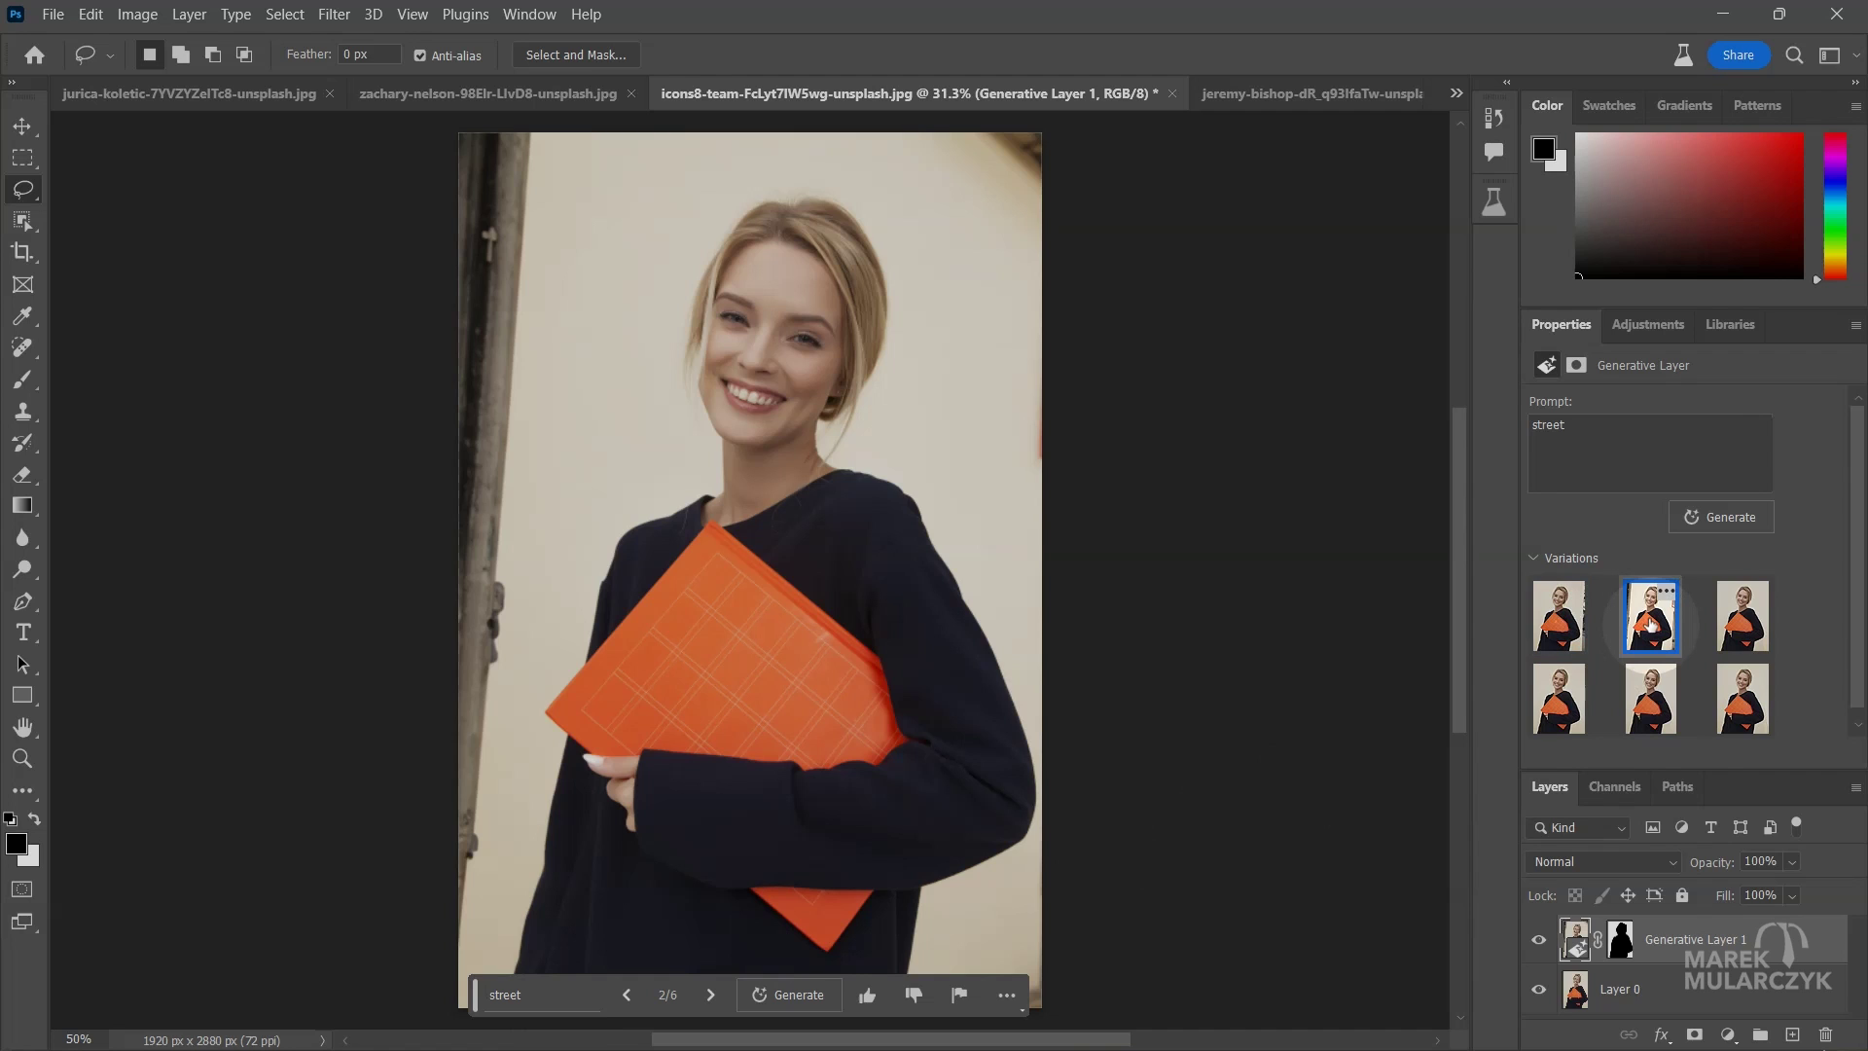
left_click(1742, 616)
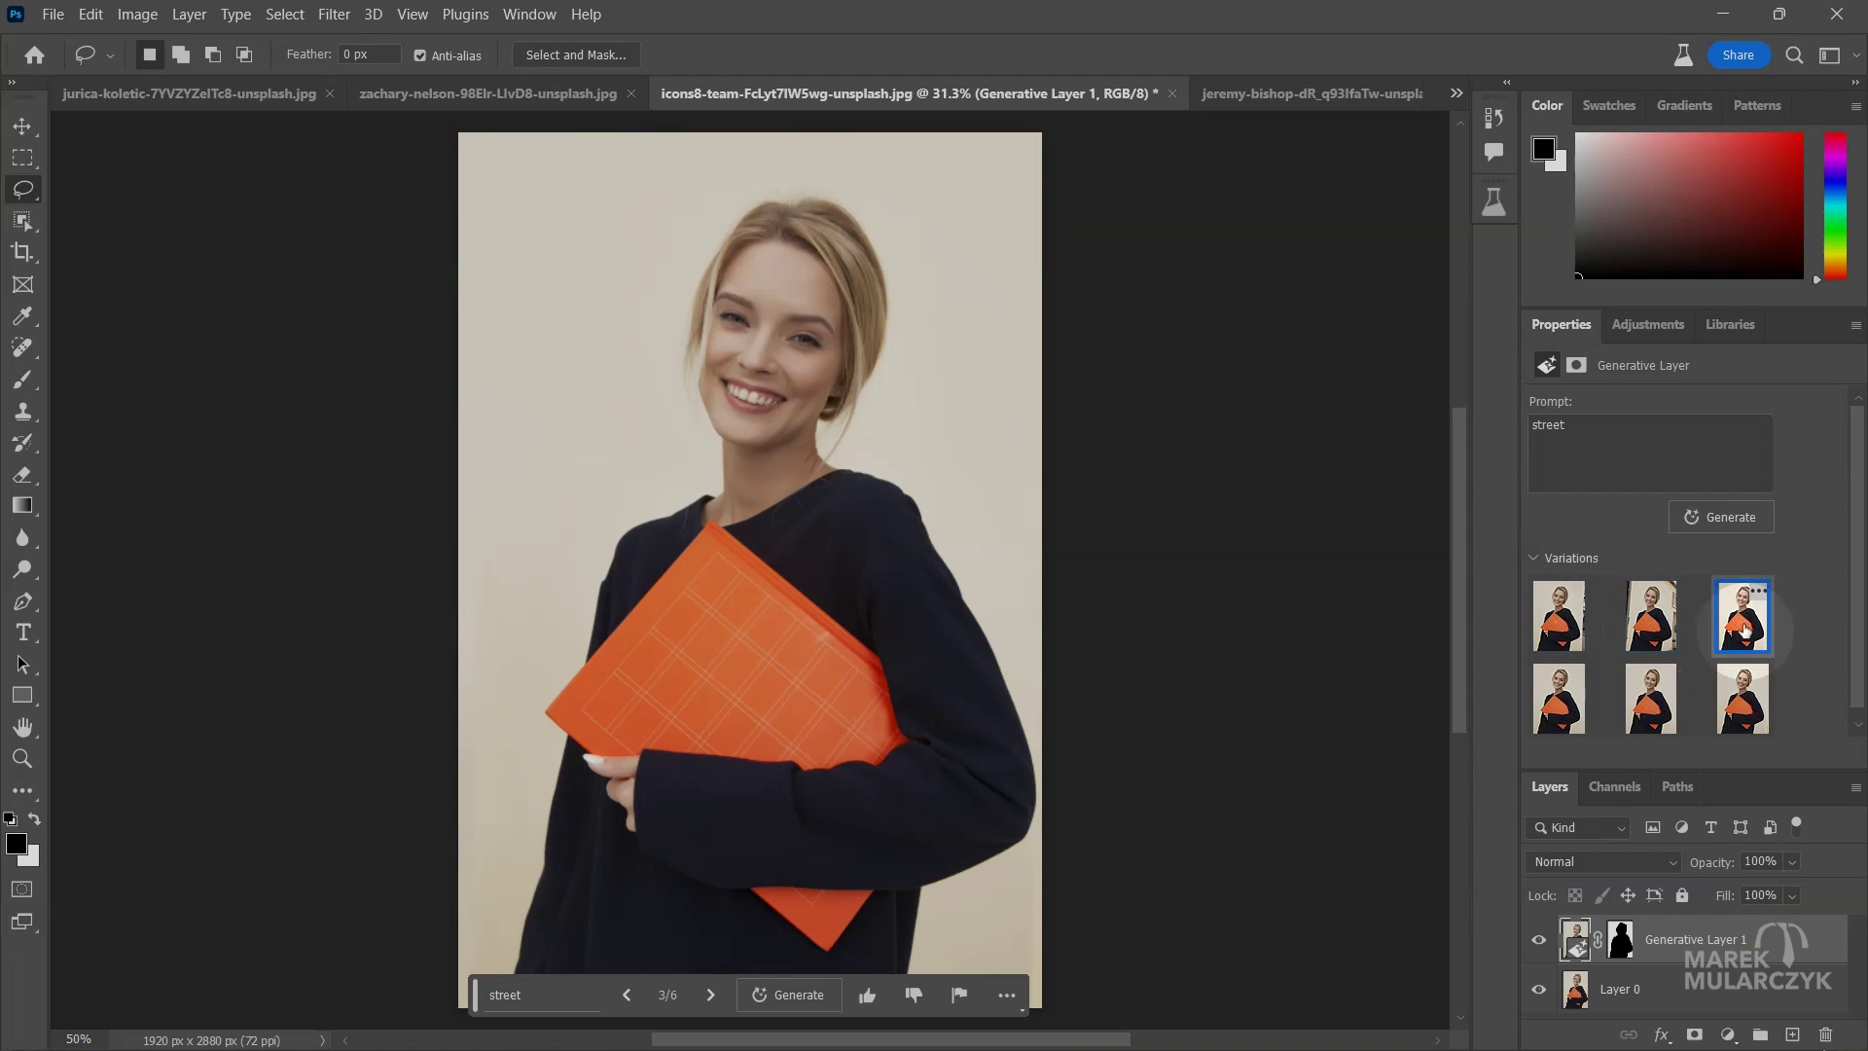
left_click(1666, 634)
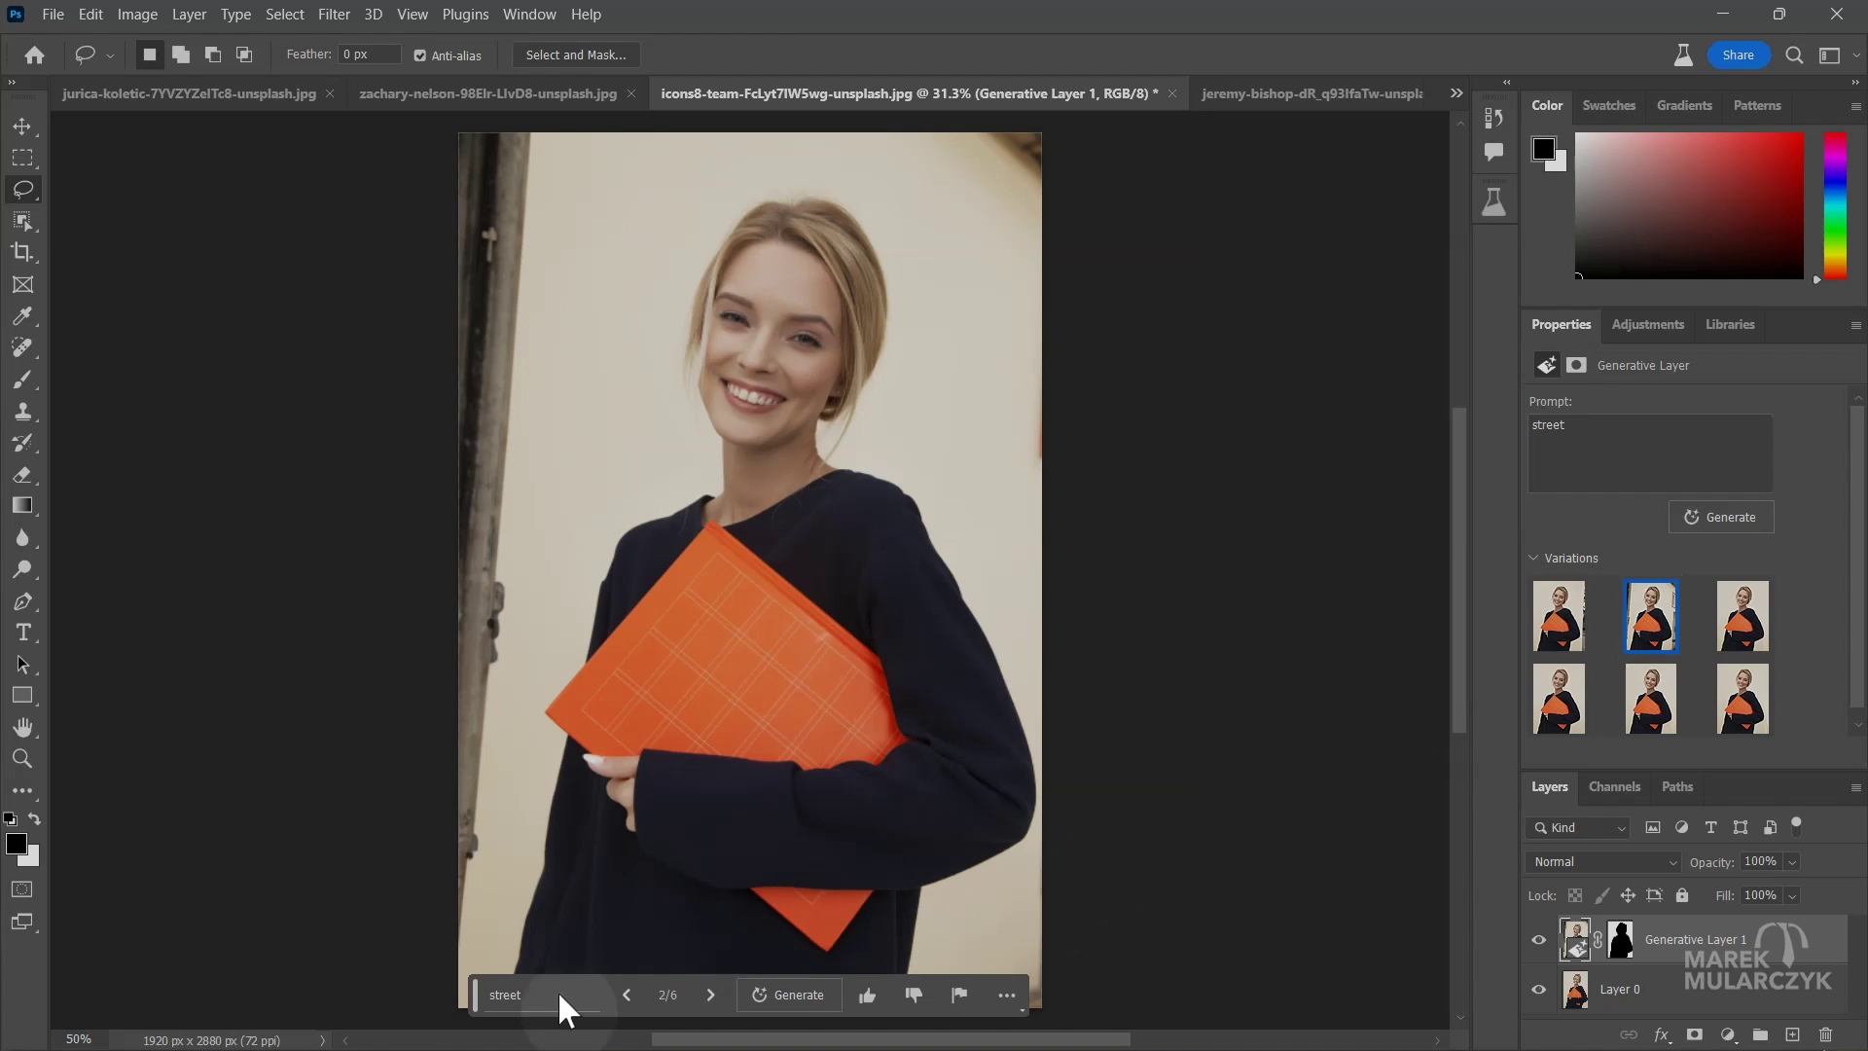
left_click(1581, 701)
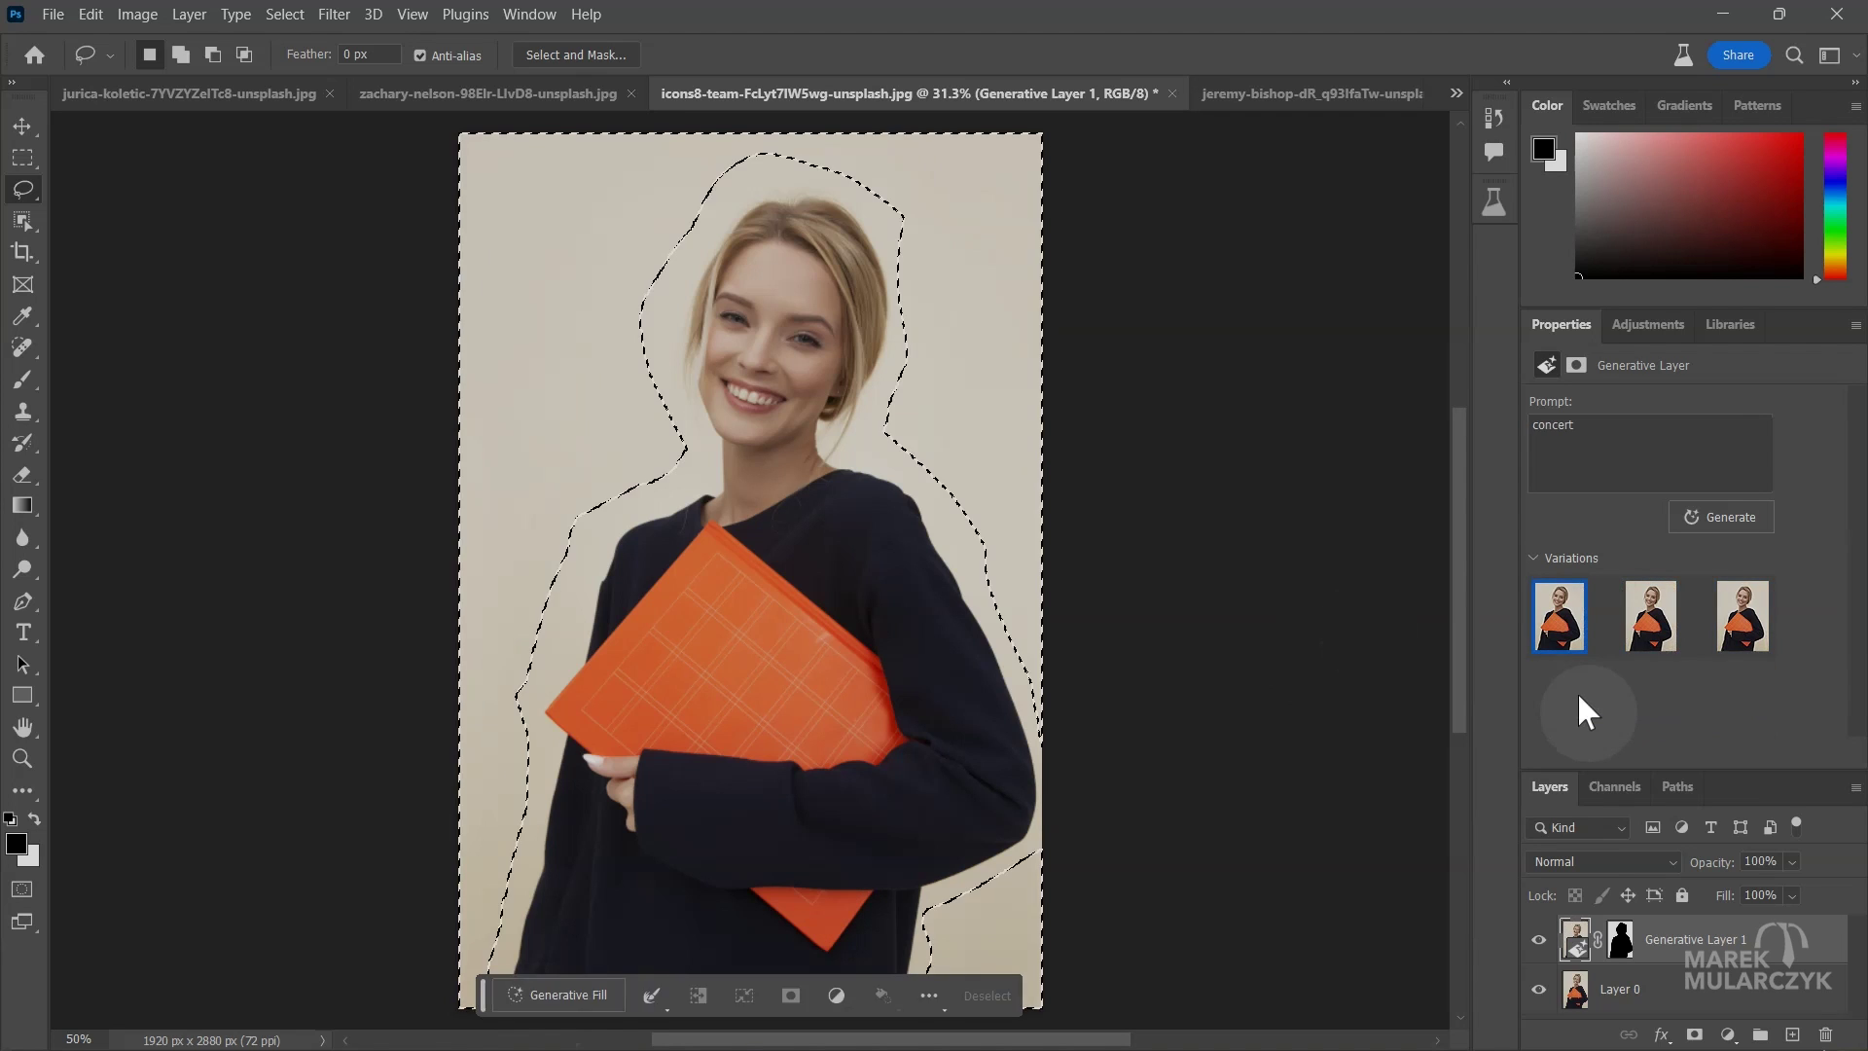
key("ctrl+z")
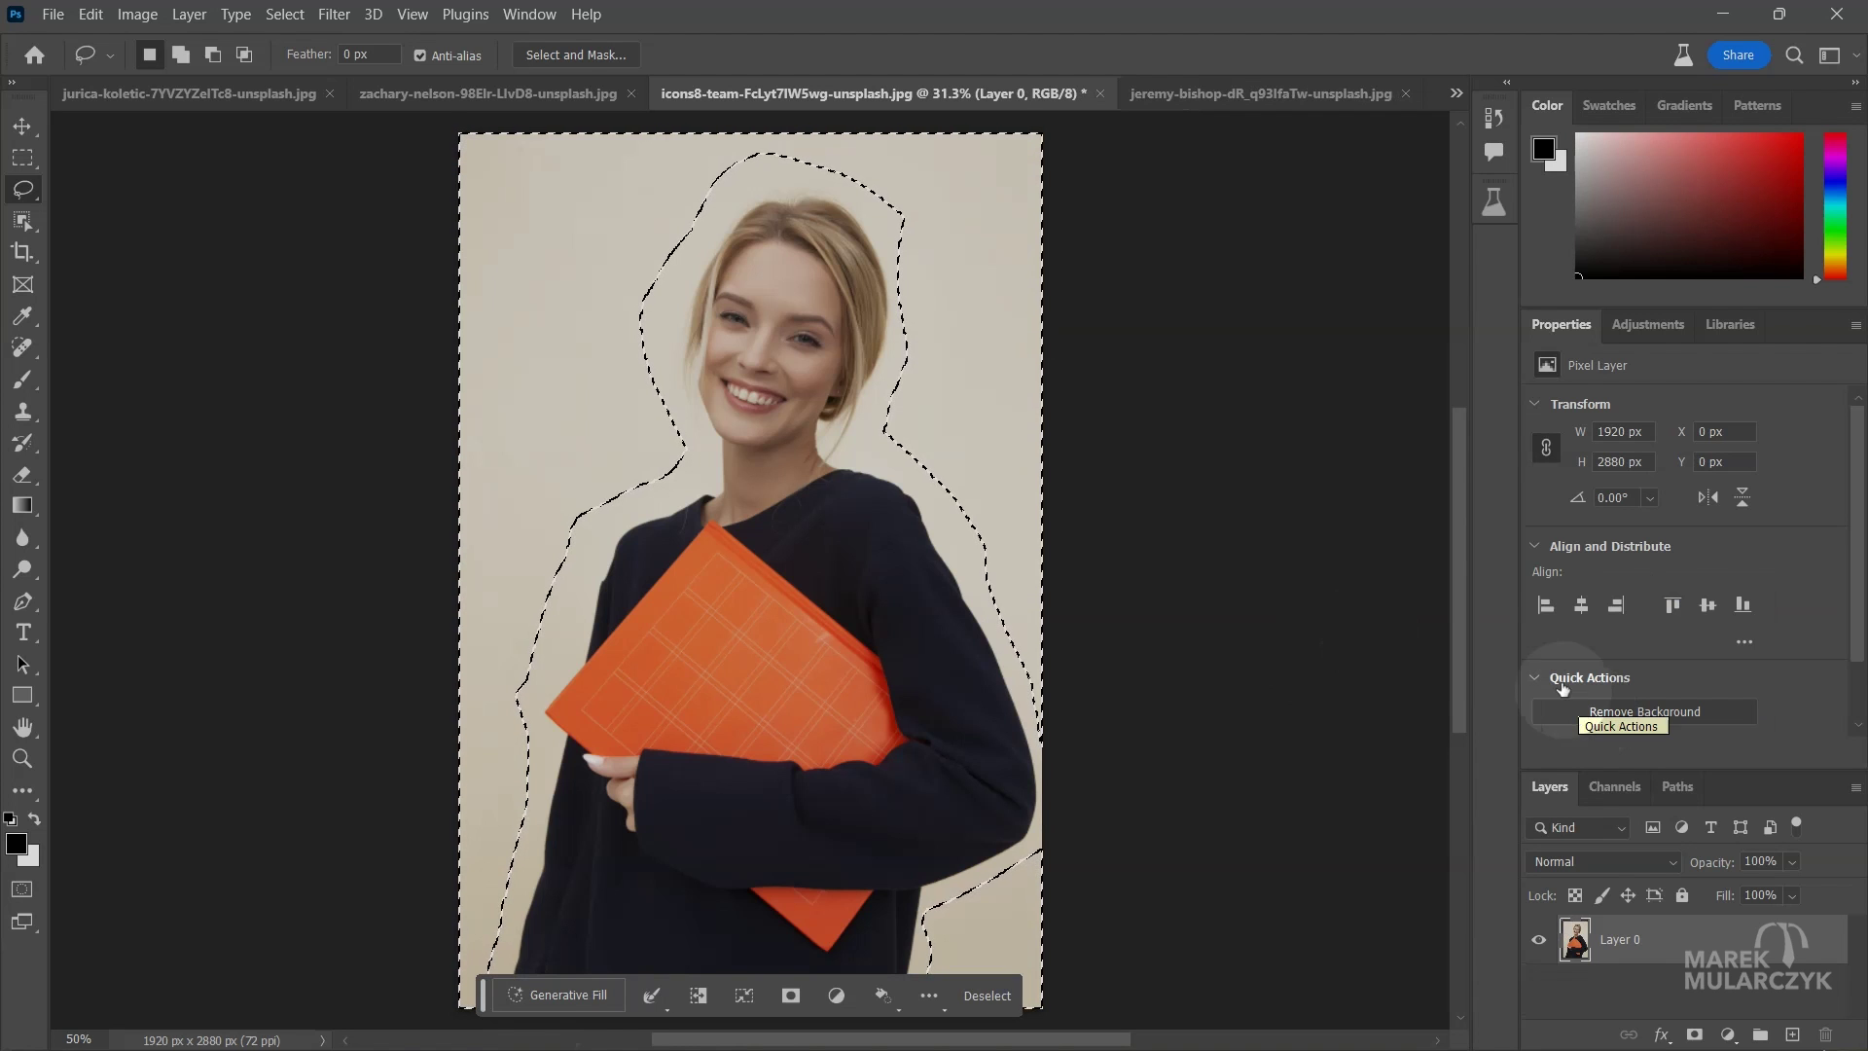
Step: Expand the background selection around the woman by 20 pixels
left_click(284, 14)
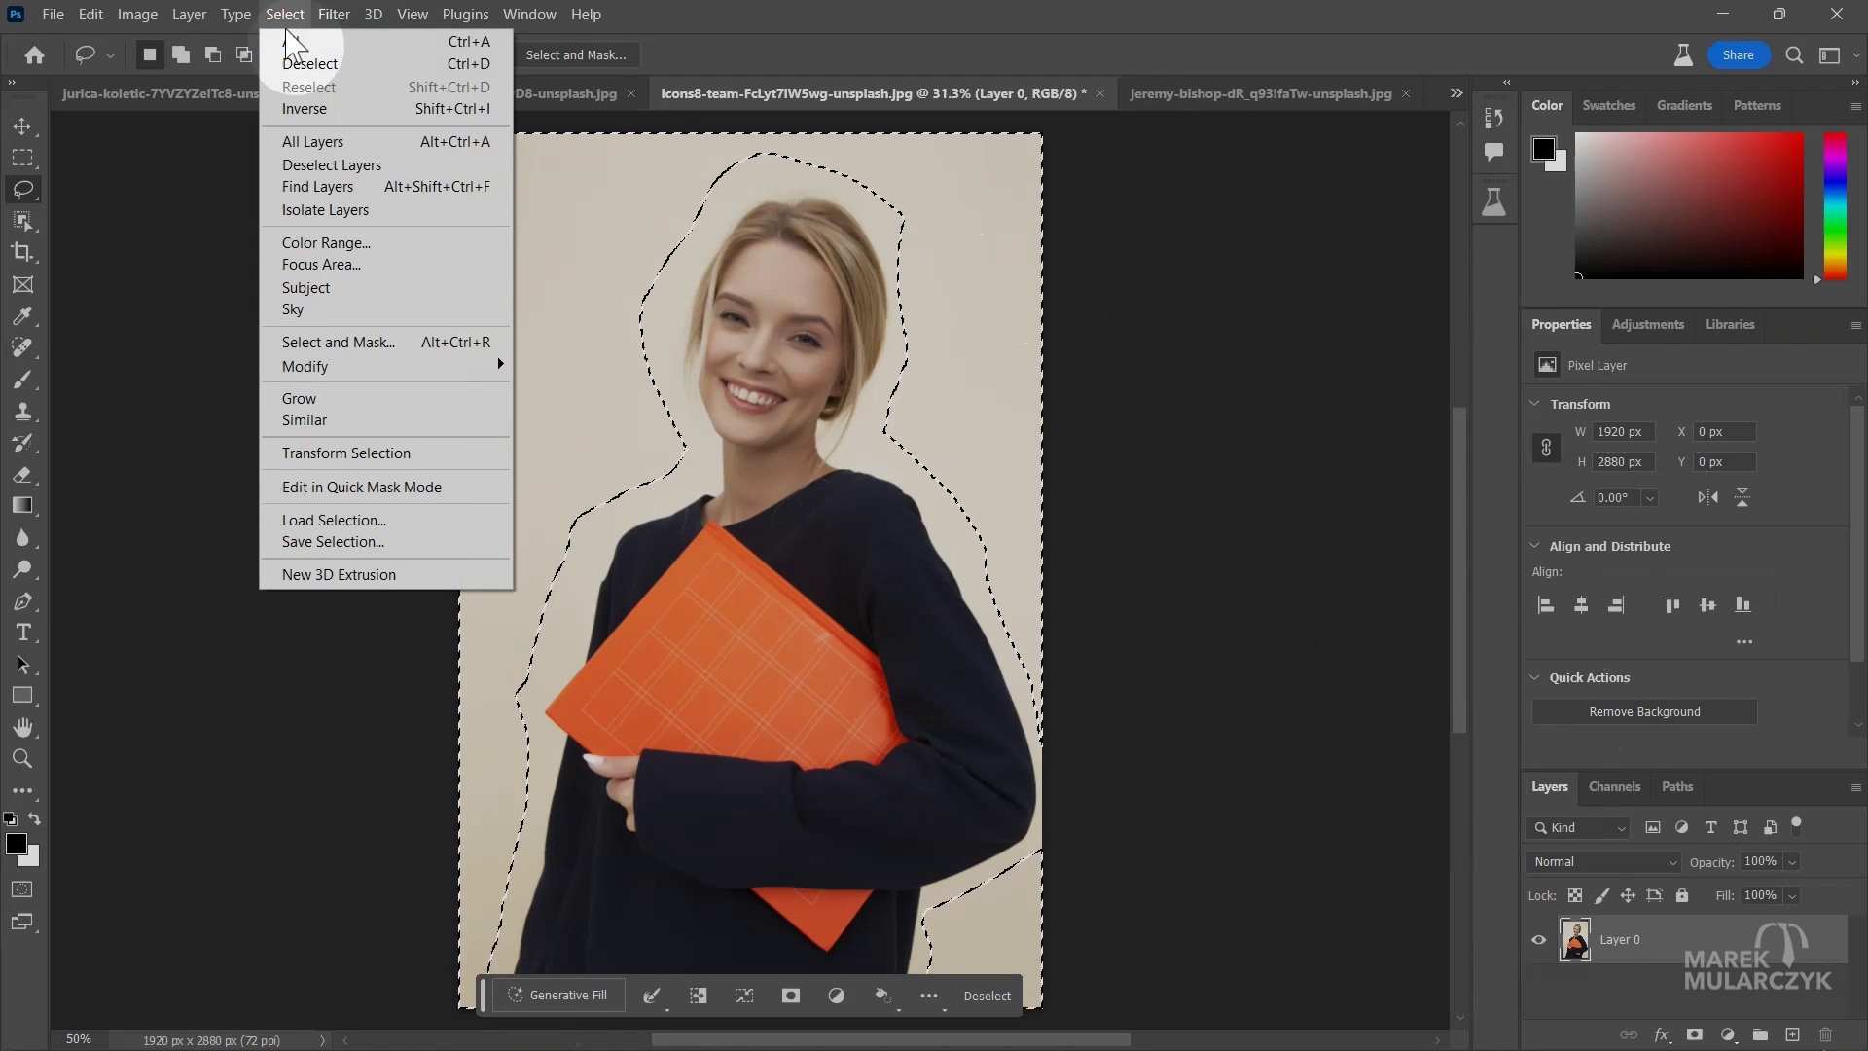
mouse_move(475, 368)
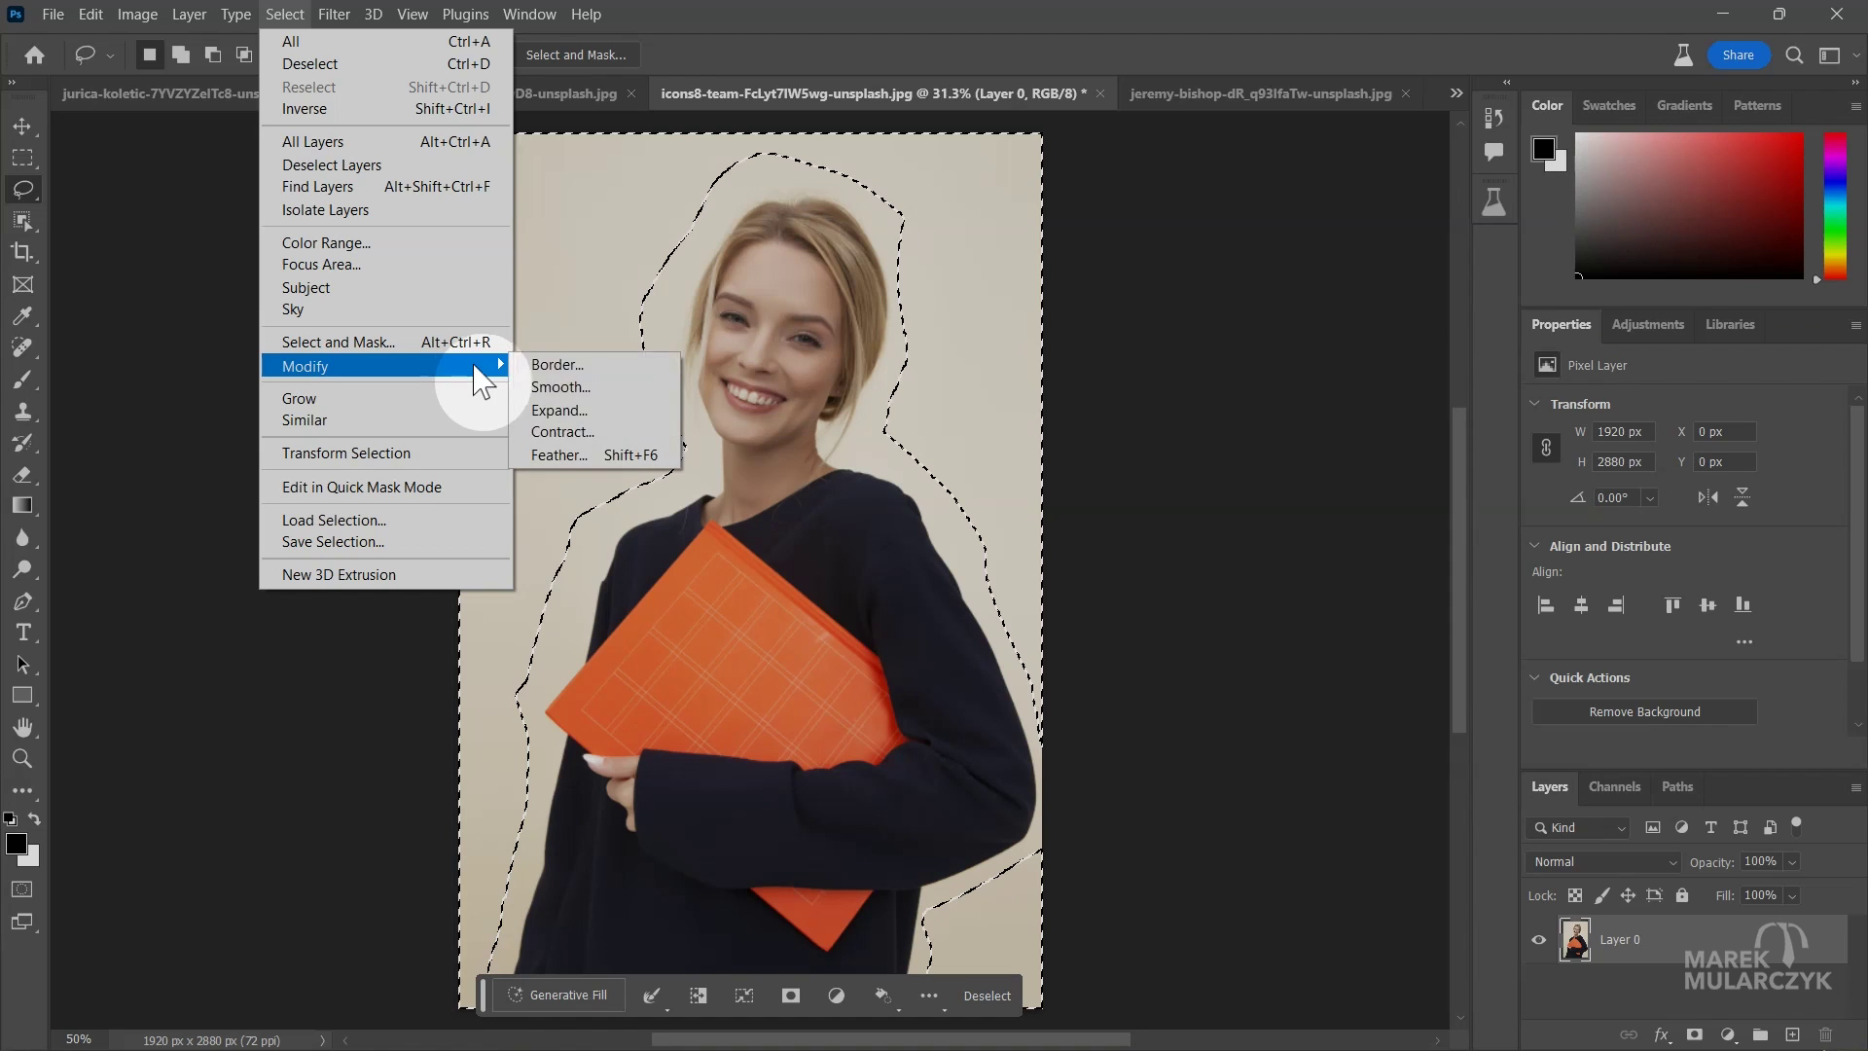
left_click(574, 410)
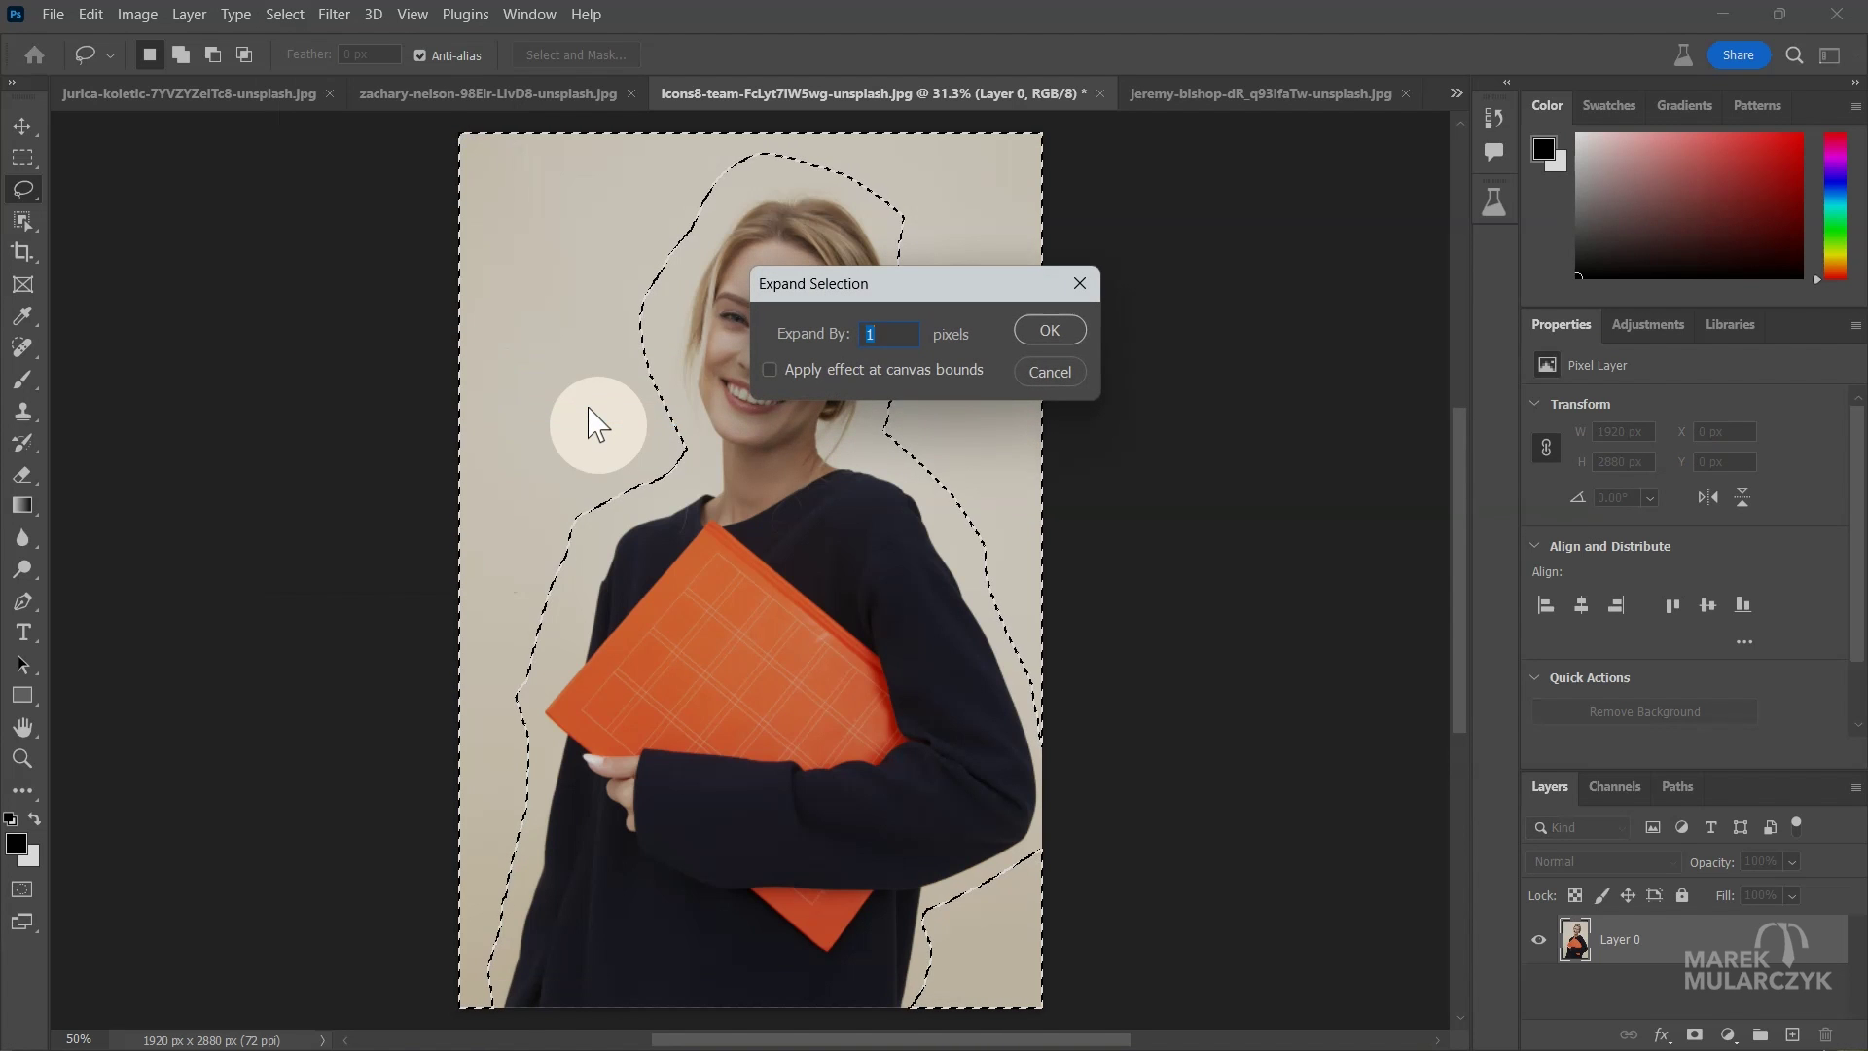
type("20")
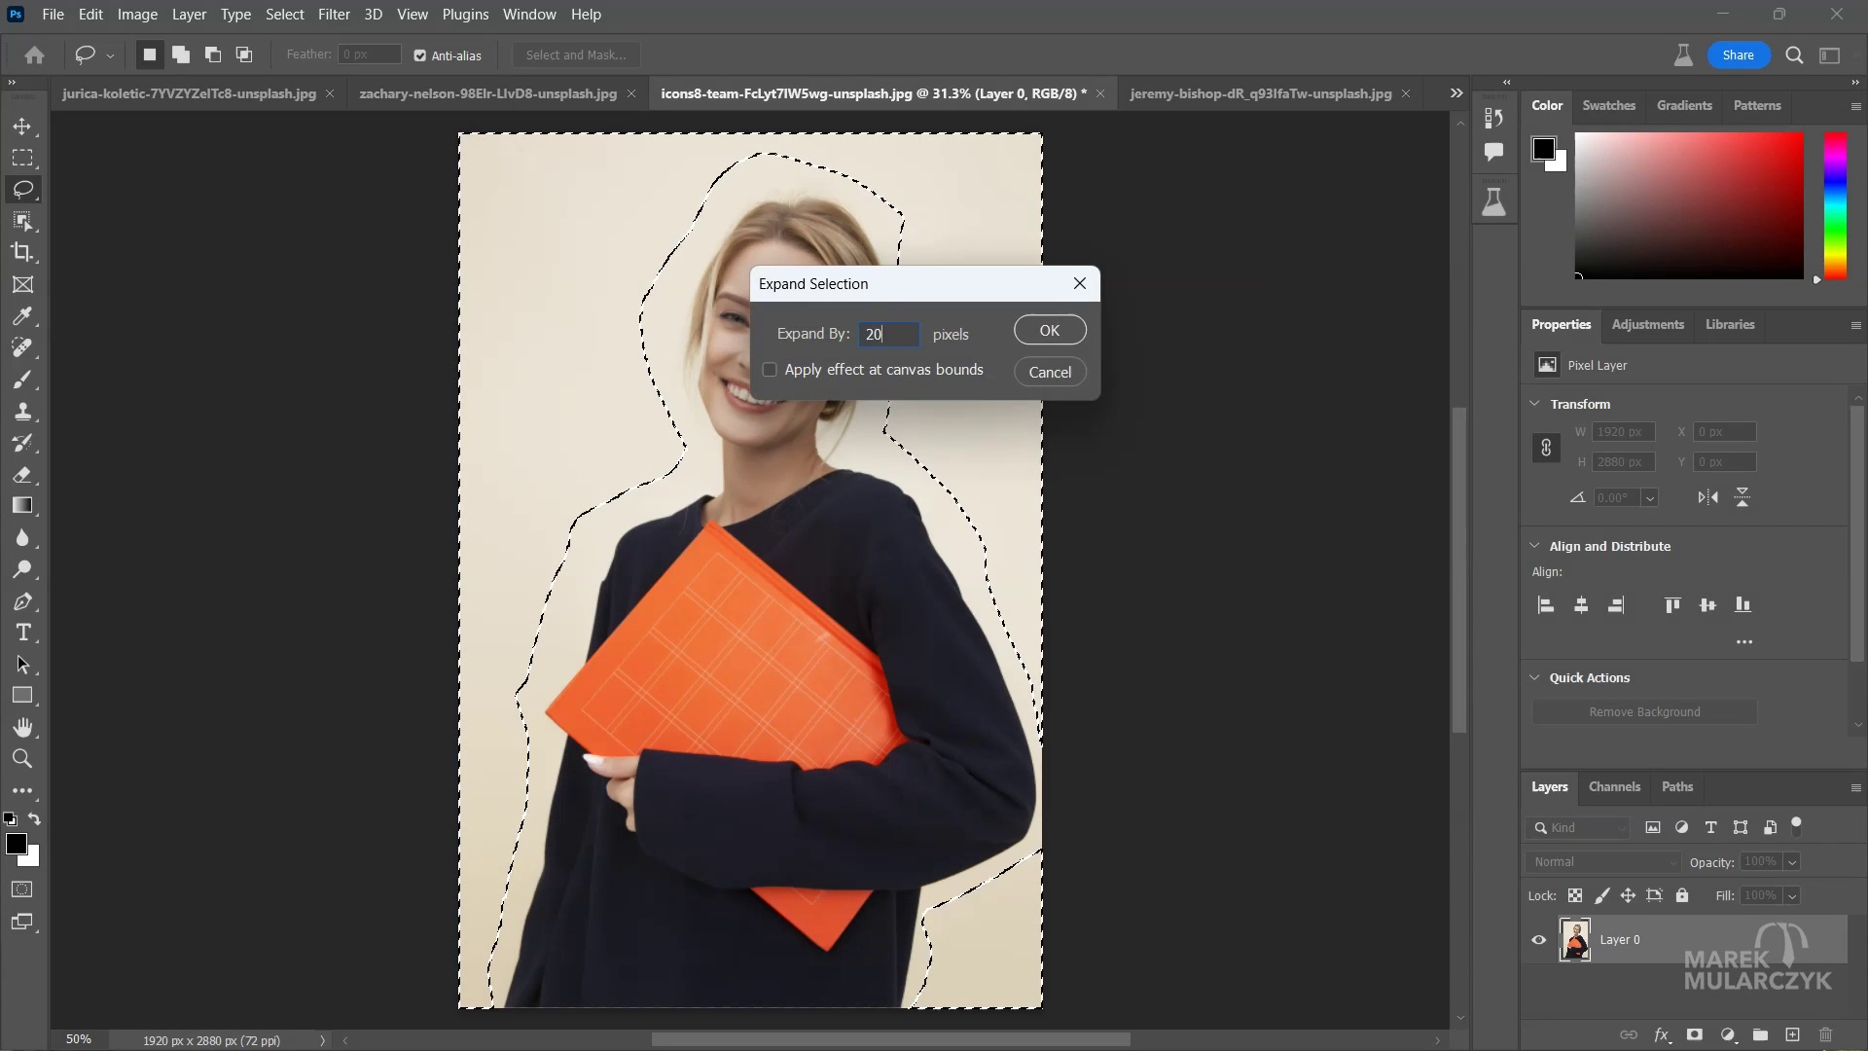
key("Return")
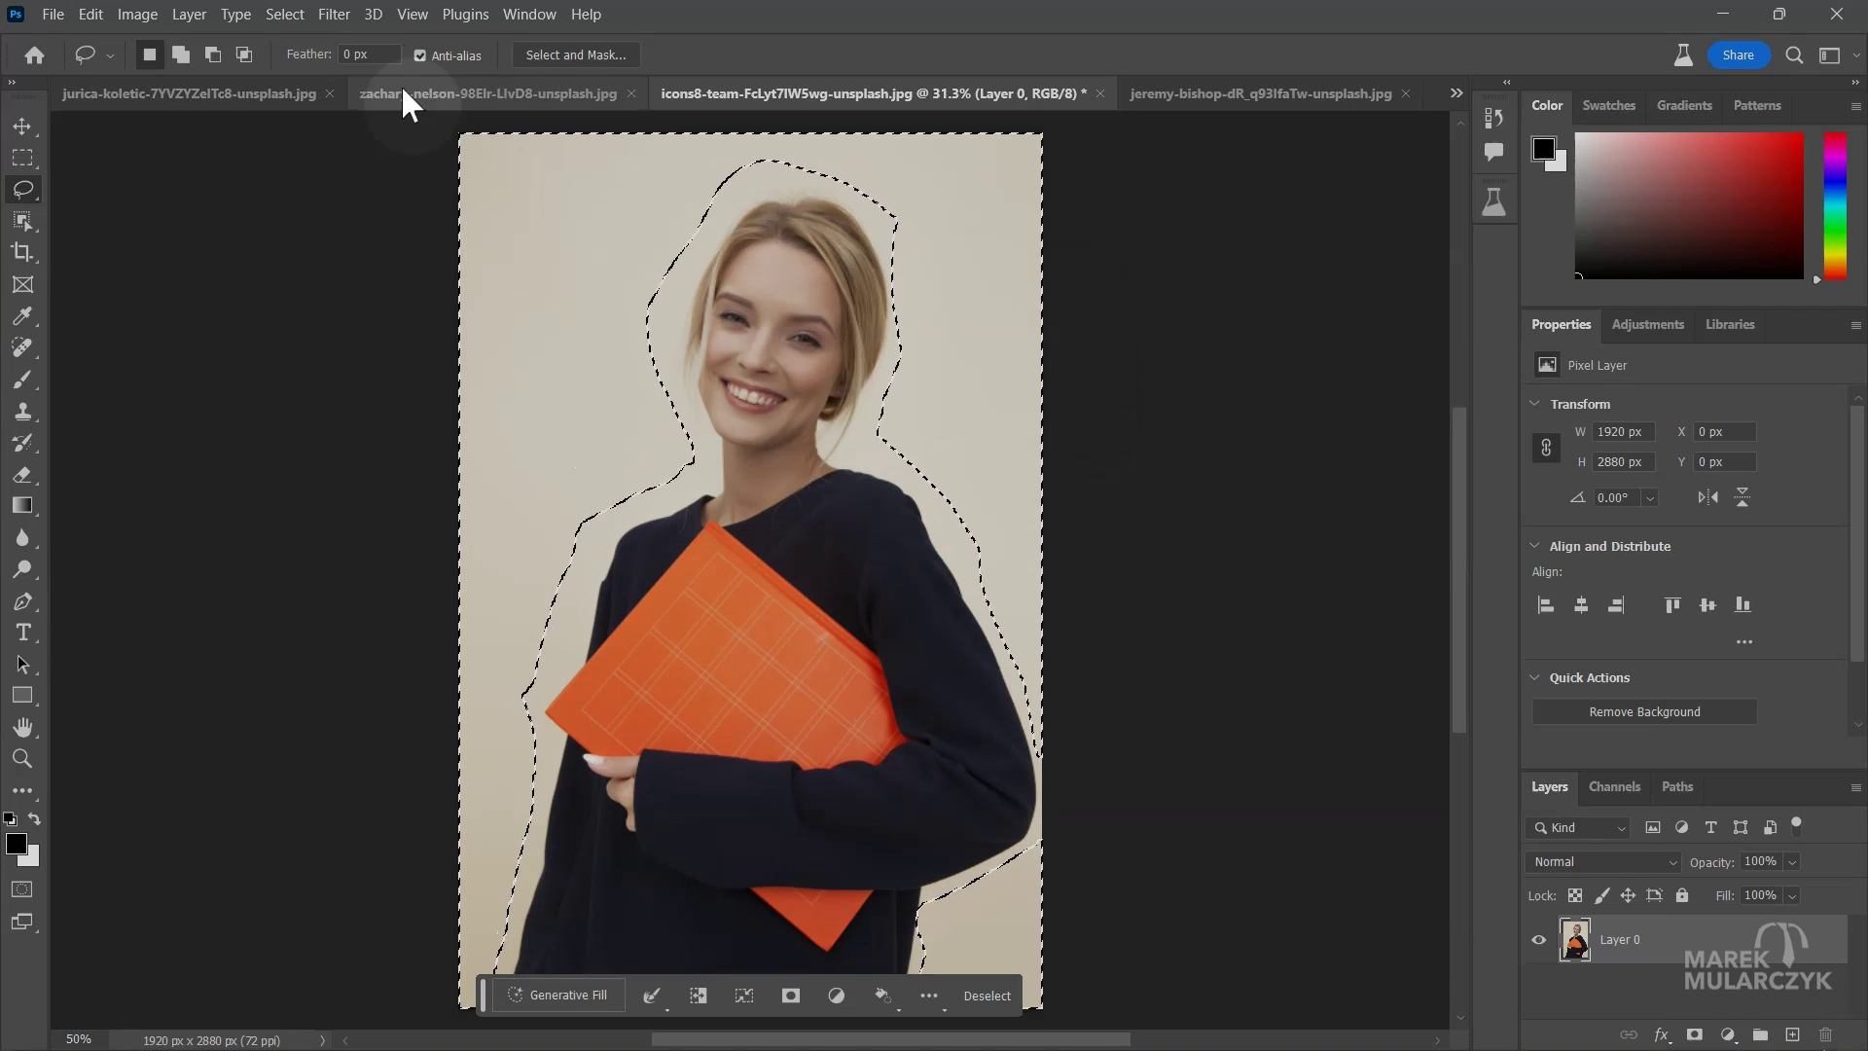
left_click(285, 13)
left_click(446, 345)
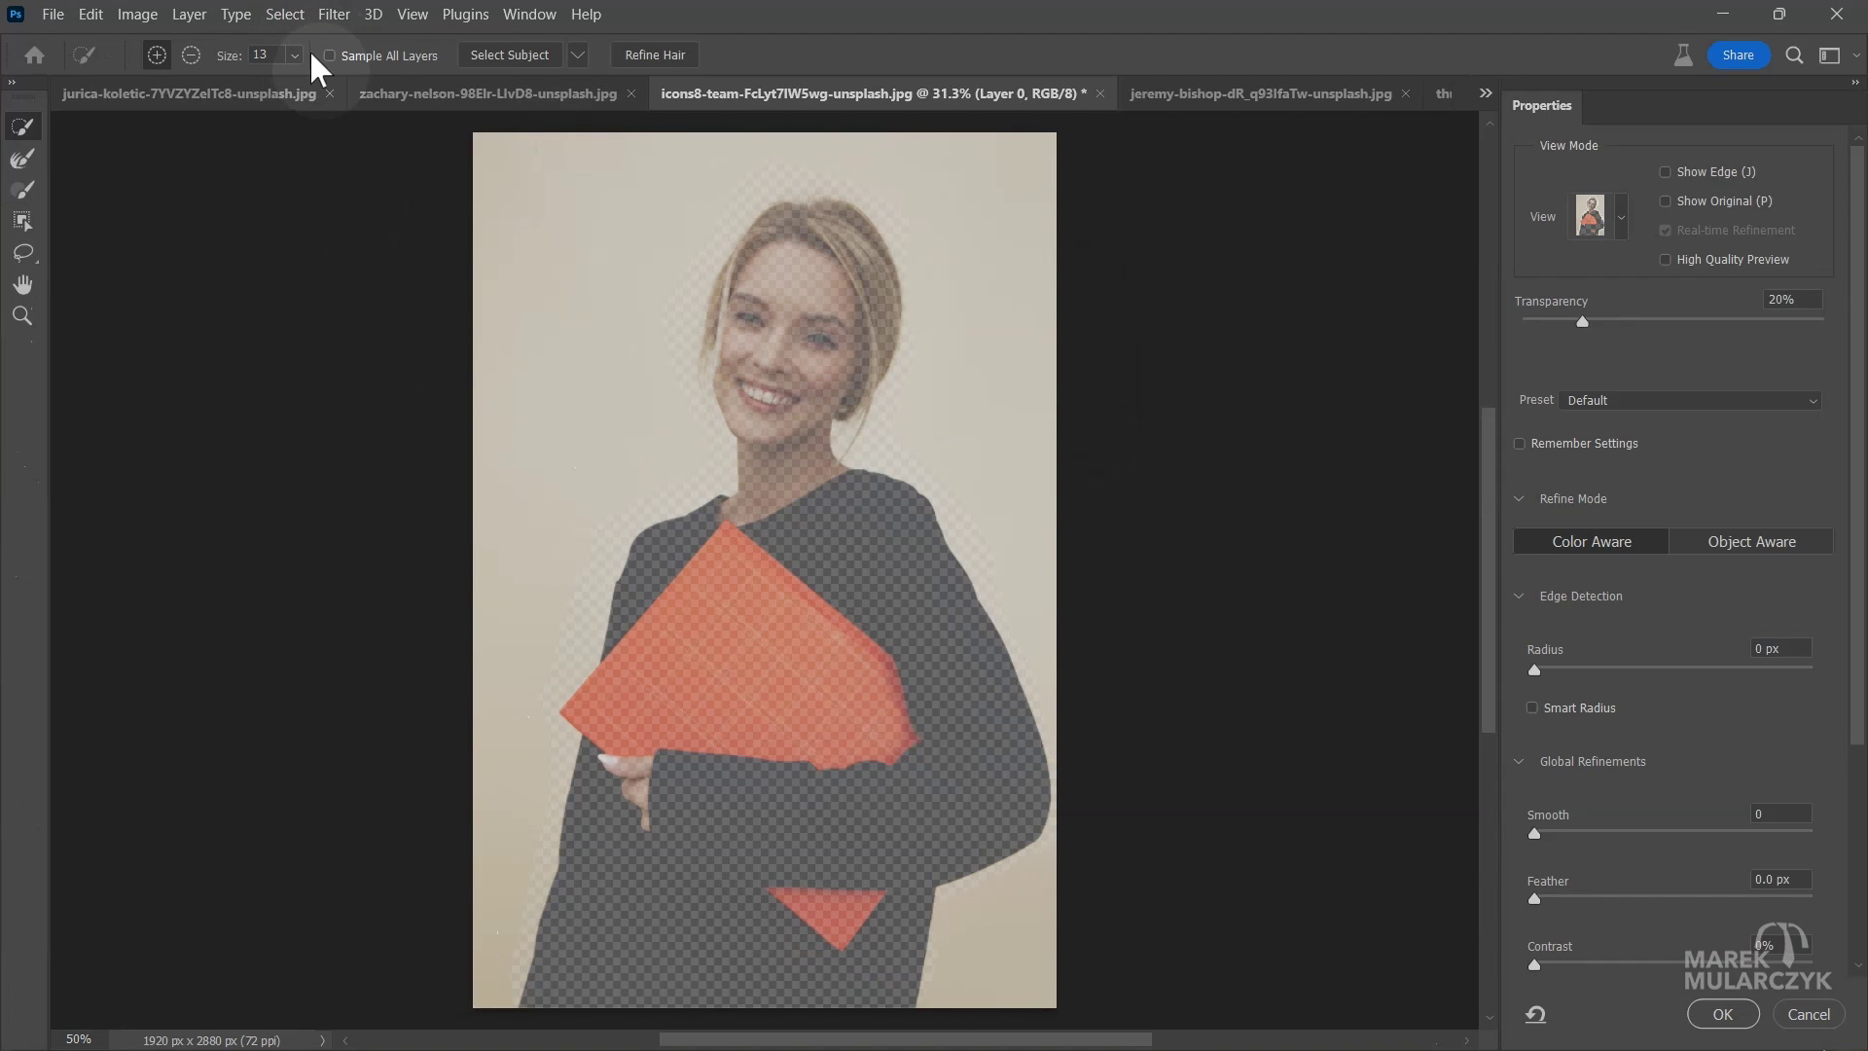
key("Escape")
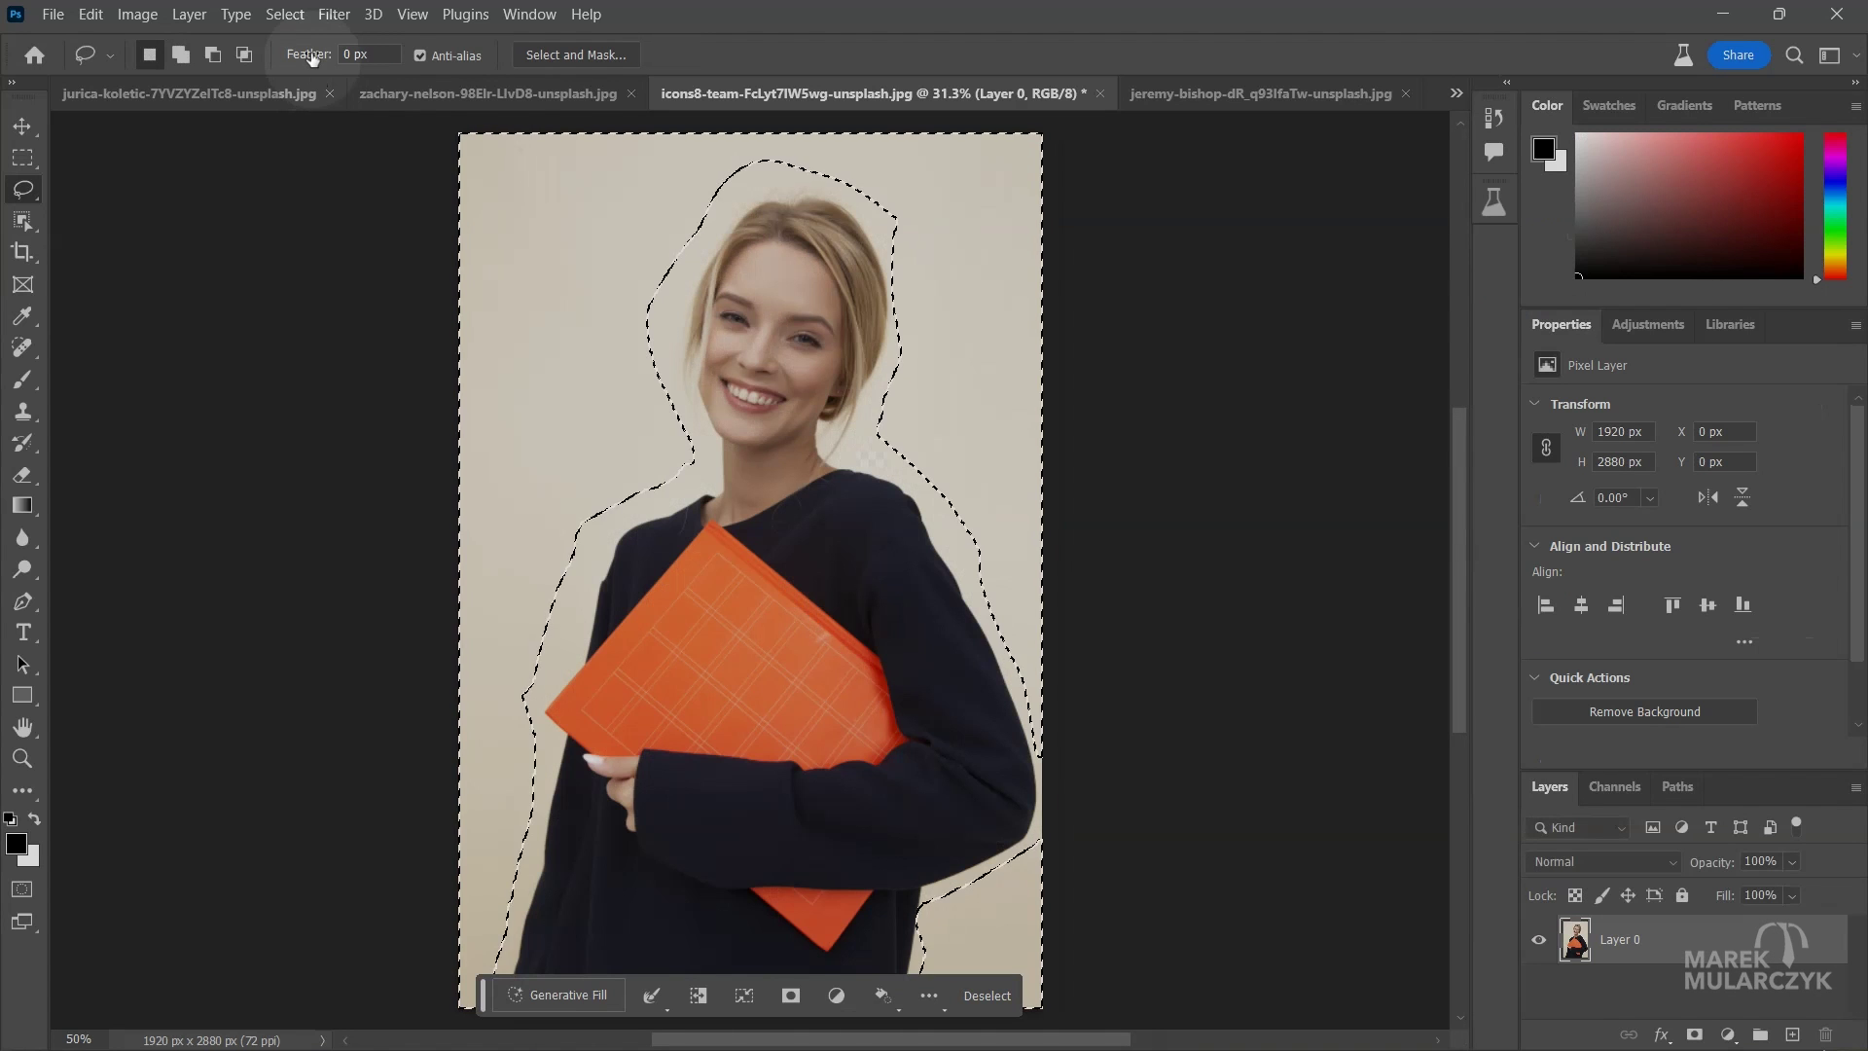
Step: Expand the background selection by another 30 pixels so it sits closer to the woman's outline
left_click(280, 13)
mouse_move(491, 367)
left_click(617, 425)
type("30")
key("Return")
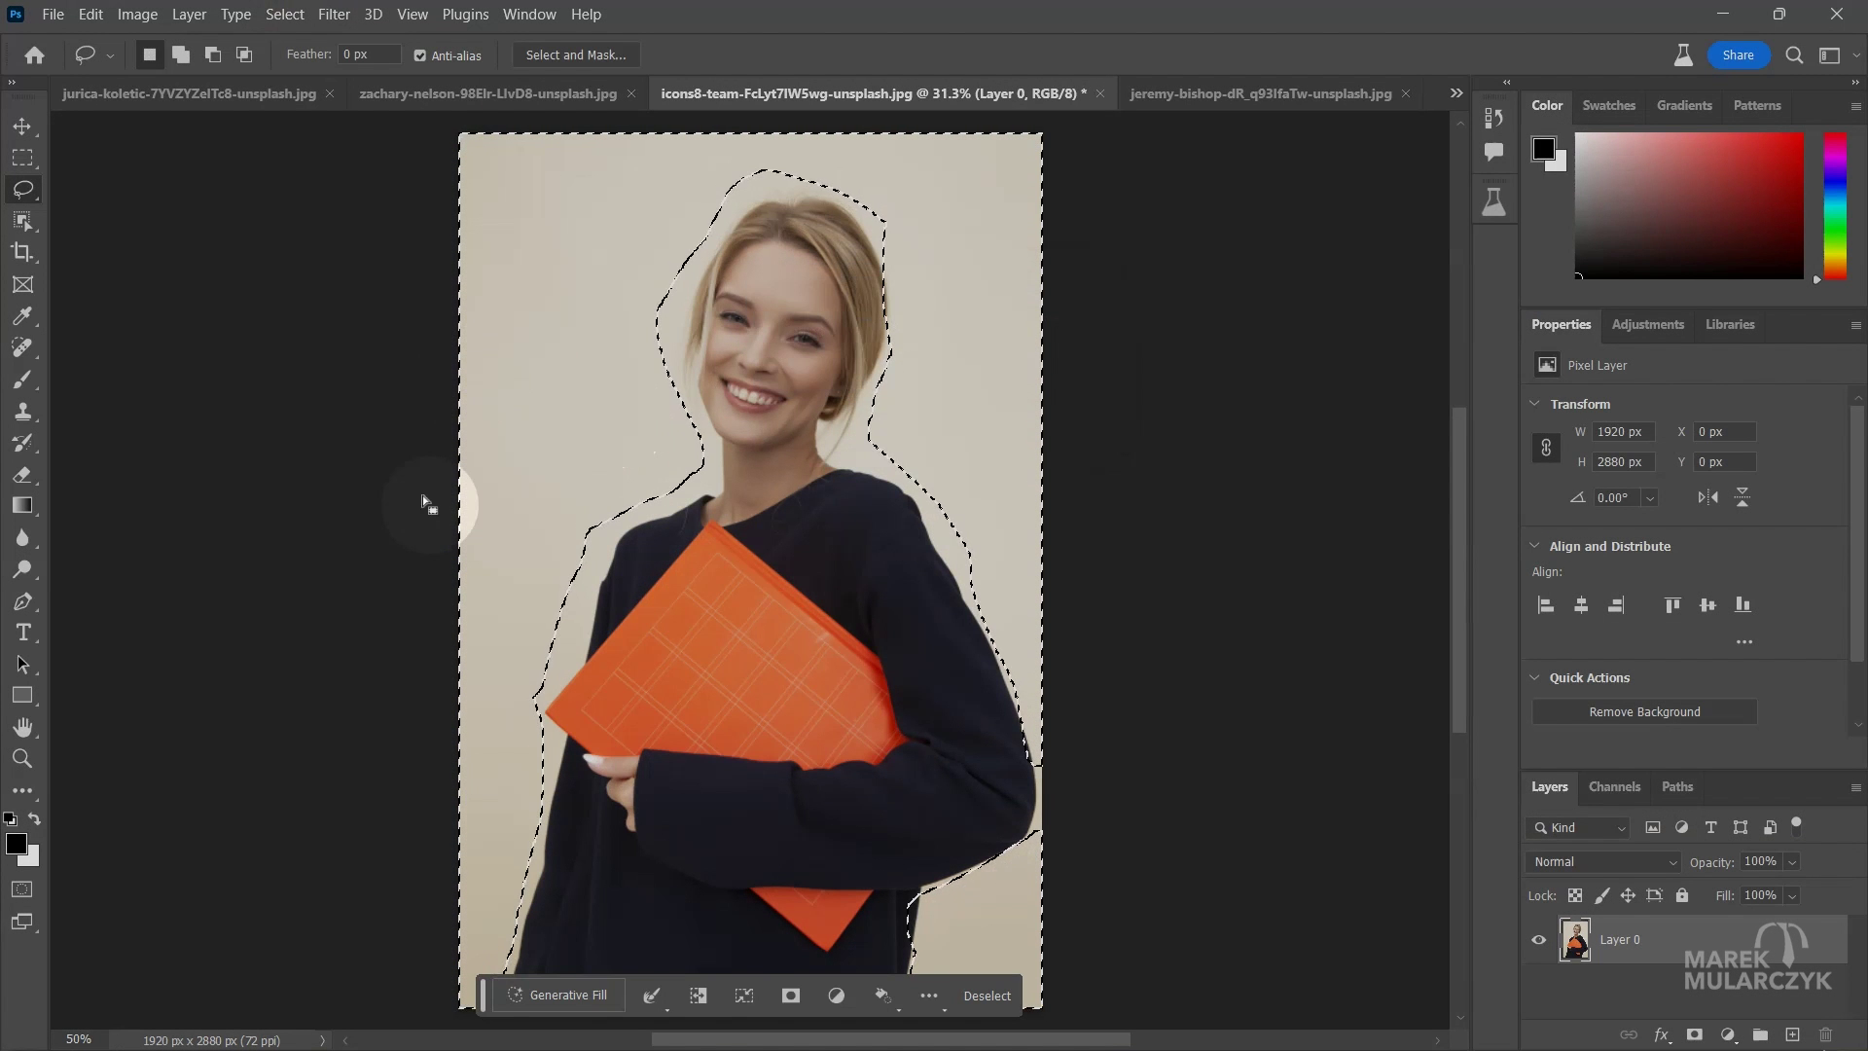
Step: Generative Fill the expanded background selection around the woman with the prompt "street"
left_click(564, 1008)
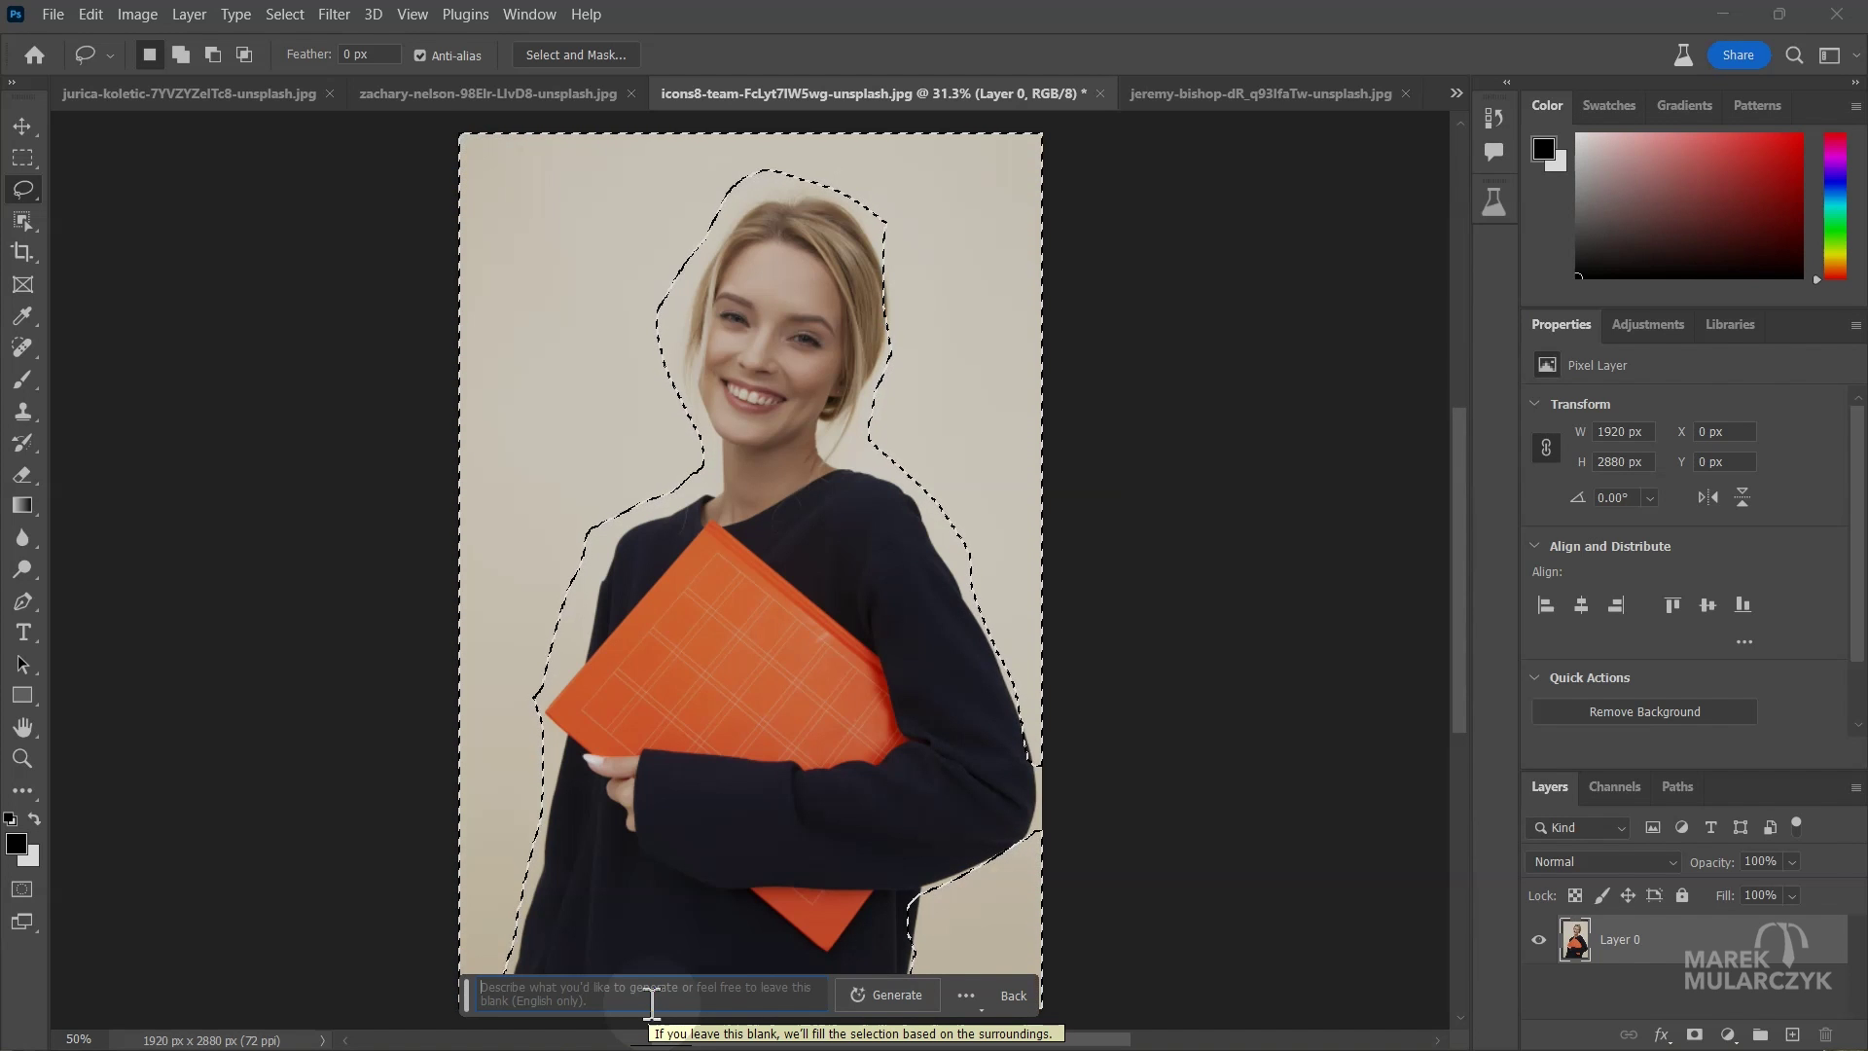
type("street")
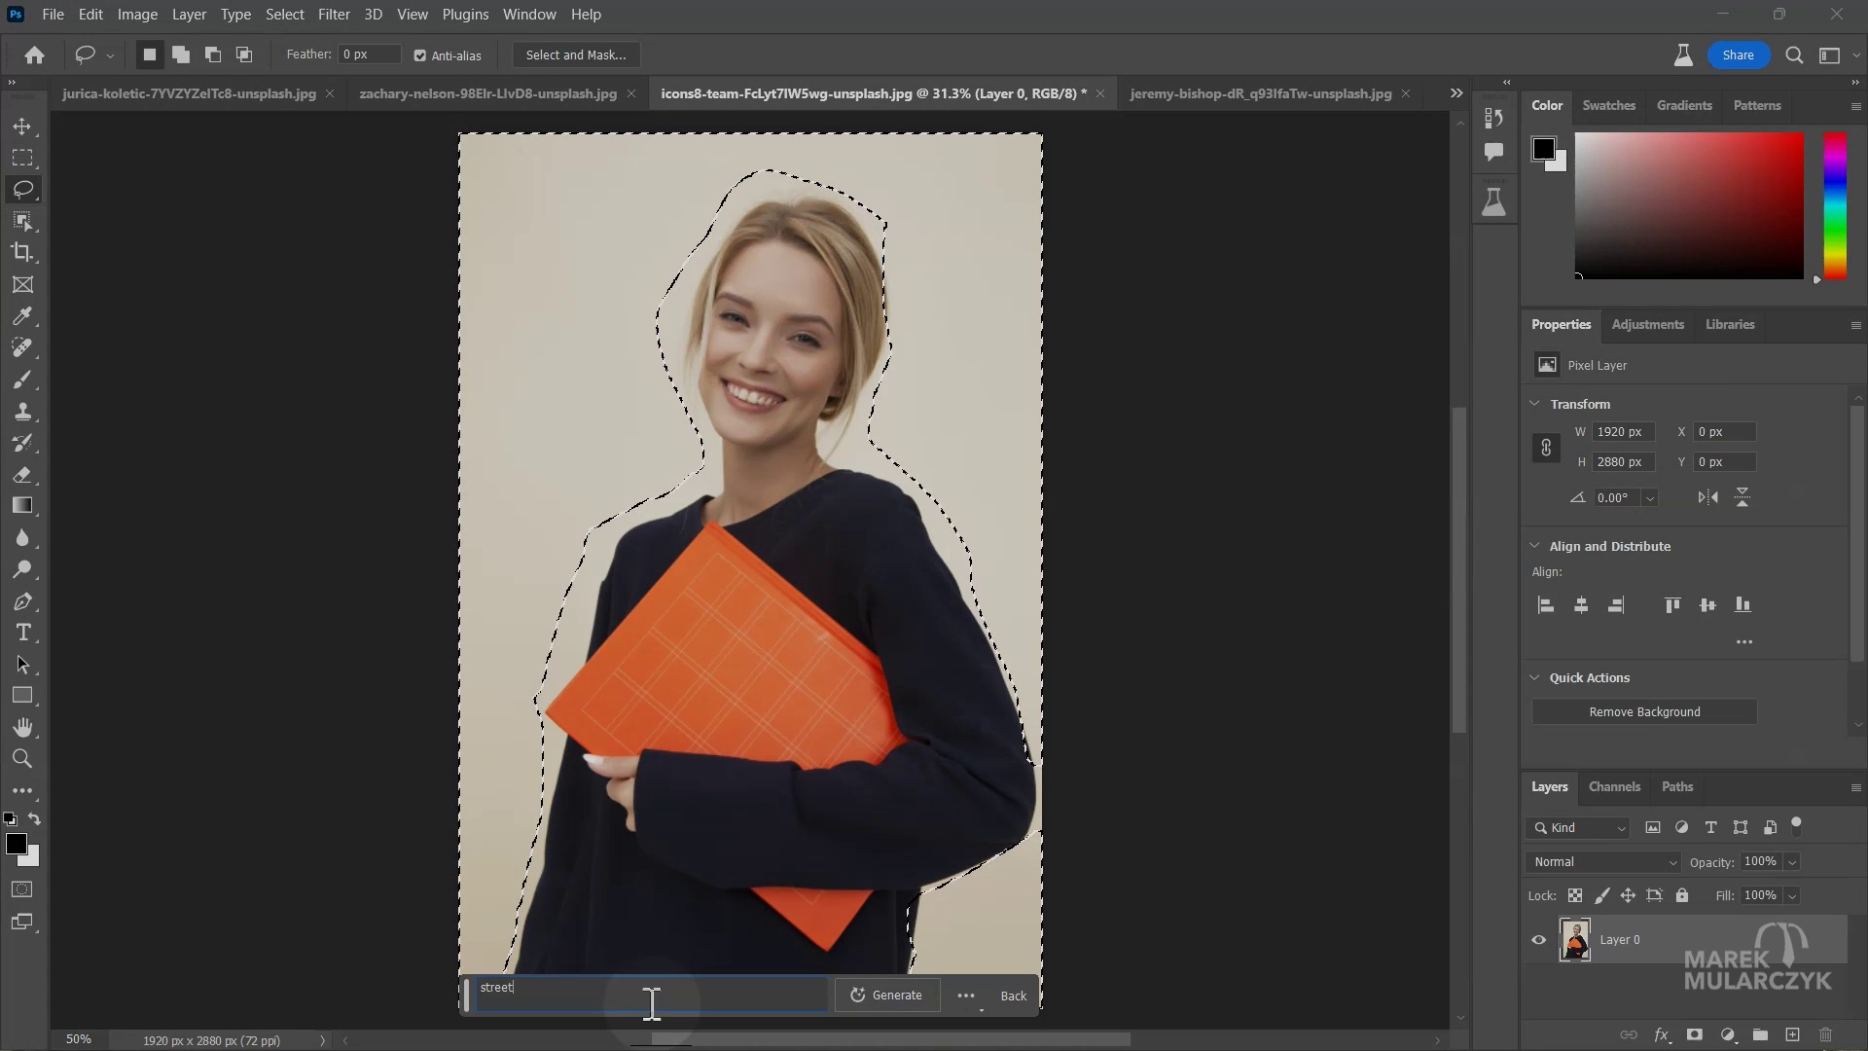
key("Return")
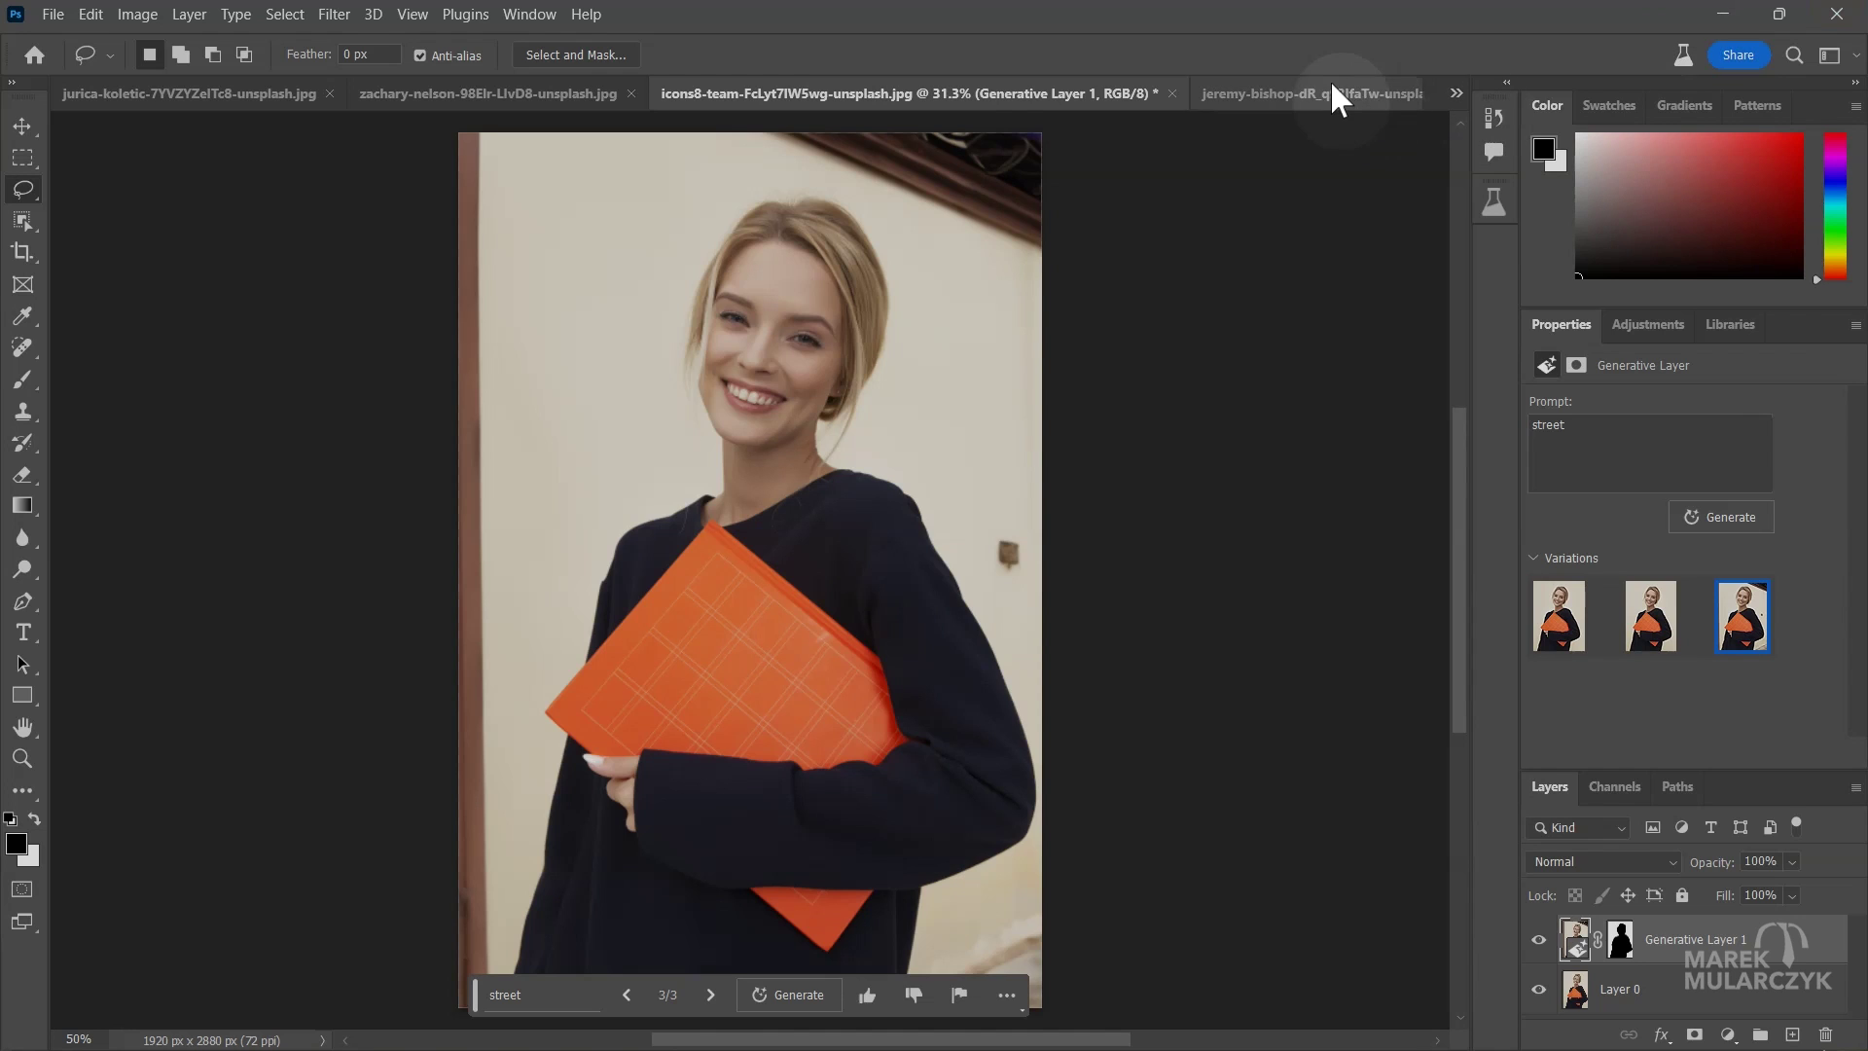
Step: In the mountain landscape photo, lasso the whole yellow grass field in the foreground up to the foot of the hills
left_click(1335, 94)
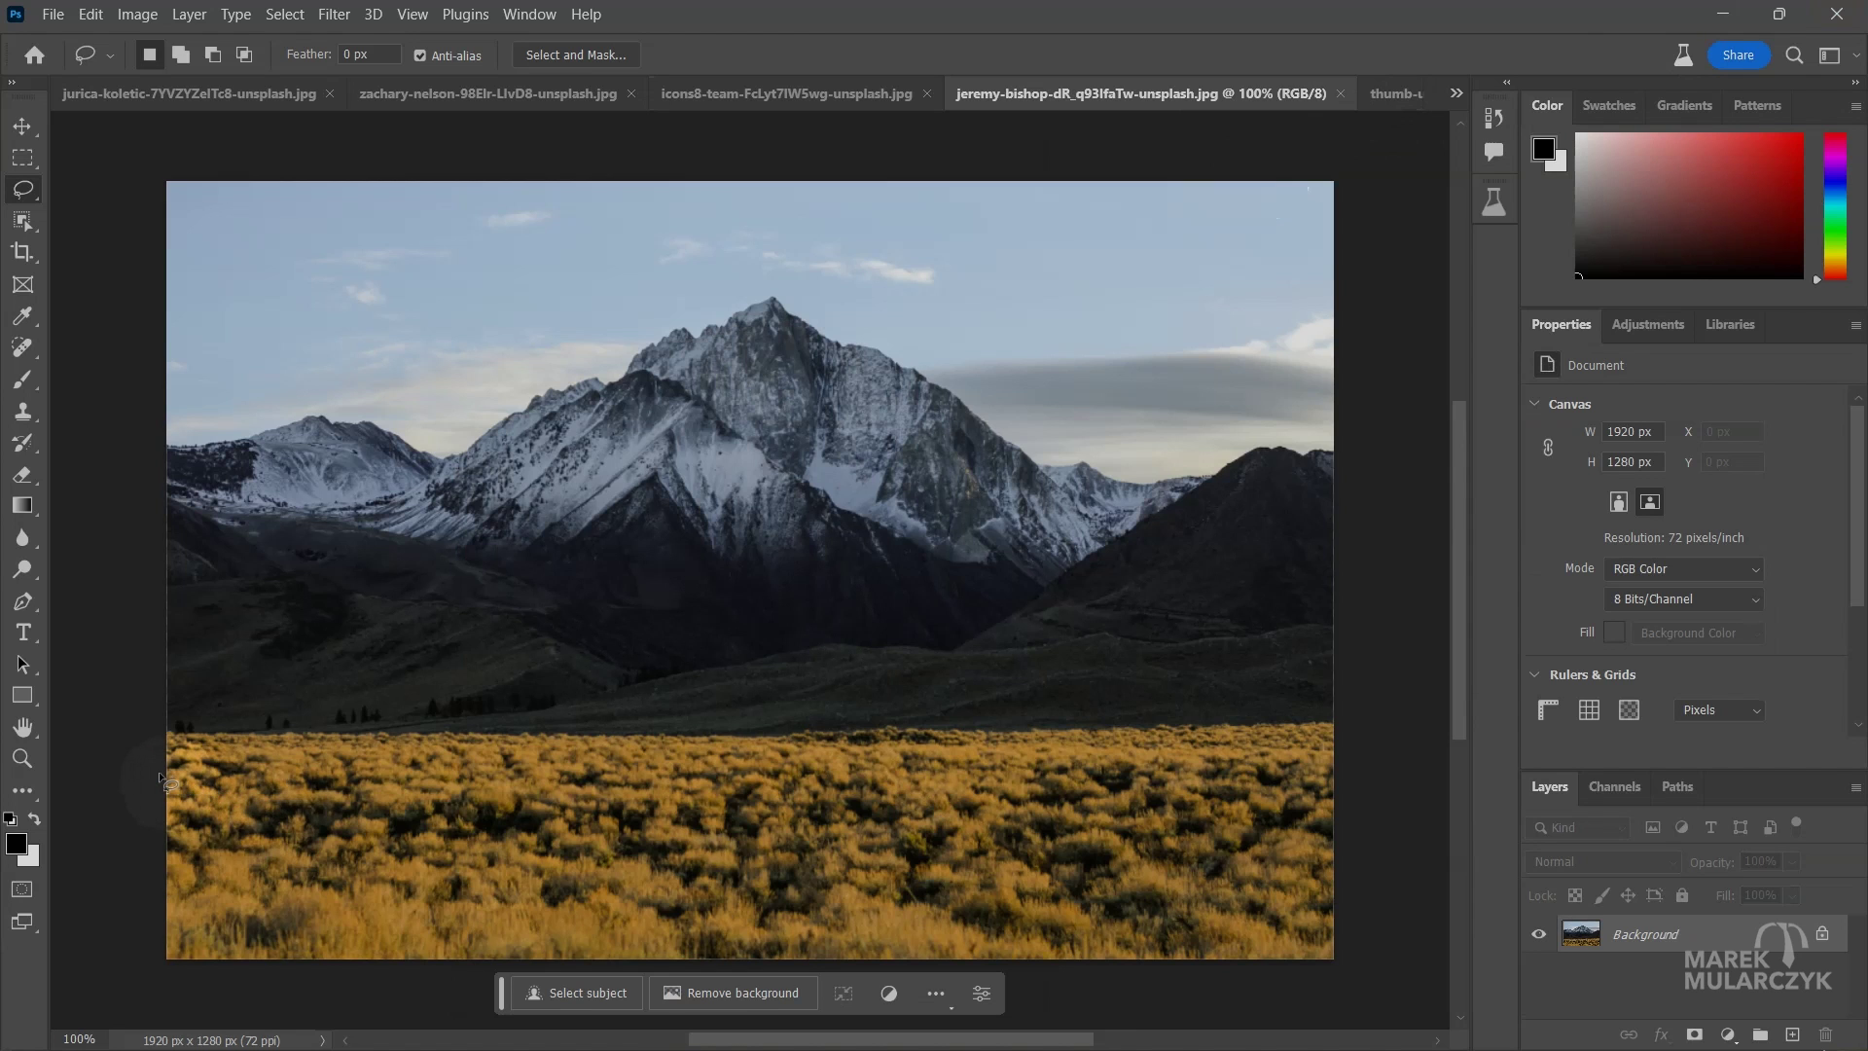
mouse_move(169, 731)
left_mouse_down()
mouse_move(459, 722)
mouse_move(688, 748)
mouse_move(1367, 704)
mouse_move(1391, 842)
mouse_move(1325, 1022)
mouse_move(131, 984)
mouse_move(162, 737)
left_mouse_up()
Step: Generative Fill the selected grass field with the prompt "mountain lake" and show the second variation
left_click(565, 995)
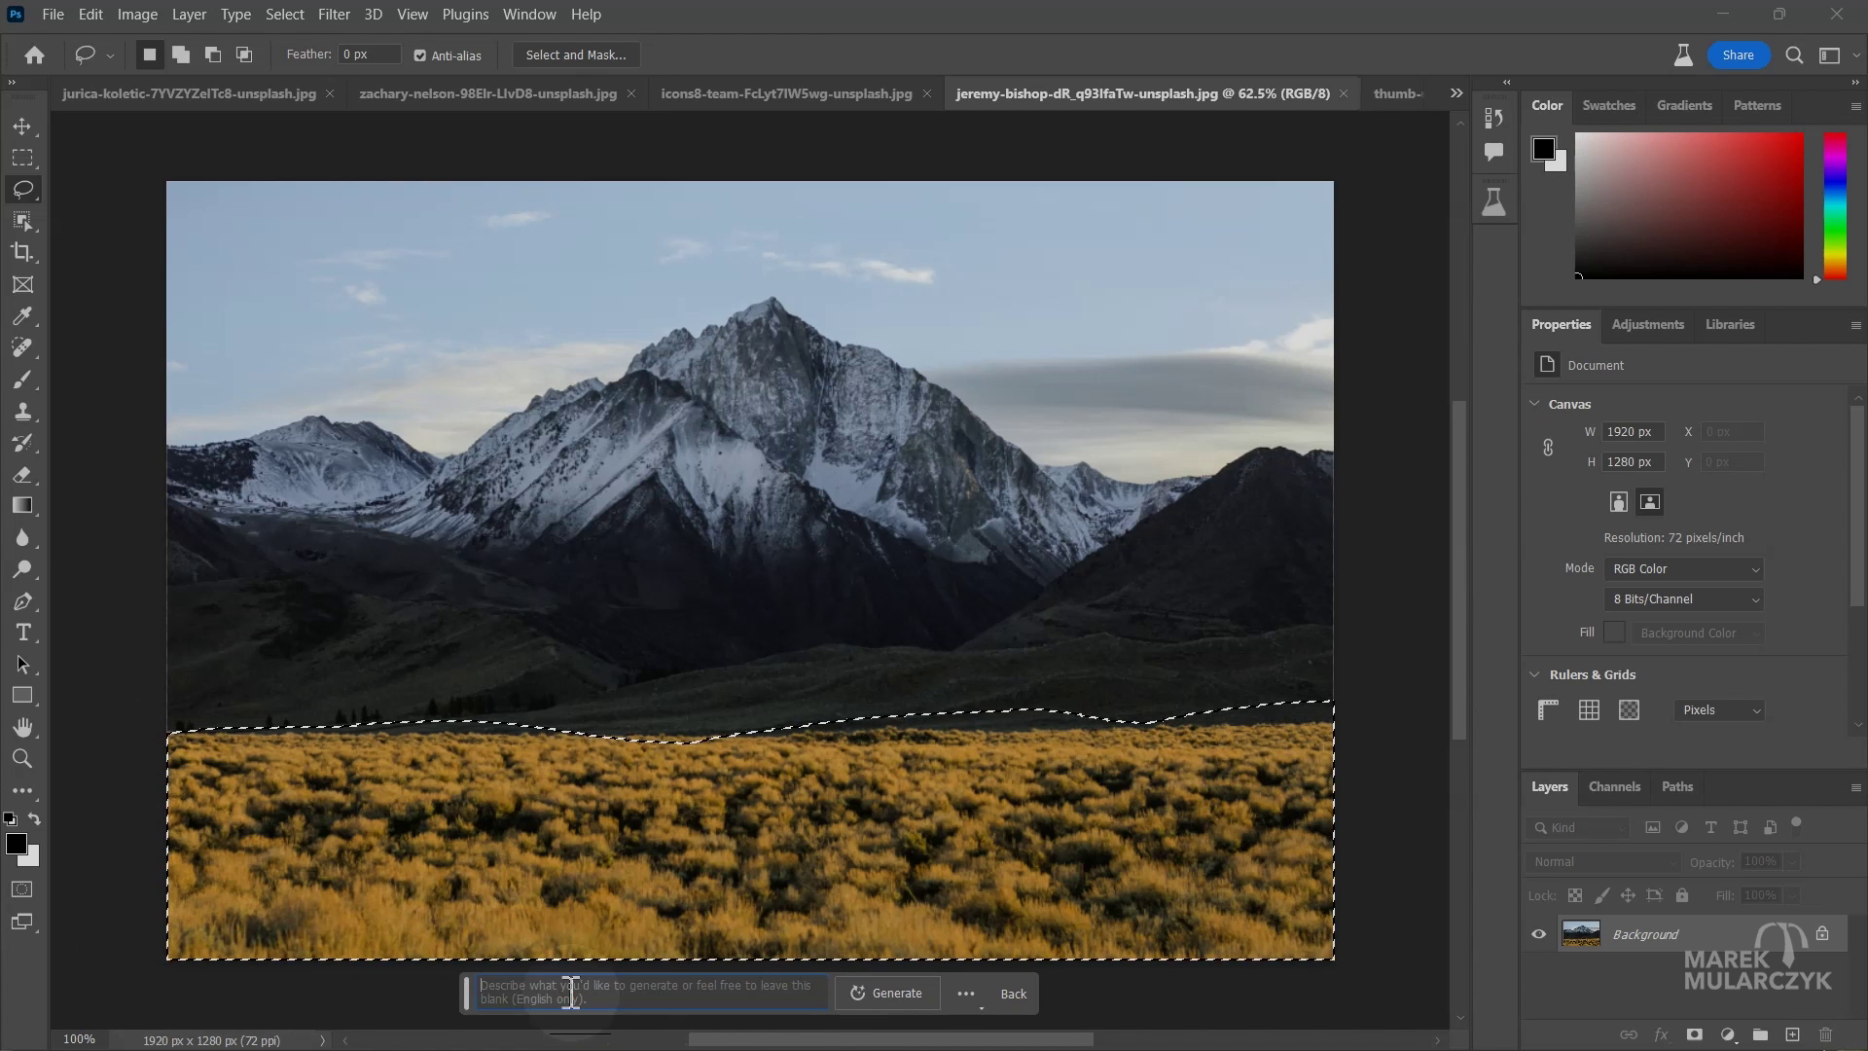
type("lake")
key("BackSpace")
key("BackSpace")
key("BackSpace")
key("BackSpace")
type("mountains")
key("Return")
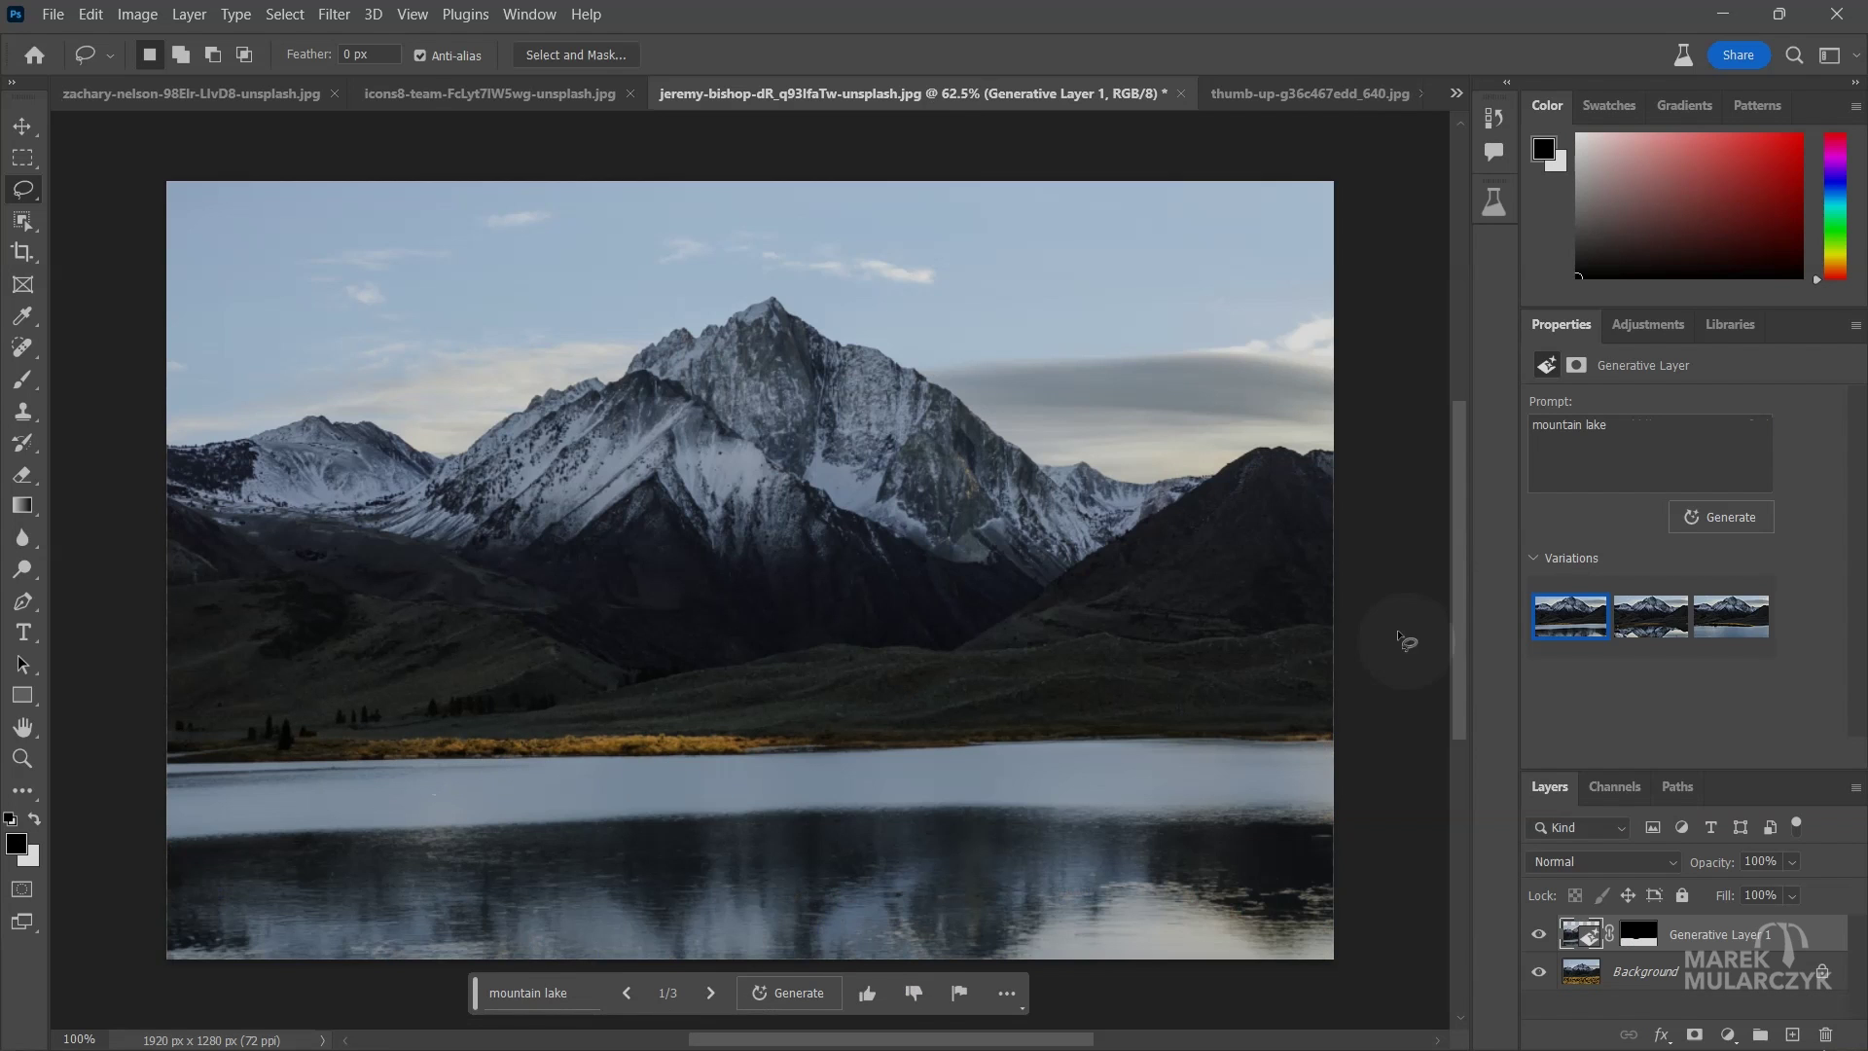
left_click(1650, 619)
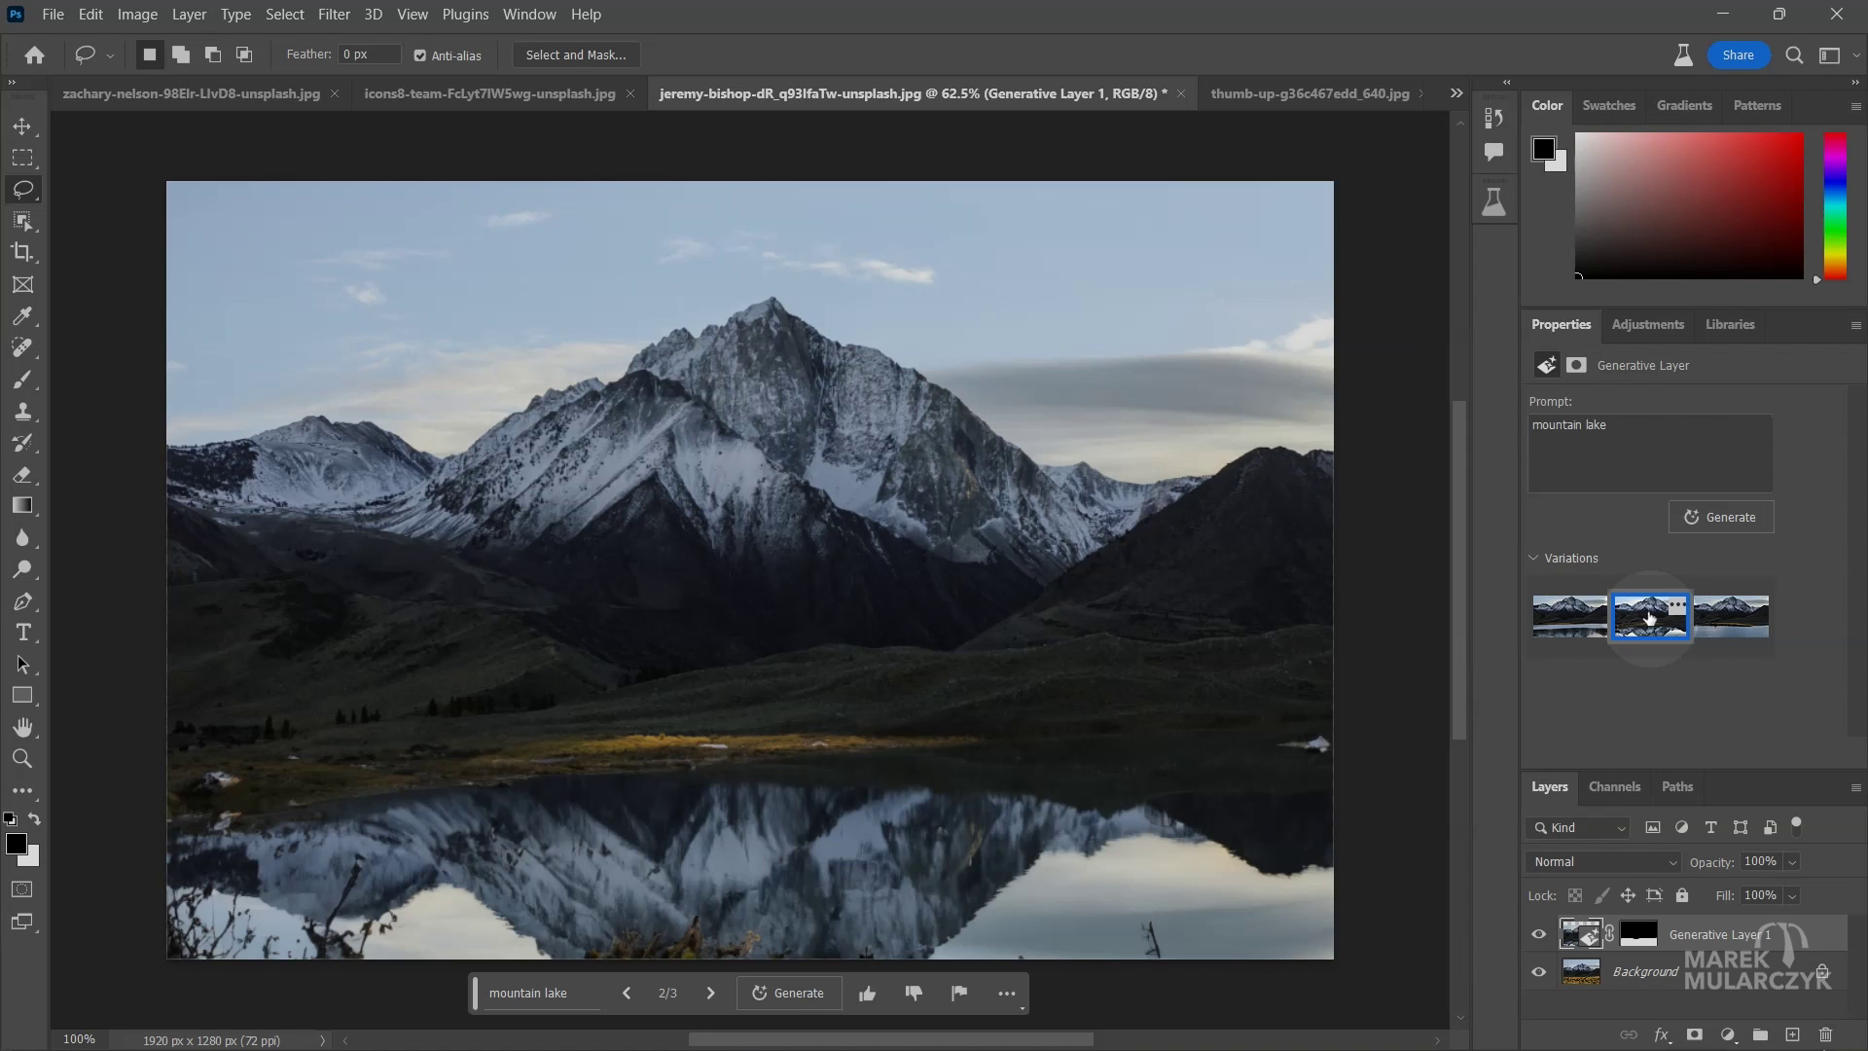
Step: Compare the third mountain lake variation with the second one and leave the second showing
left_click(1721, 628)
left_click(1652, 623)
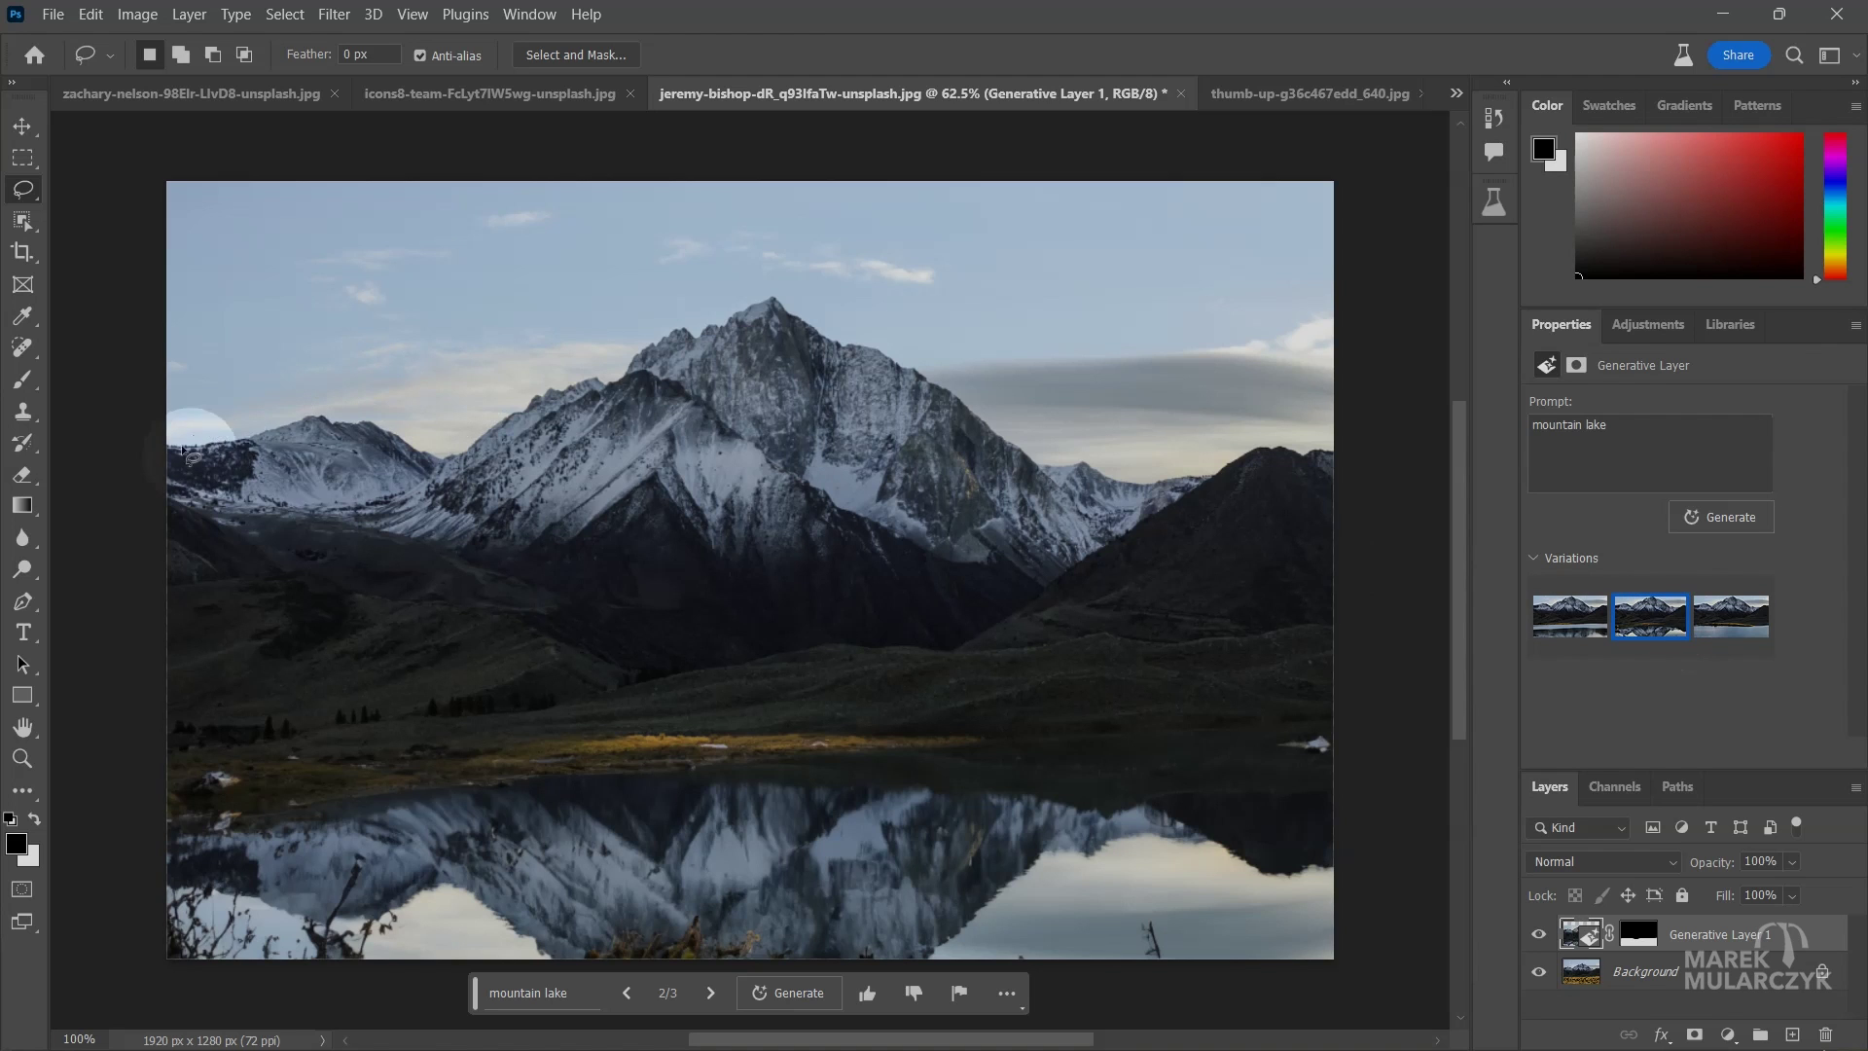
Step: Lasso the sky together with the upper part of the mountains and Generative Fill it with the prompt "night sky"
mouse_move(165, 463)
left_mouse_down()
mouse_move(598, 455)
mouse_move(757, 376)
mouse_move(1070, 508)
mouse_move(1372, 522)
mouse_move(1459, 226)
mouse_move(856, 144)
mouse_move(394, 180)
mouse_move(136, 153)
mouse_move(133, 464)
left_mouse_up()
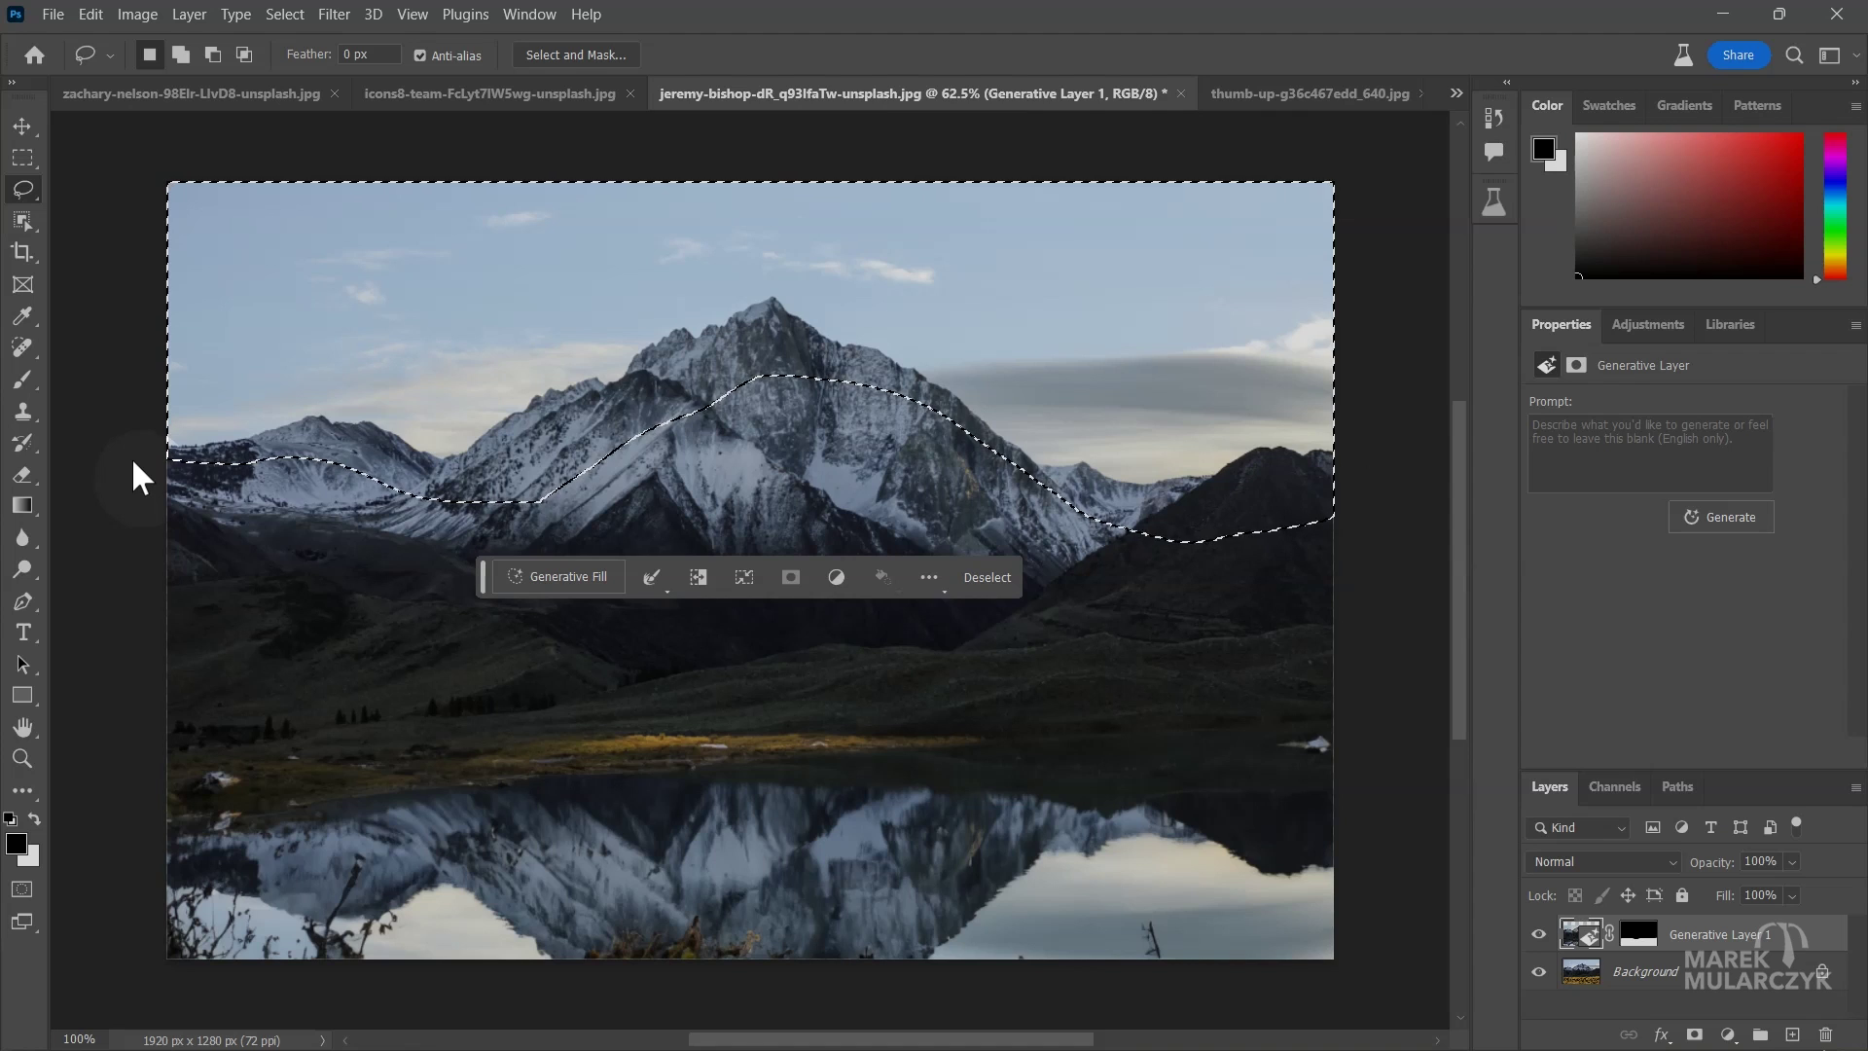
left_click(570, 580)
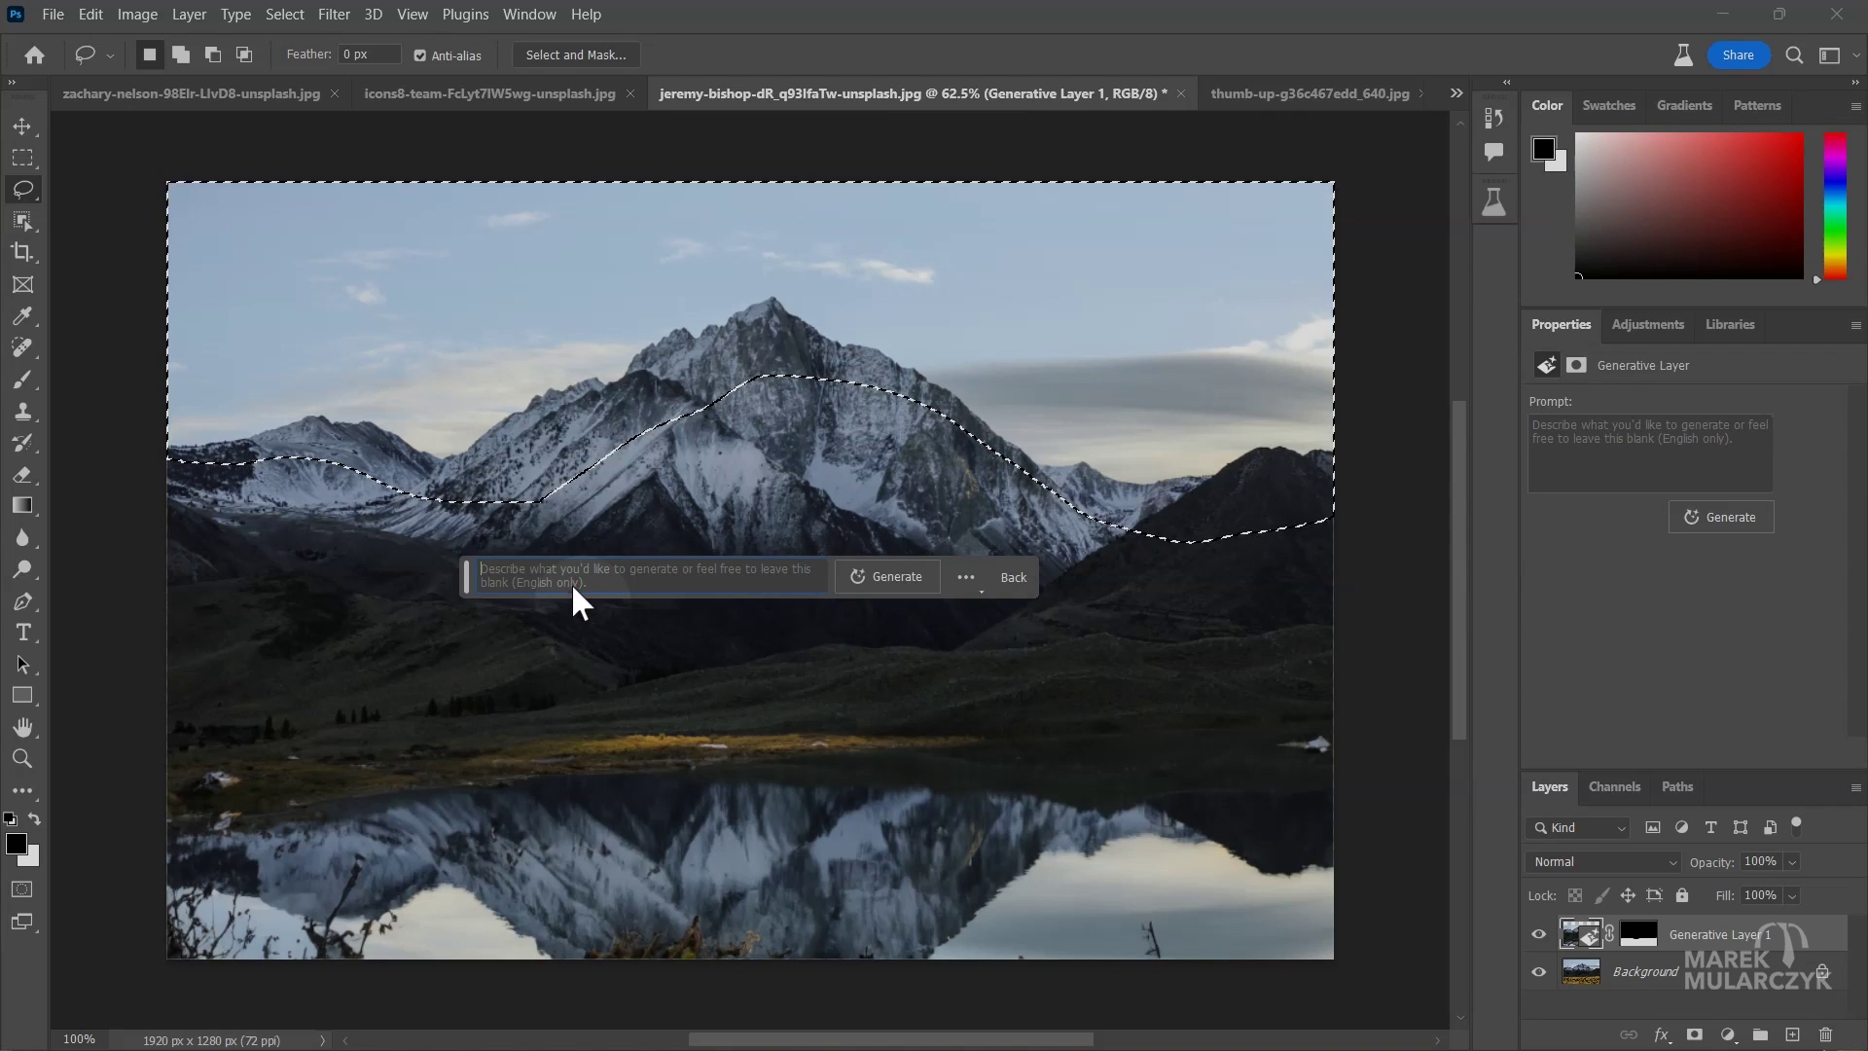
left_click(574, 583)
type("nig")
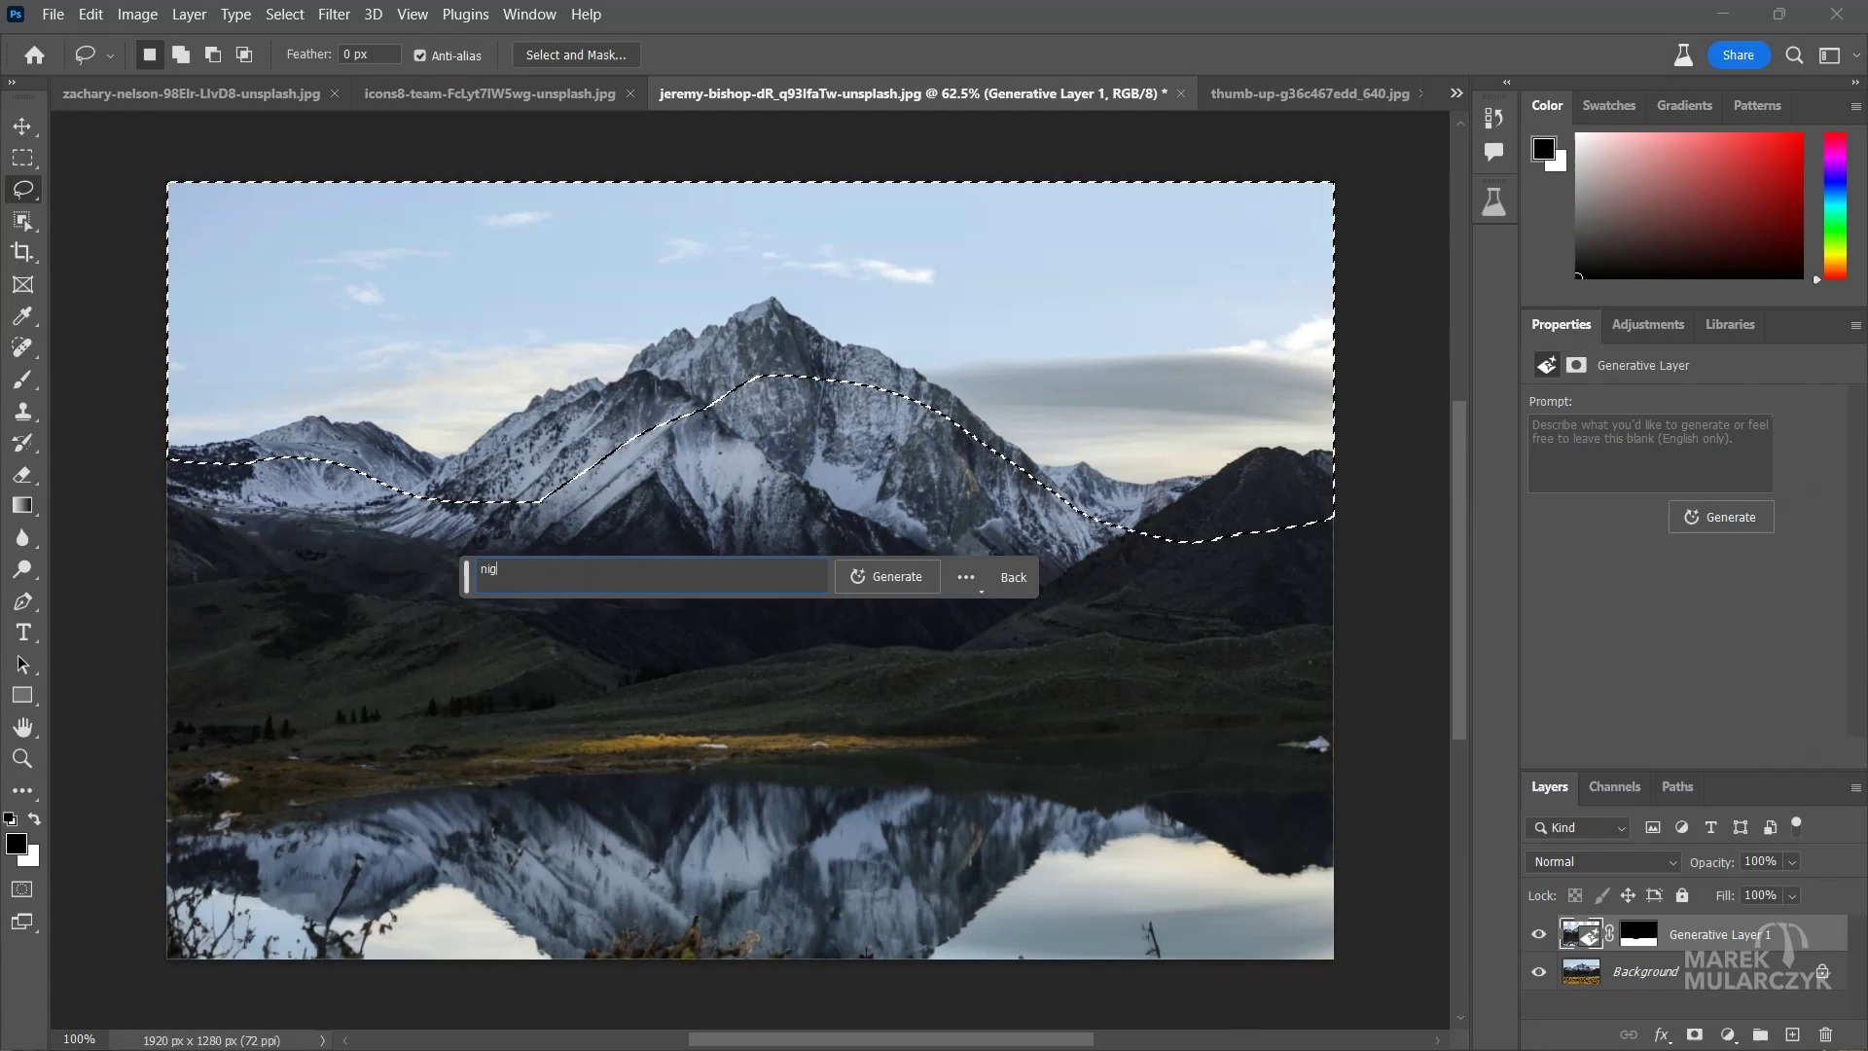
type("ht sky")
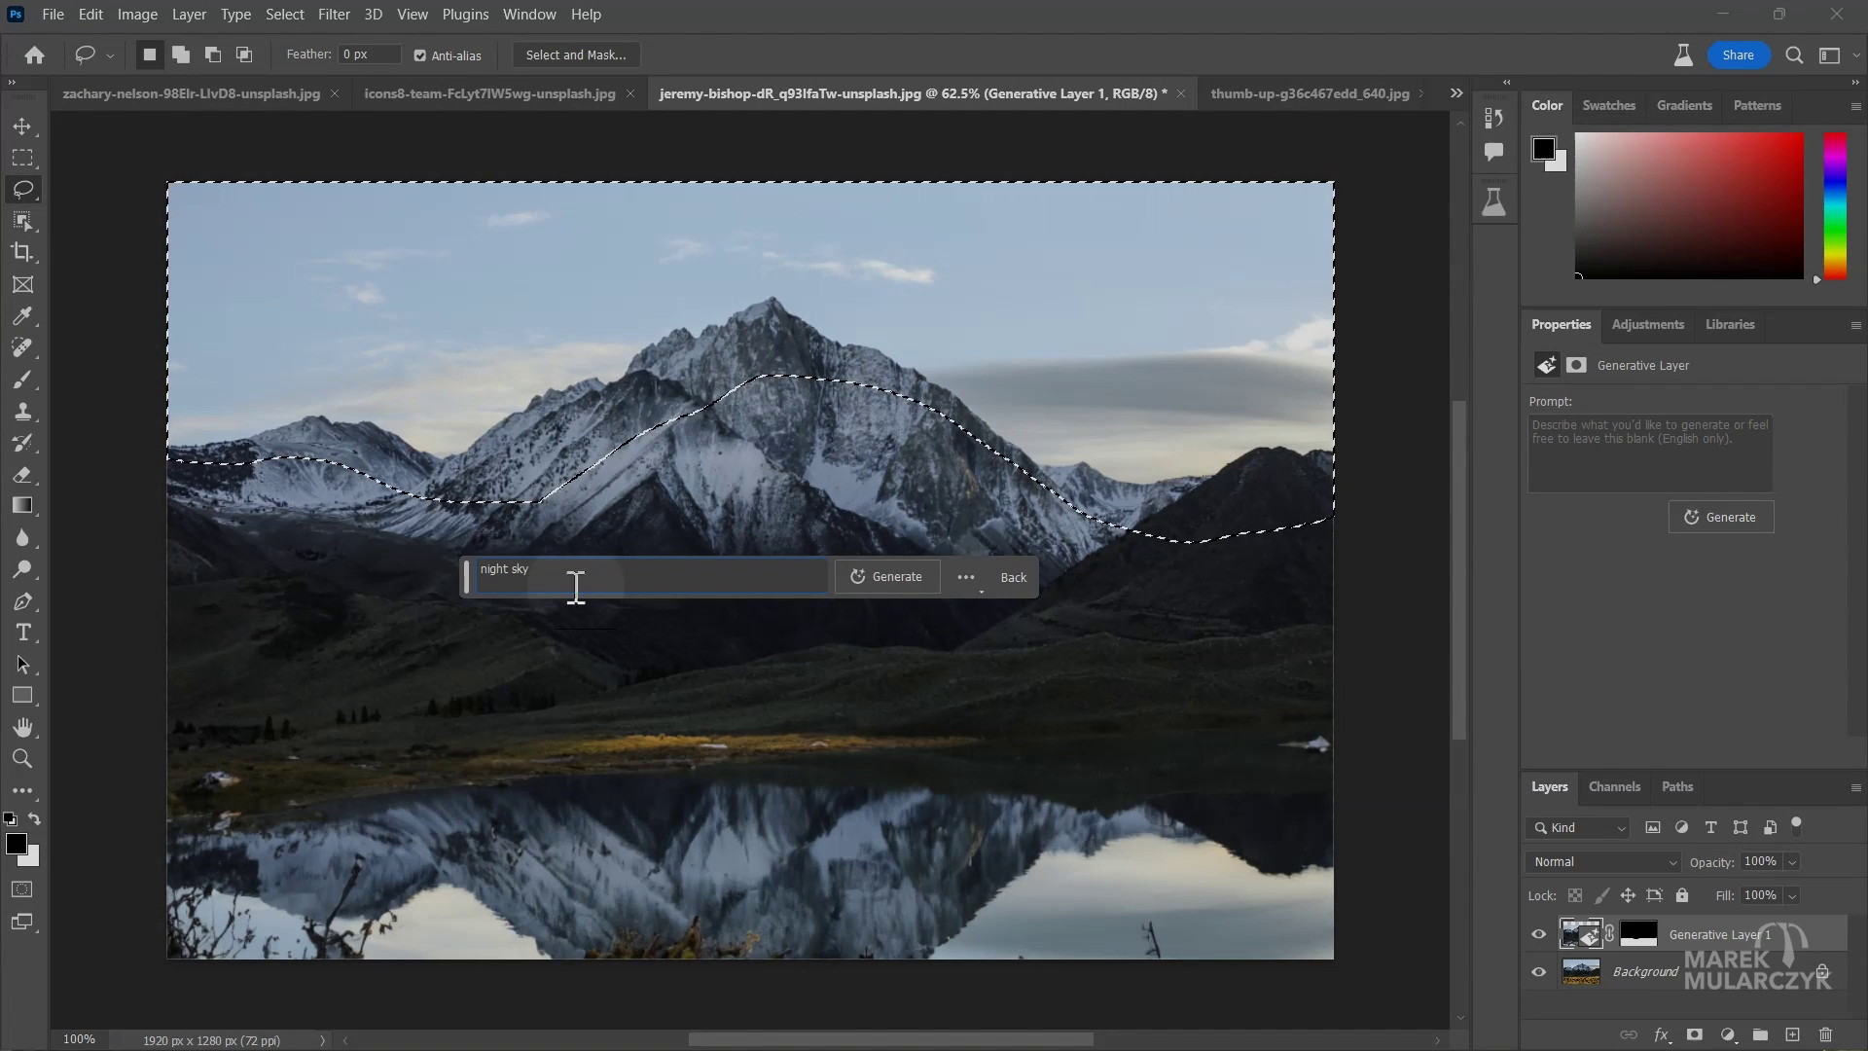
key("Return")
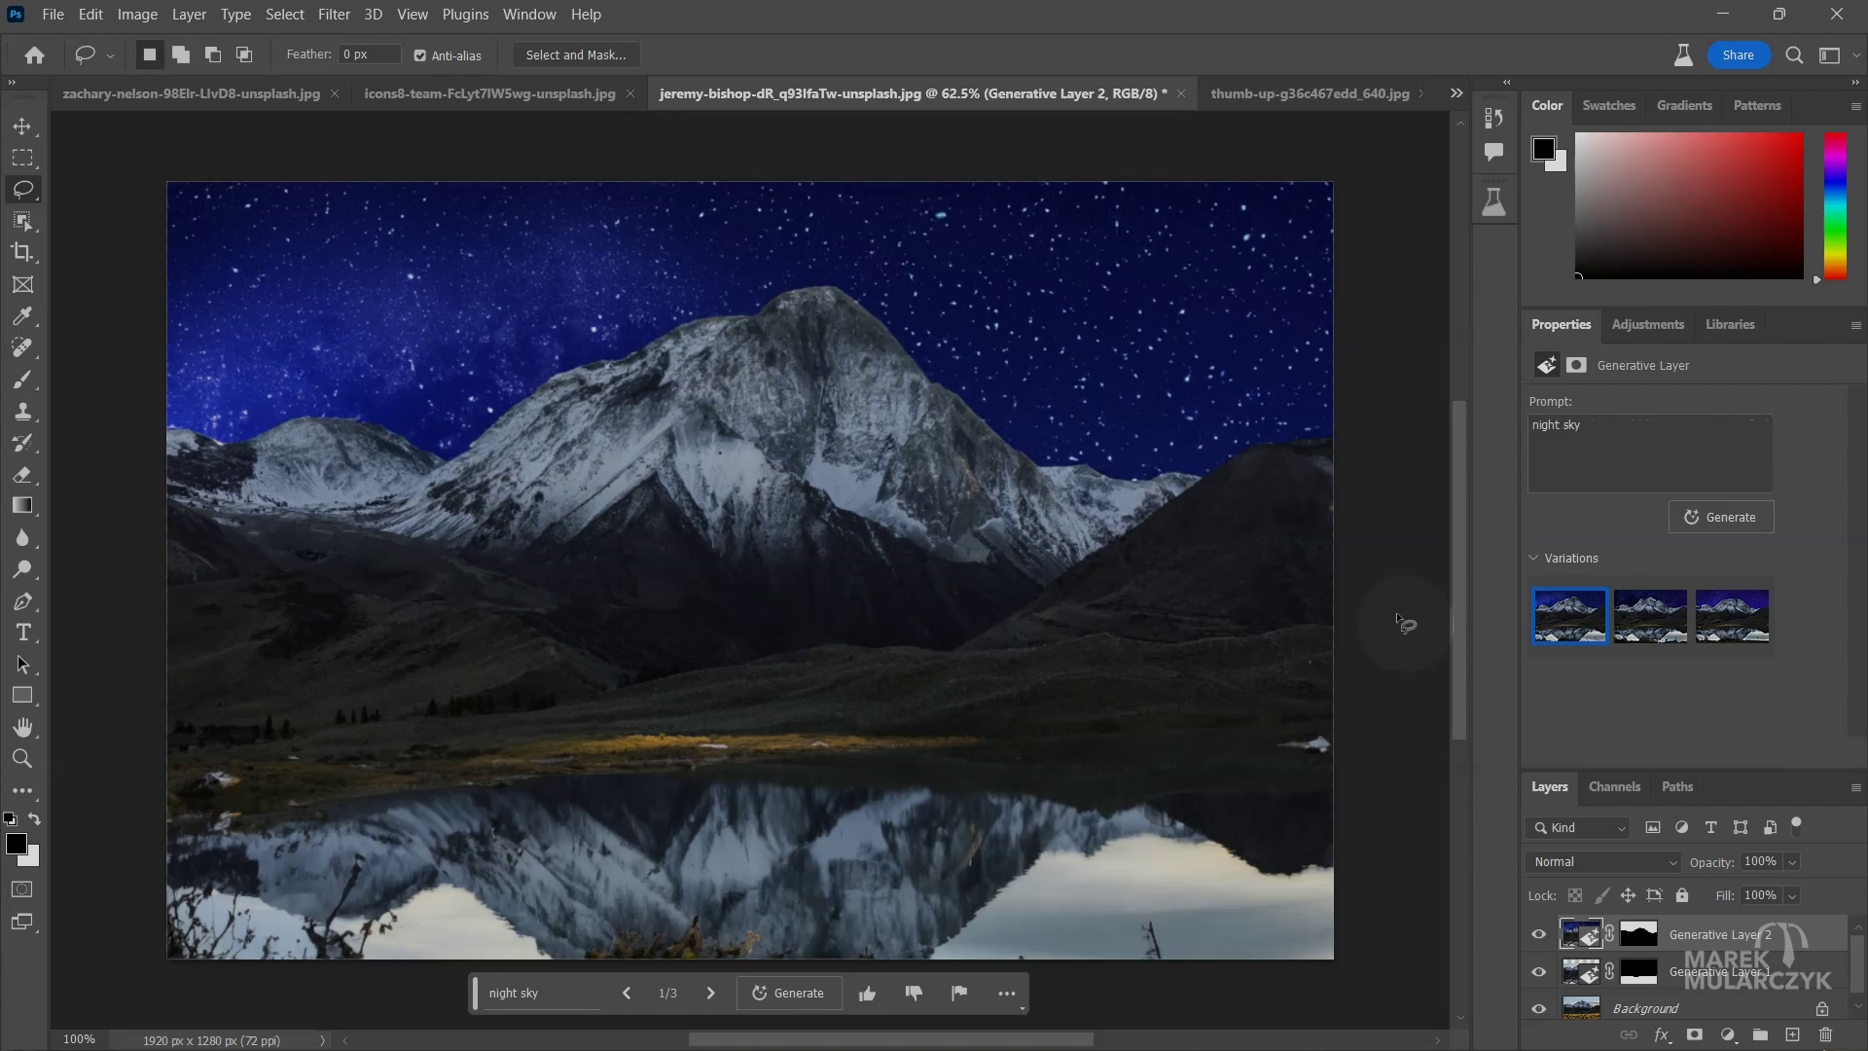
Step: Compare the three night sky variations above the mountains and keep the second one
left_click(1648, 628)
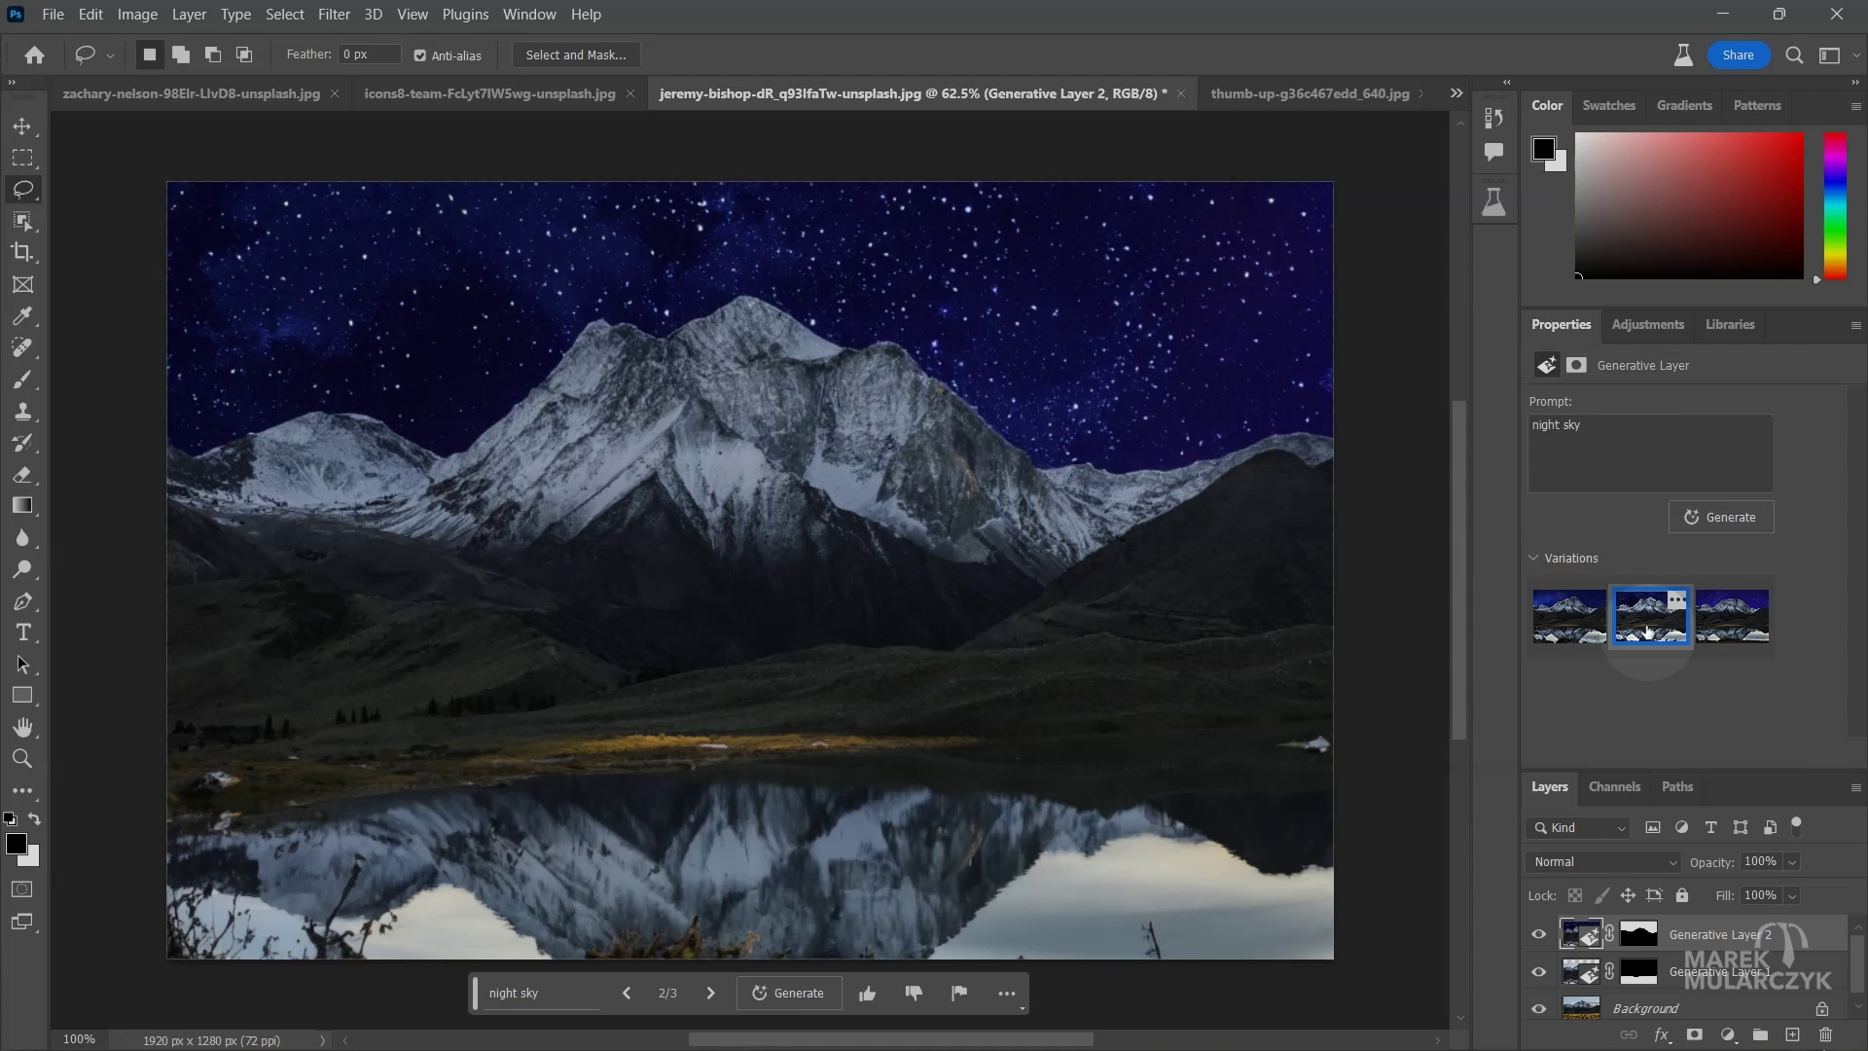
left_click(1600, 627)
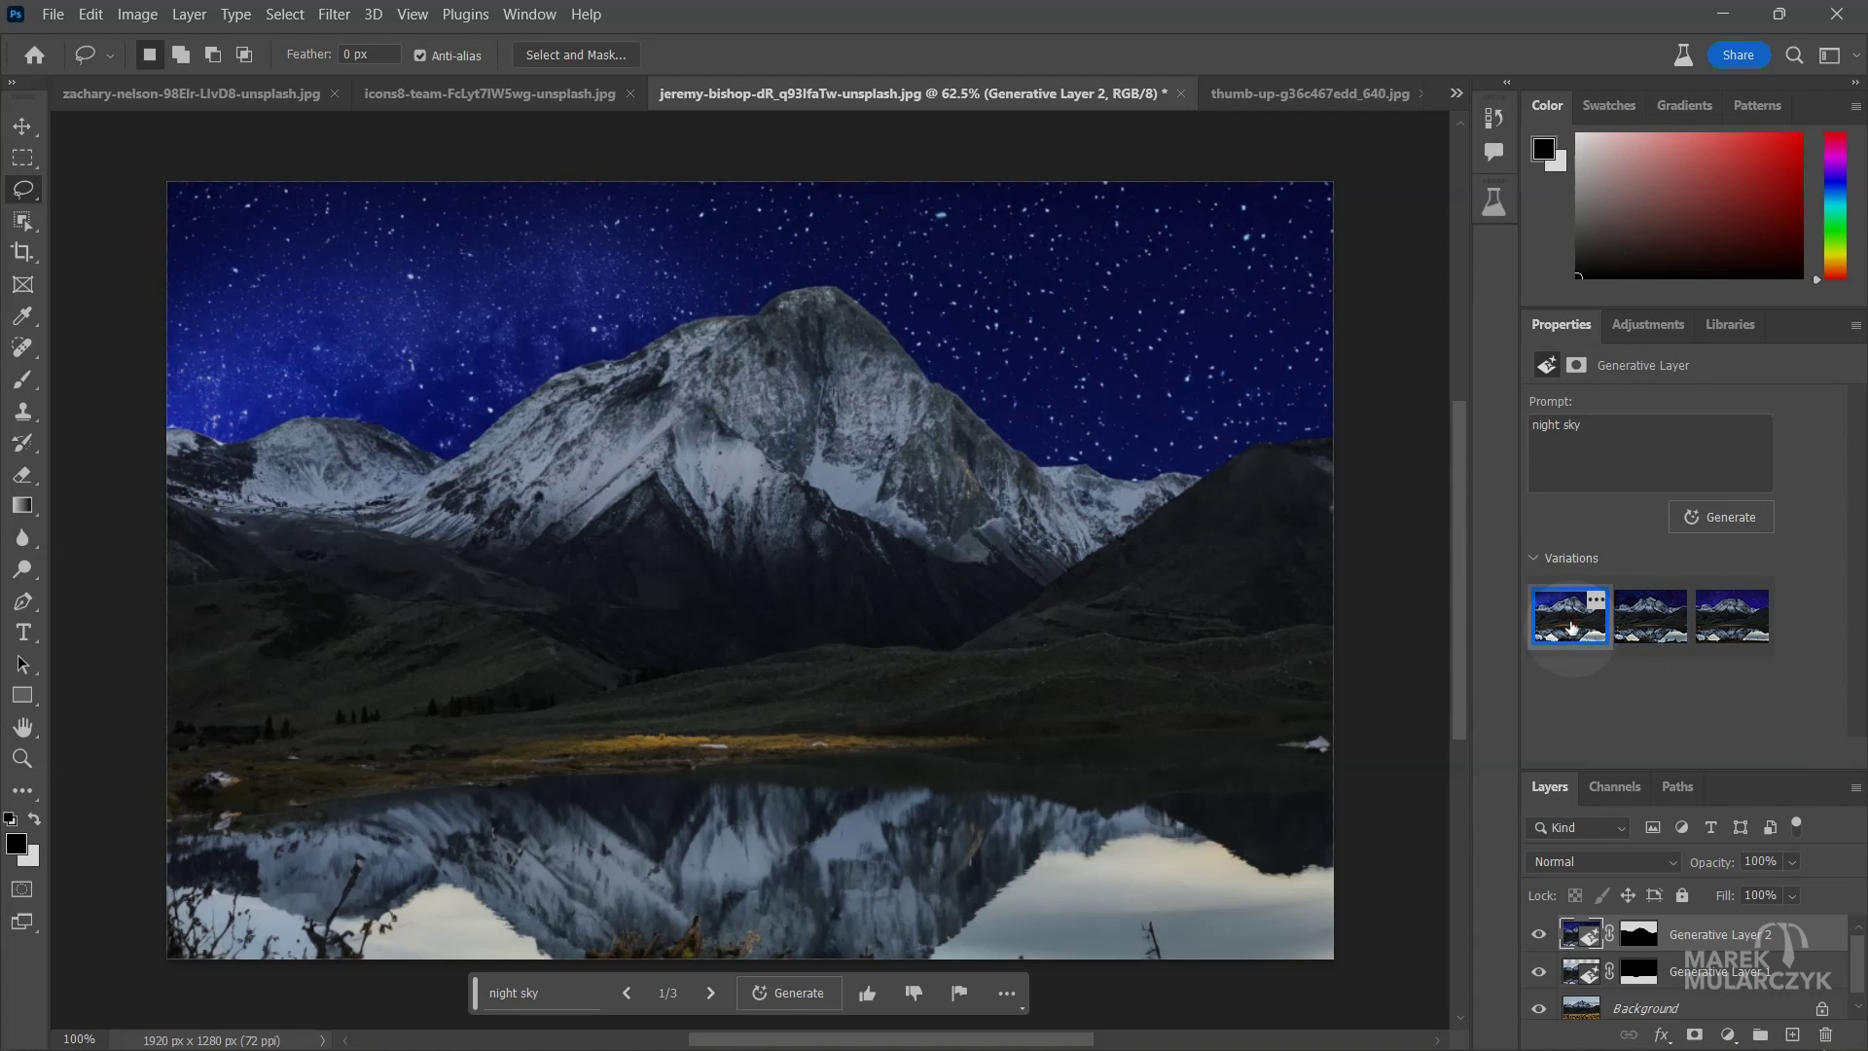
left_click(1623, 631)
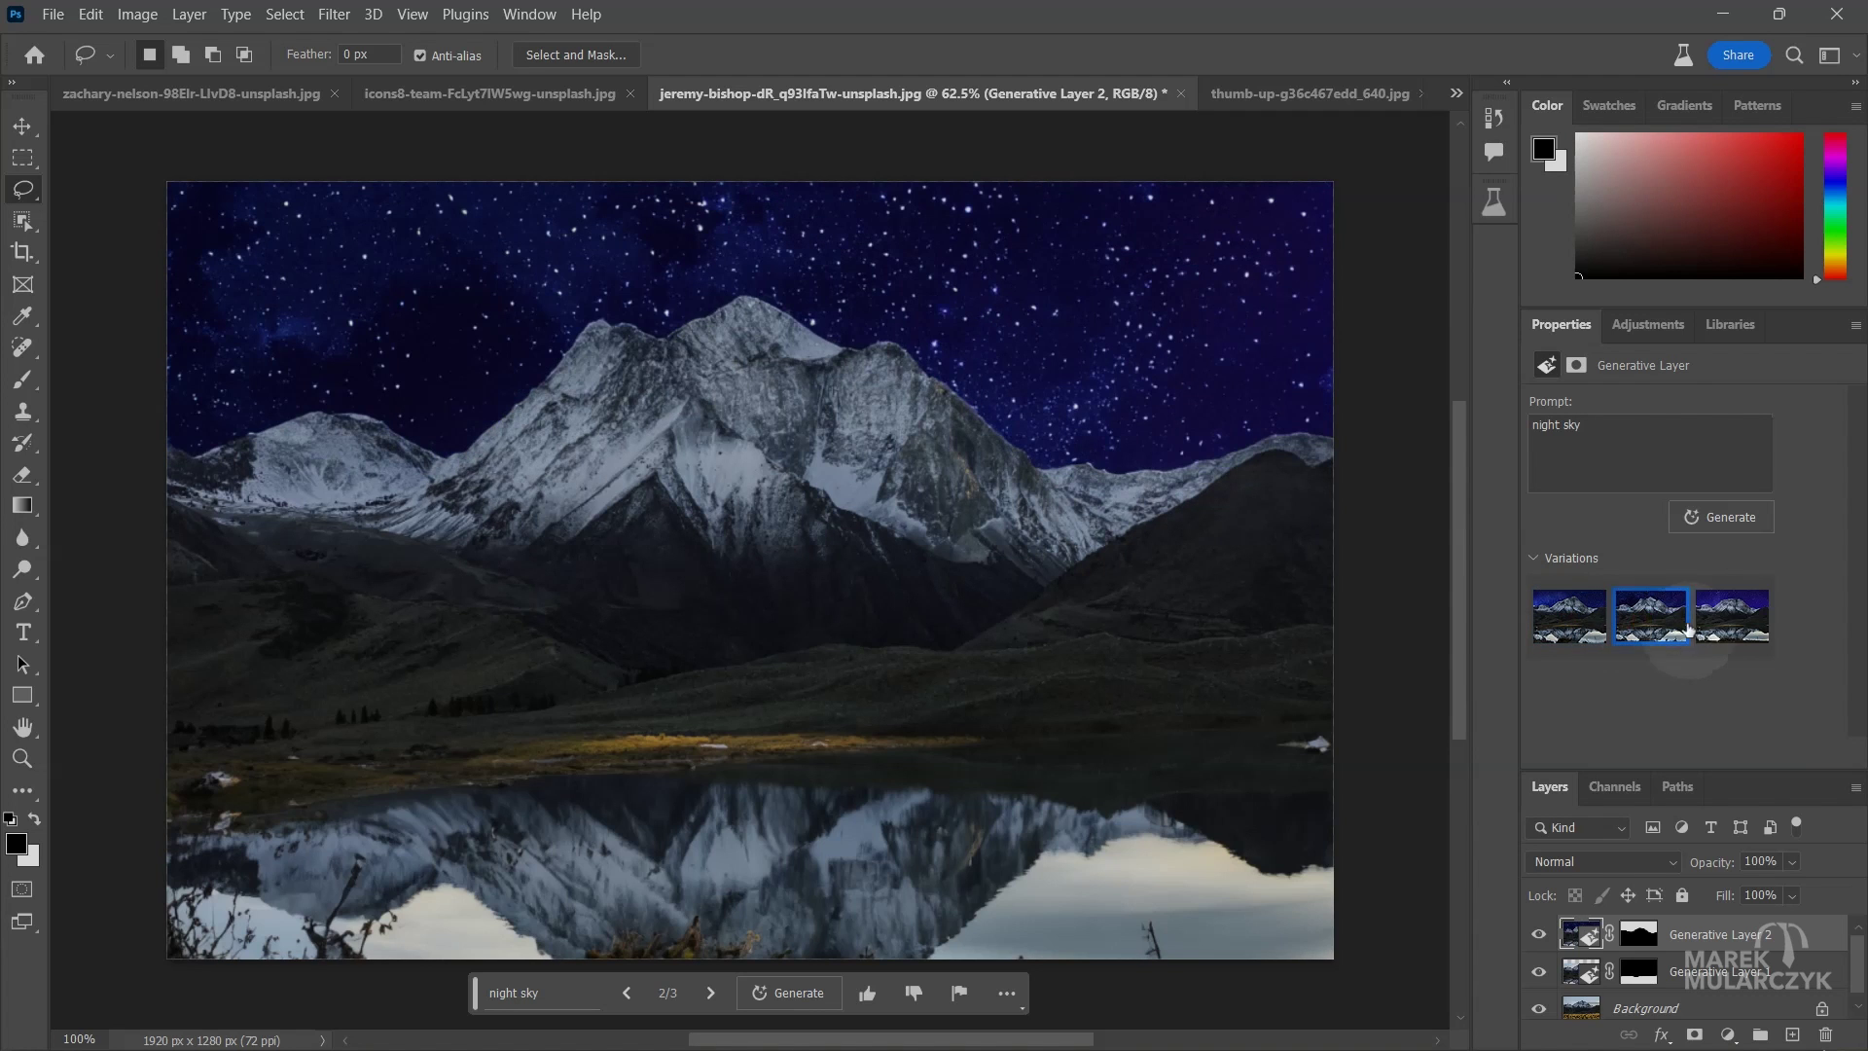
left_click(1735, 628)
left_click(1634, 631)
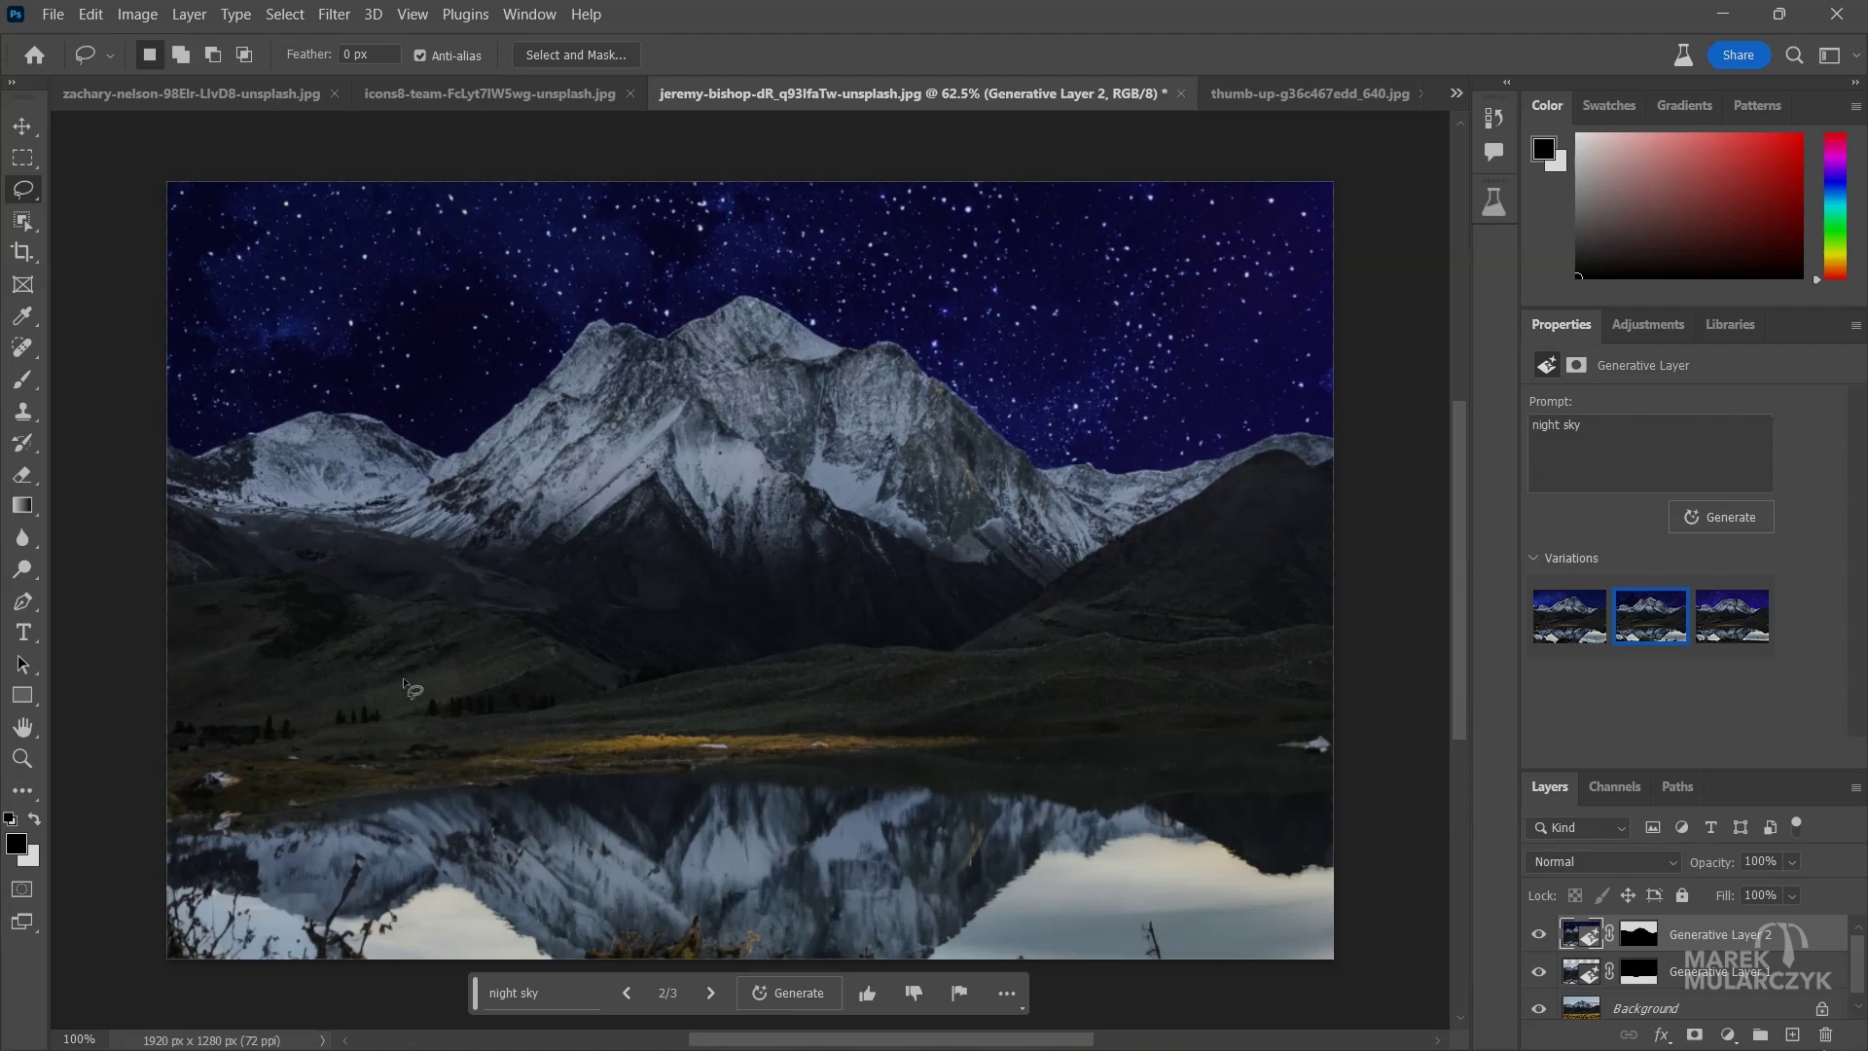
Step: Lasso a small oval on the dark hillside above the lake's left shore and Generative Fill it with the prompt "mountain hut"
mouse_move(394, 652)
left_mouse_down()
mouse_move(405, 711)
mouse_move(444, 708)
mouse_move(511, 663)
mouse_move(492, 625)
mouse_move(389, 657)
left_mouse_up()
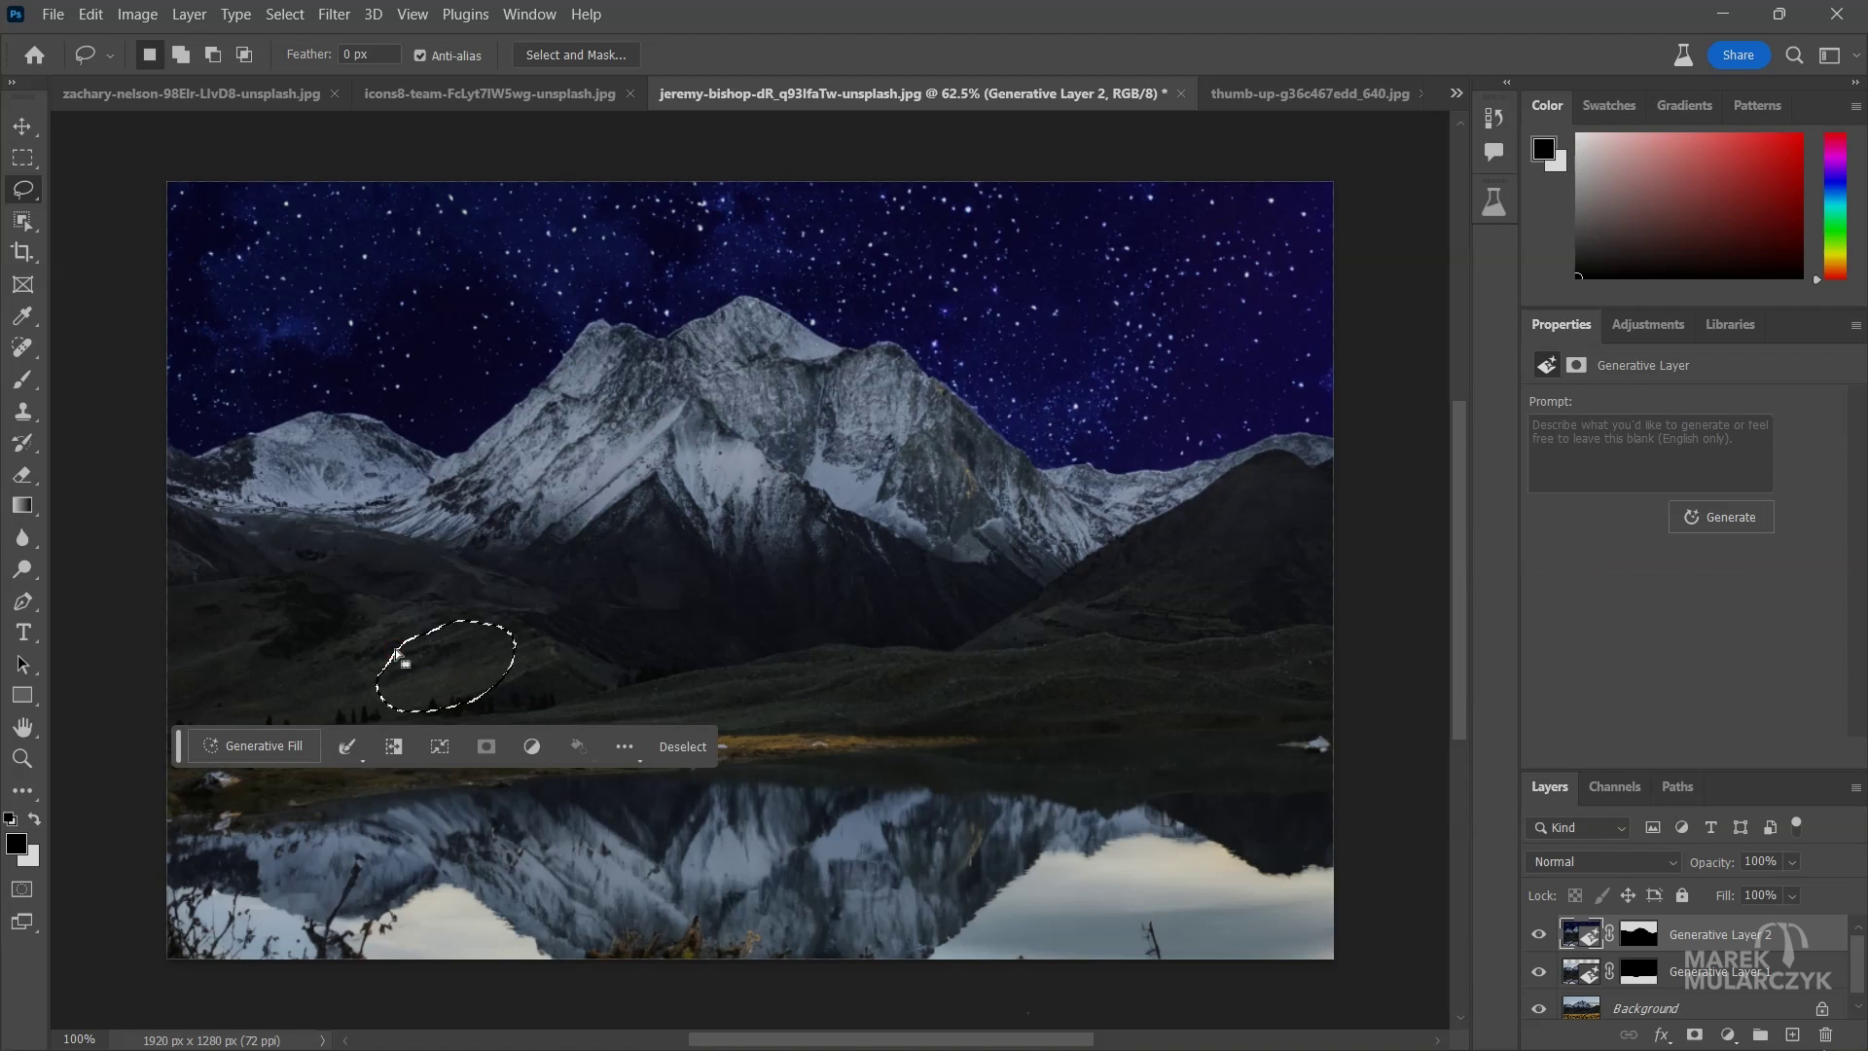
left_click(279, 736)
type("mountain hut")
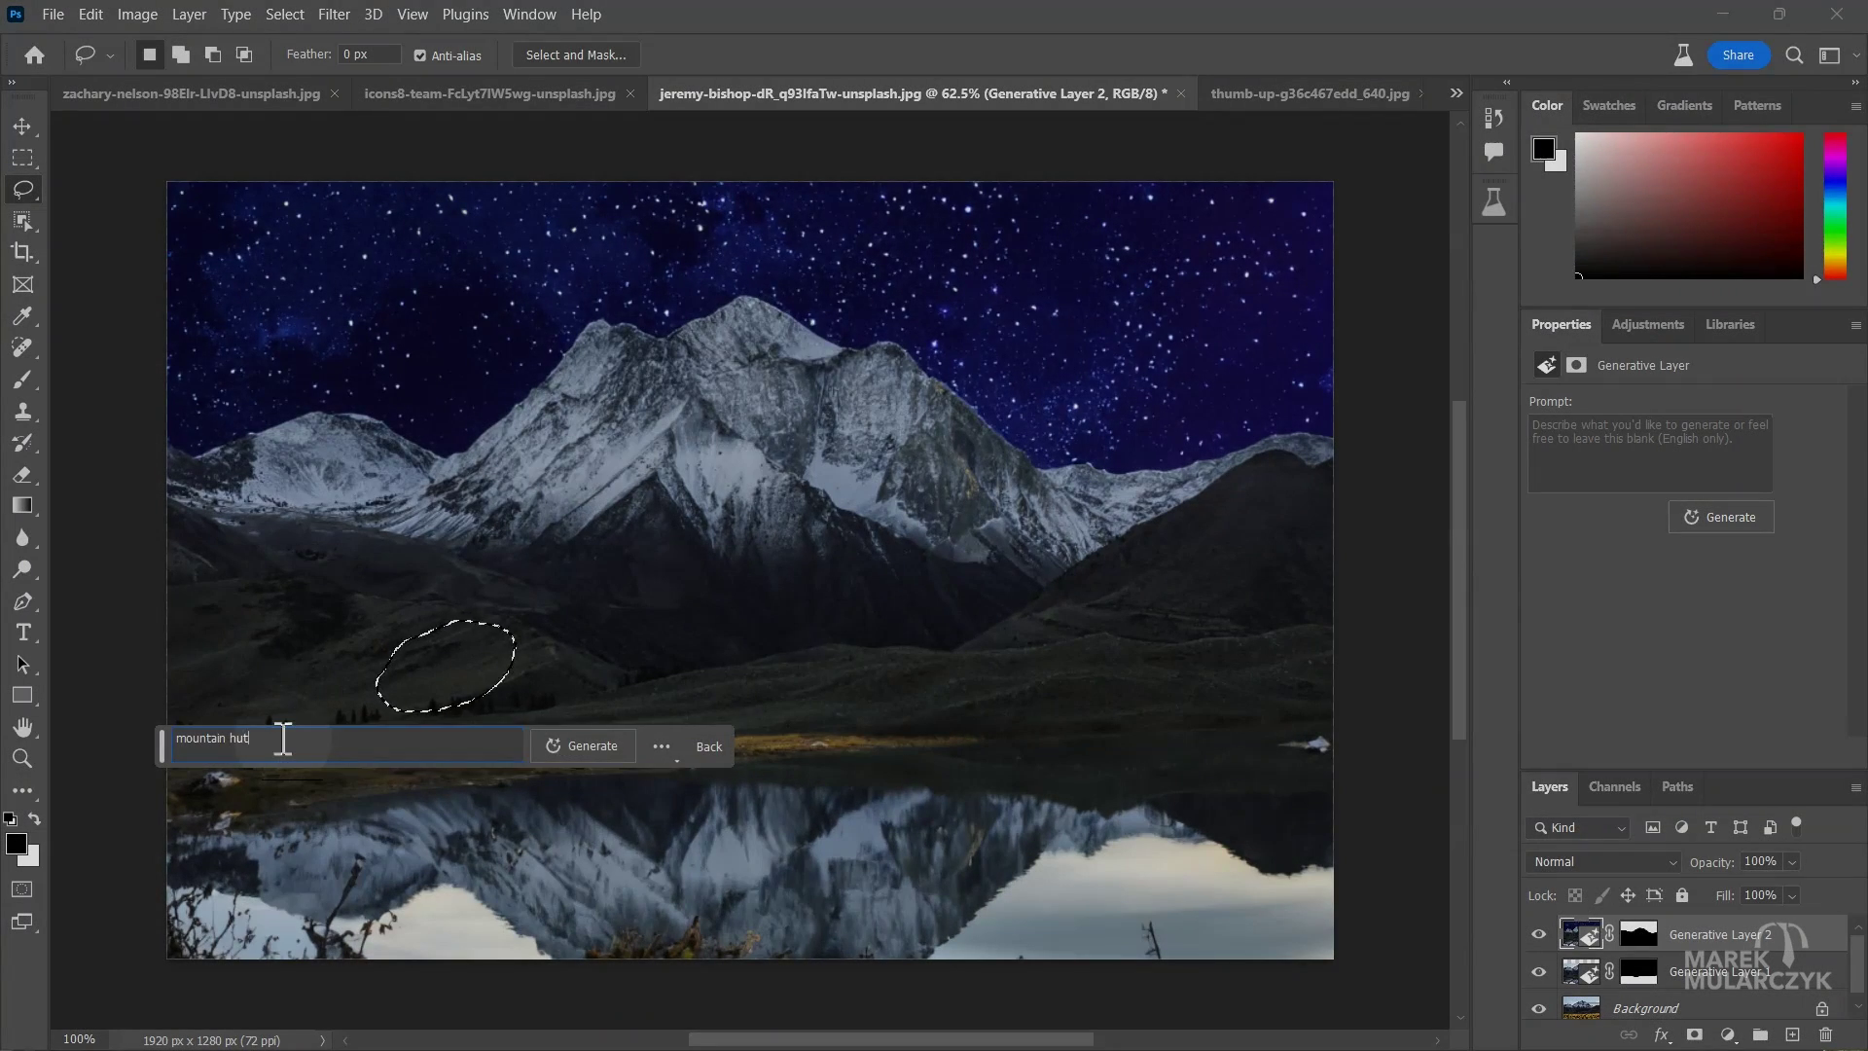
key("Return")
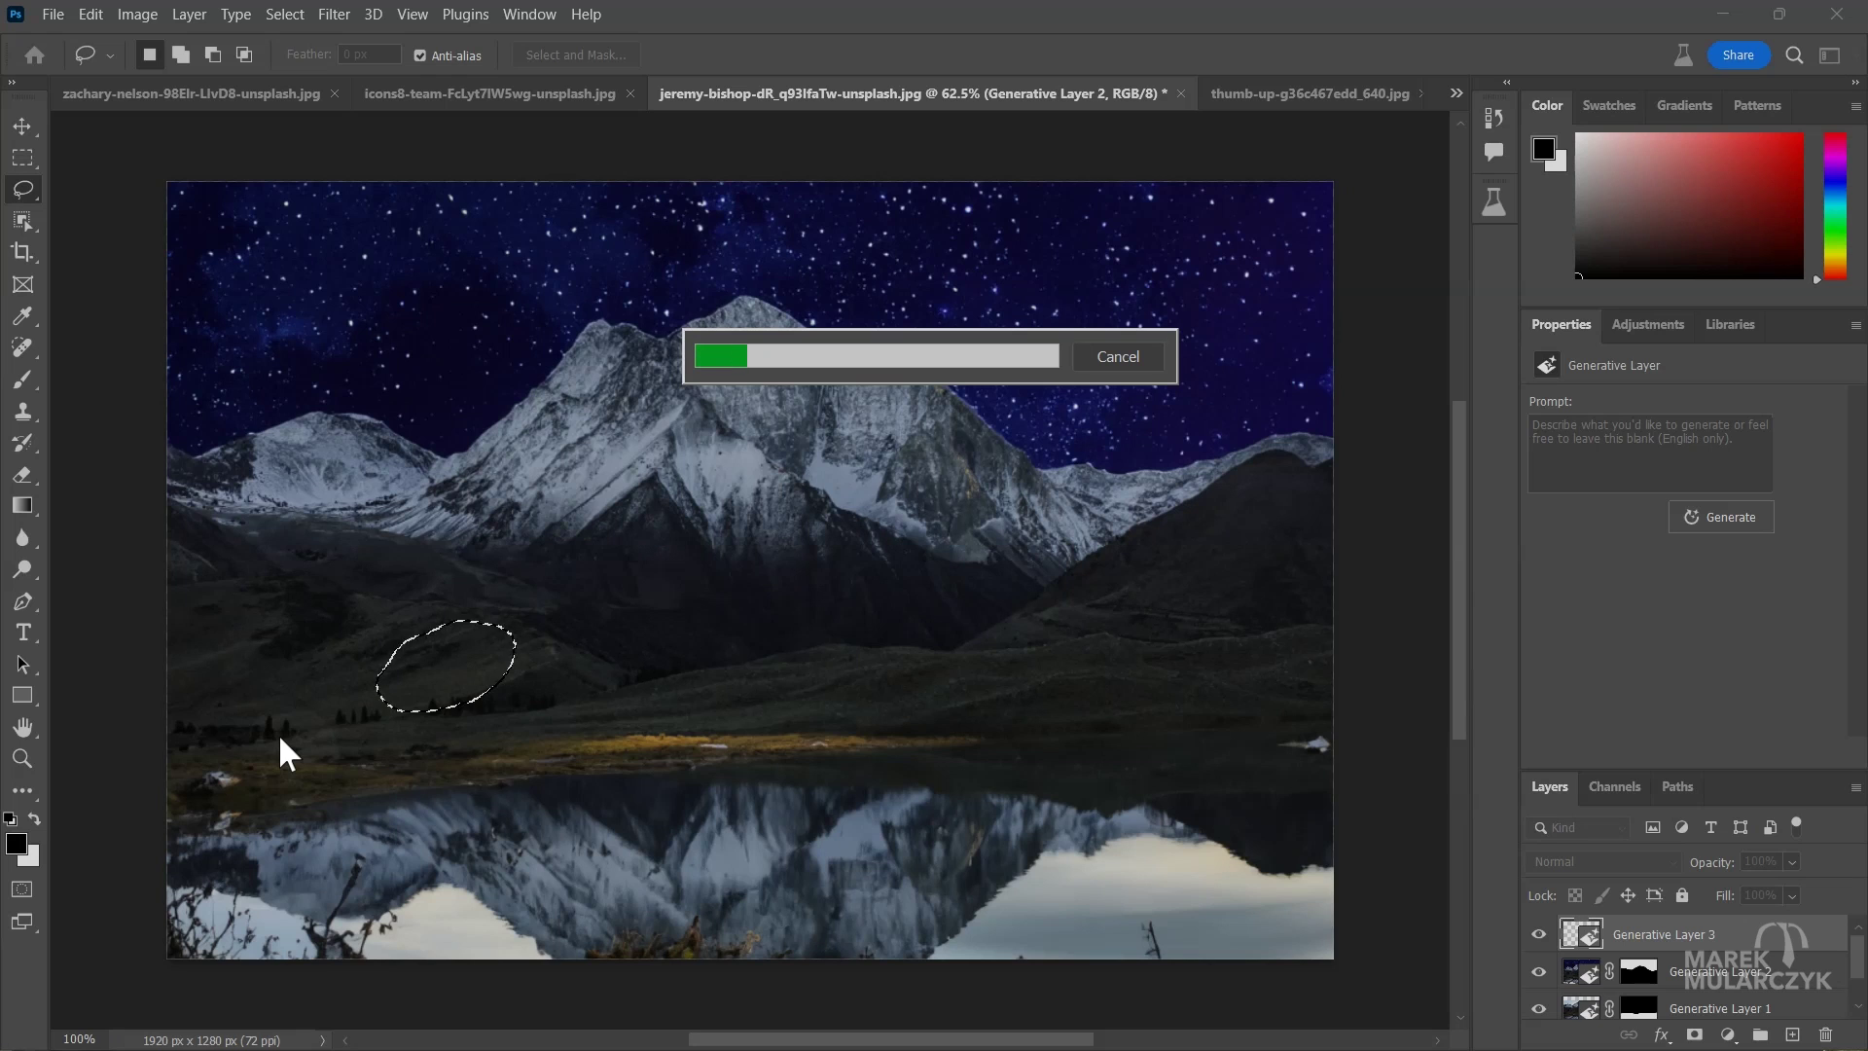
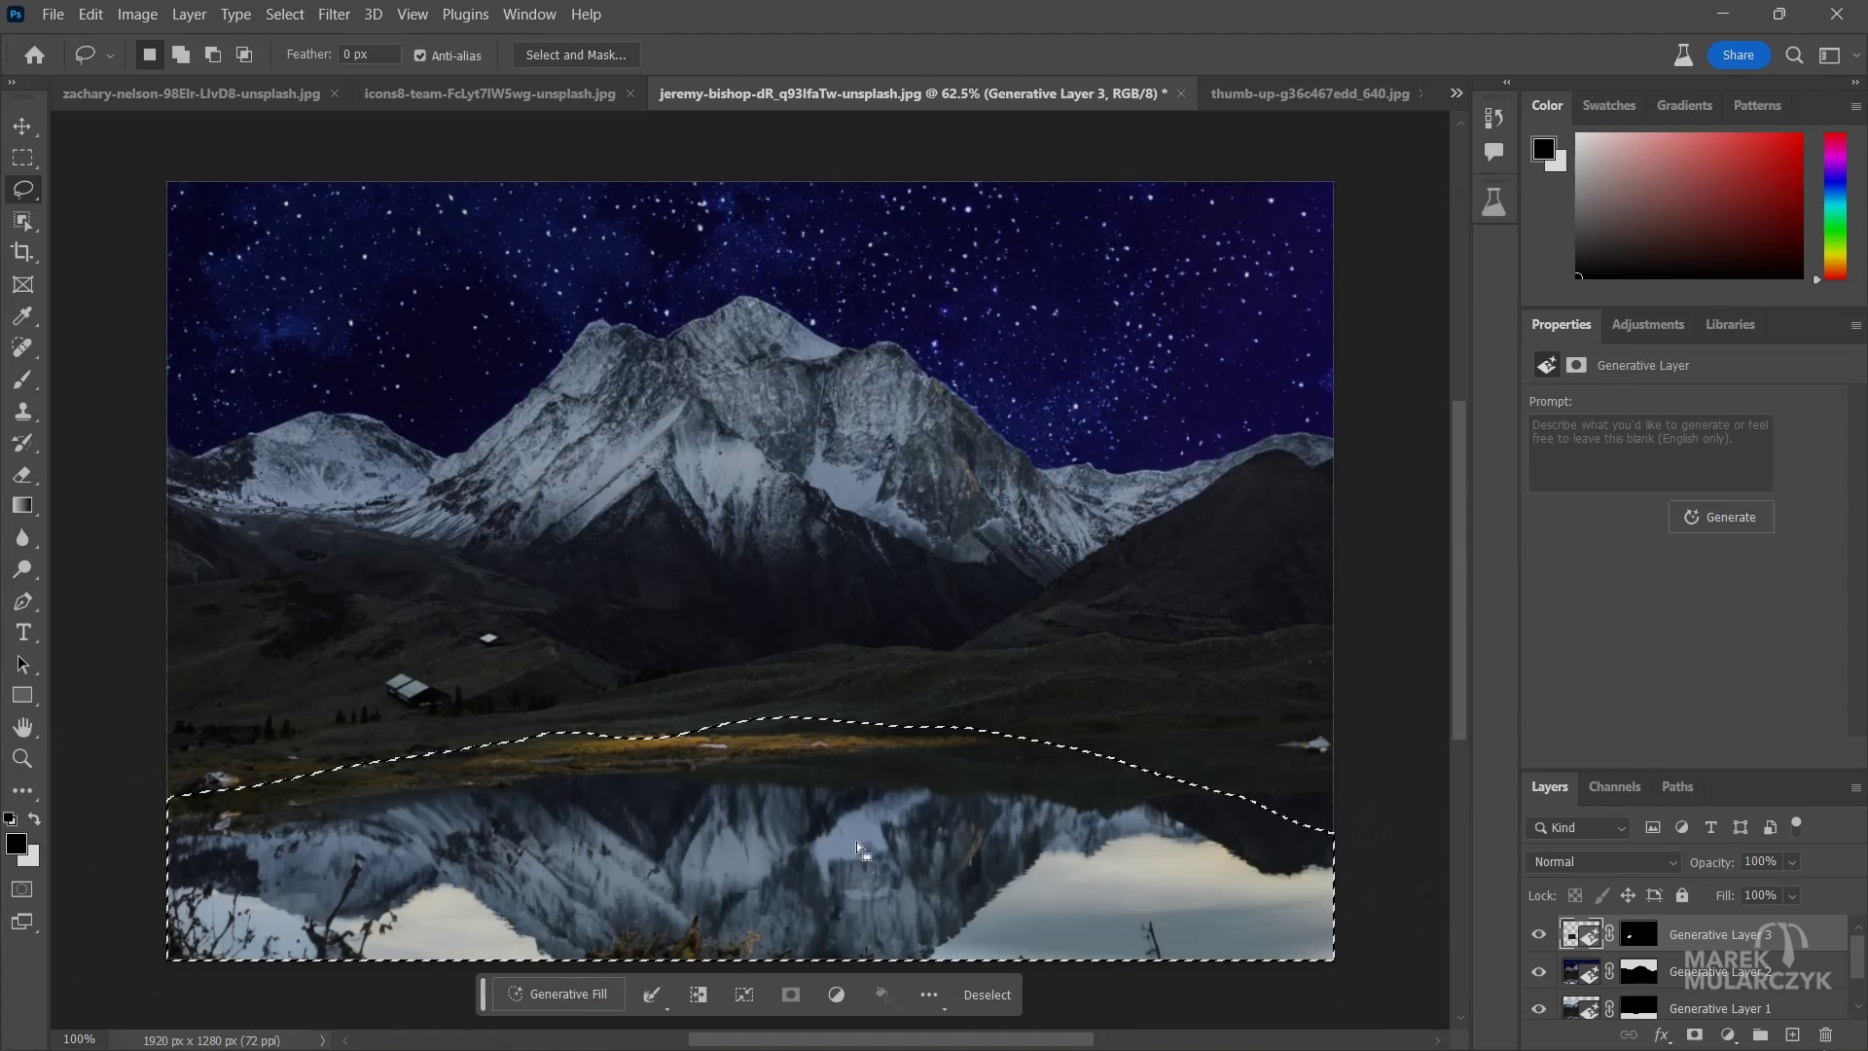
Step: Generative Fill the selected lake and shoreline in the foreground with the prompt "night sky" and view its variations, ending on the third
left_click(568, 993)
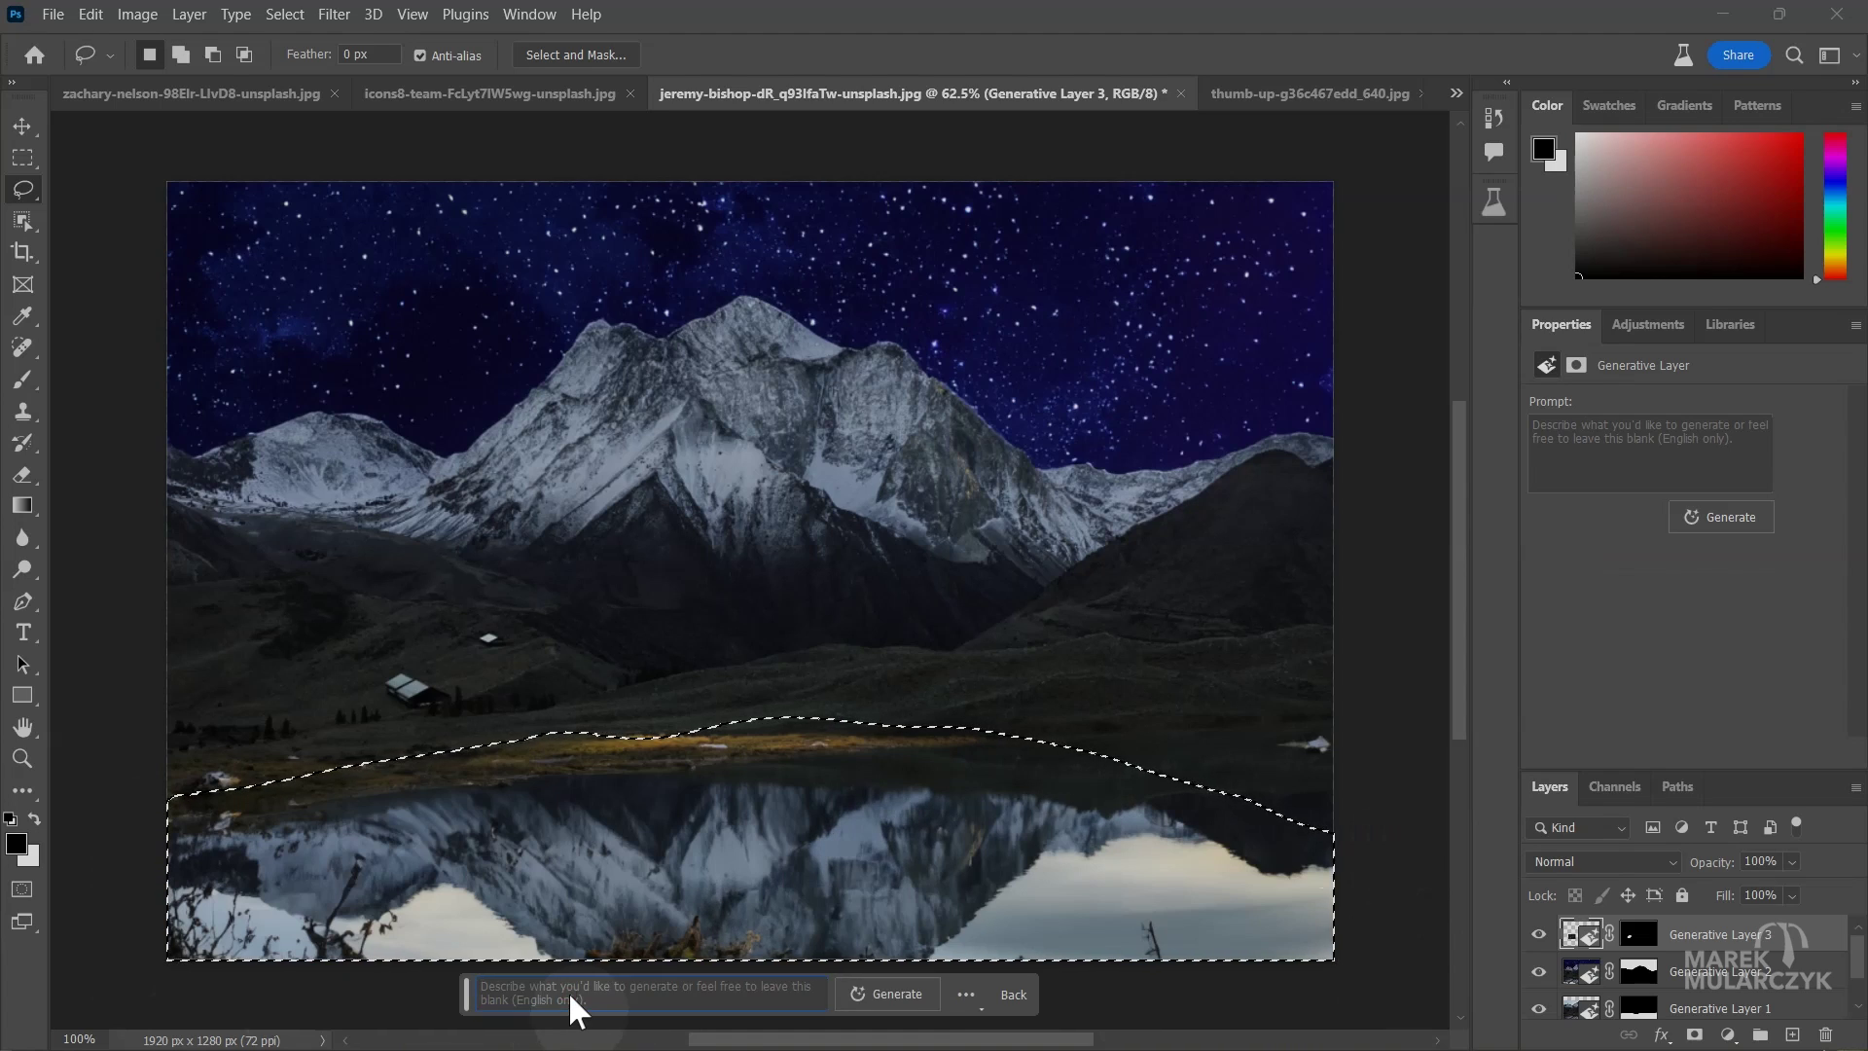
type("night sky")
key("Return")
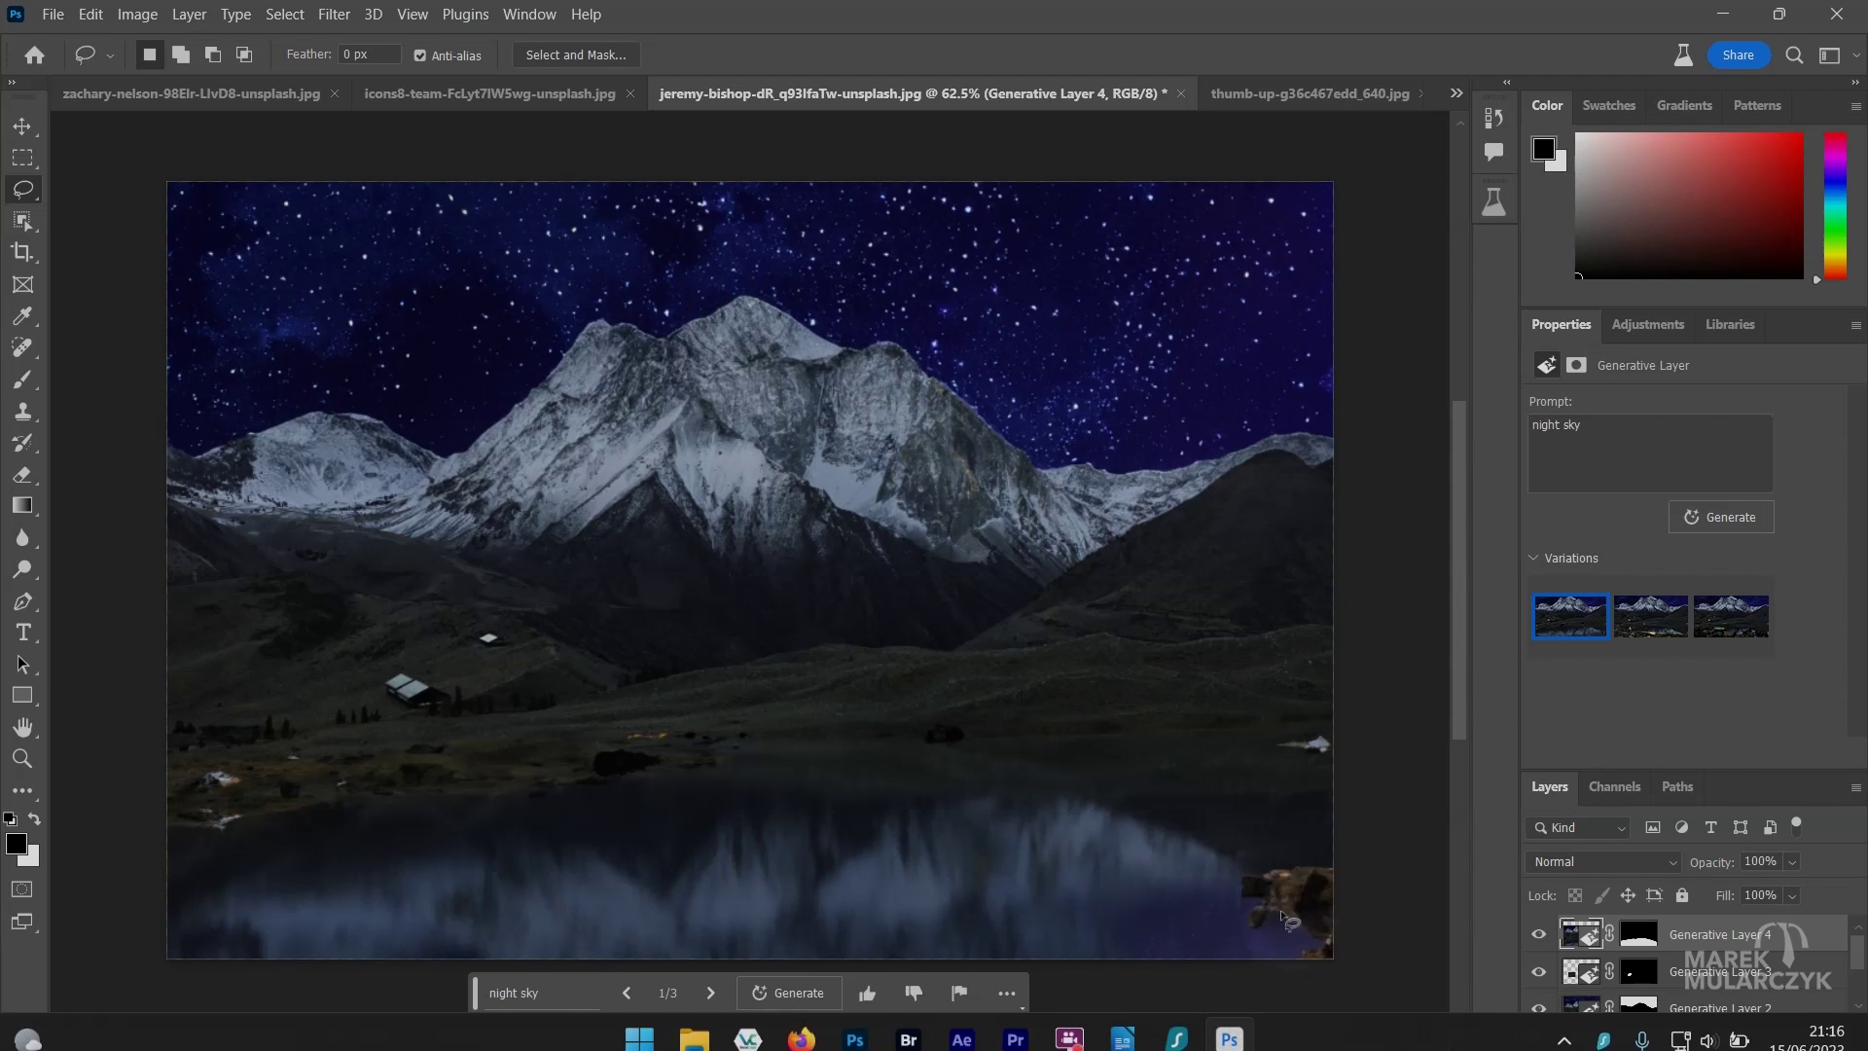
left_click(1653, 624)
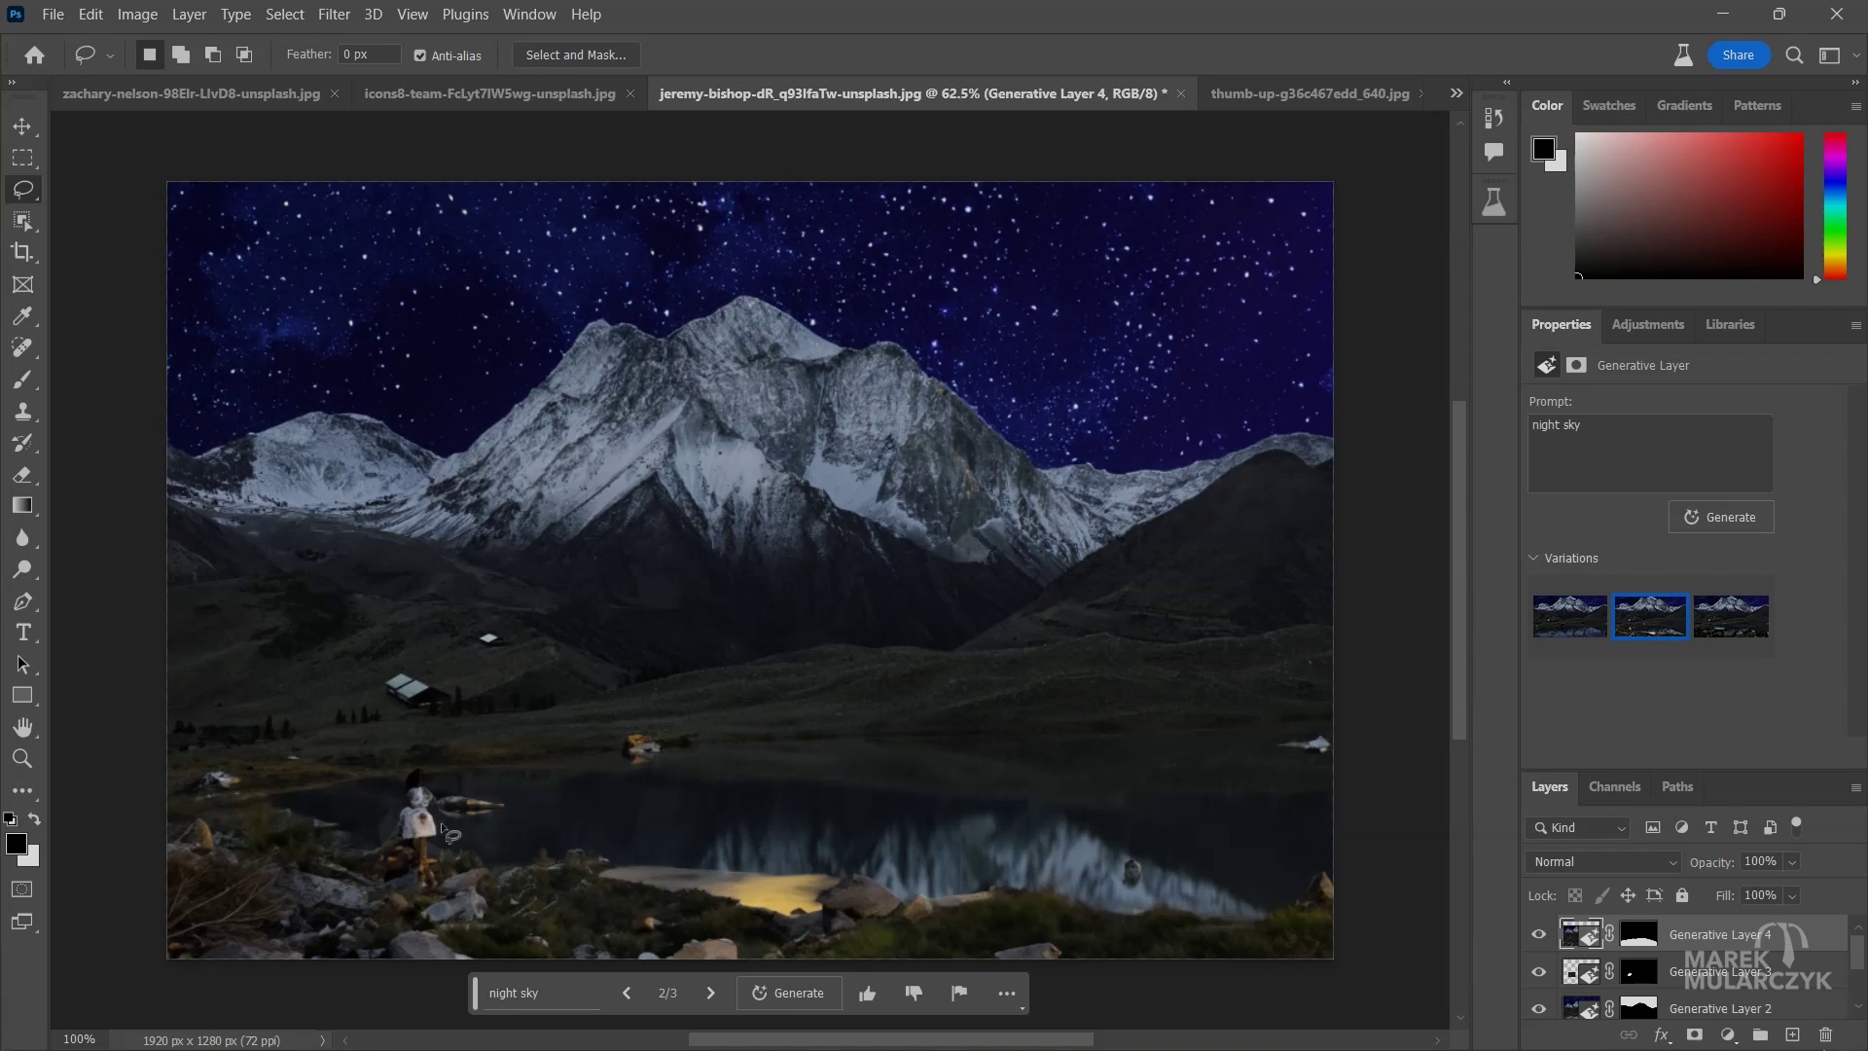
left_click(1724, 623)
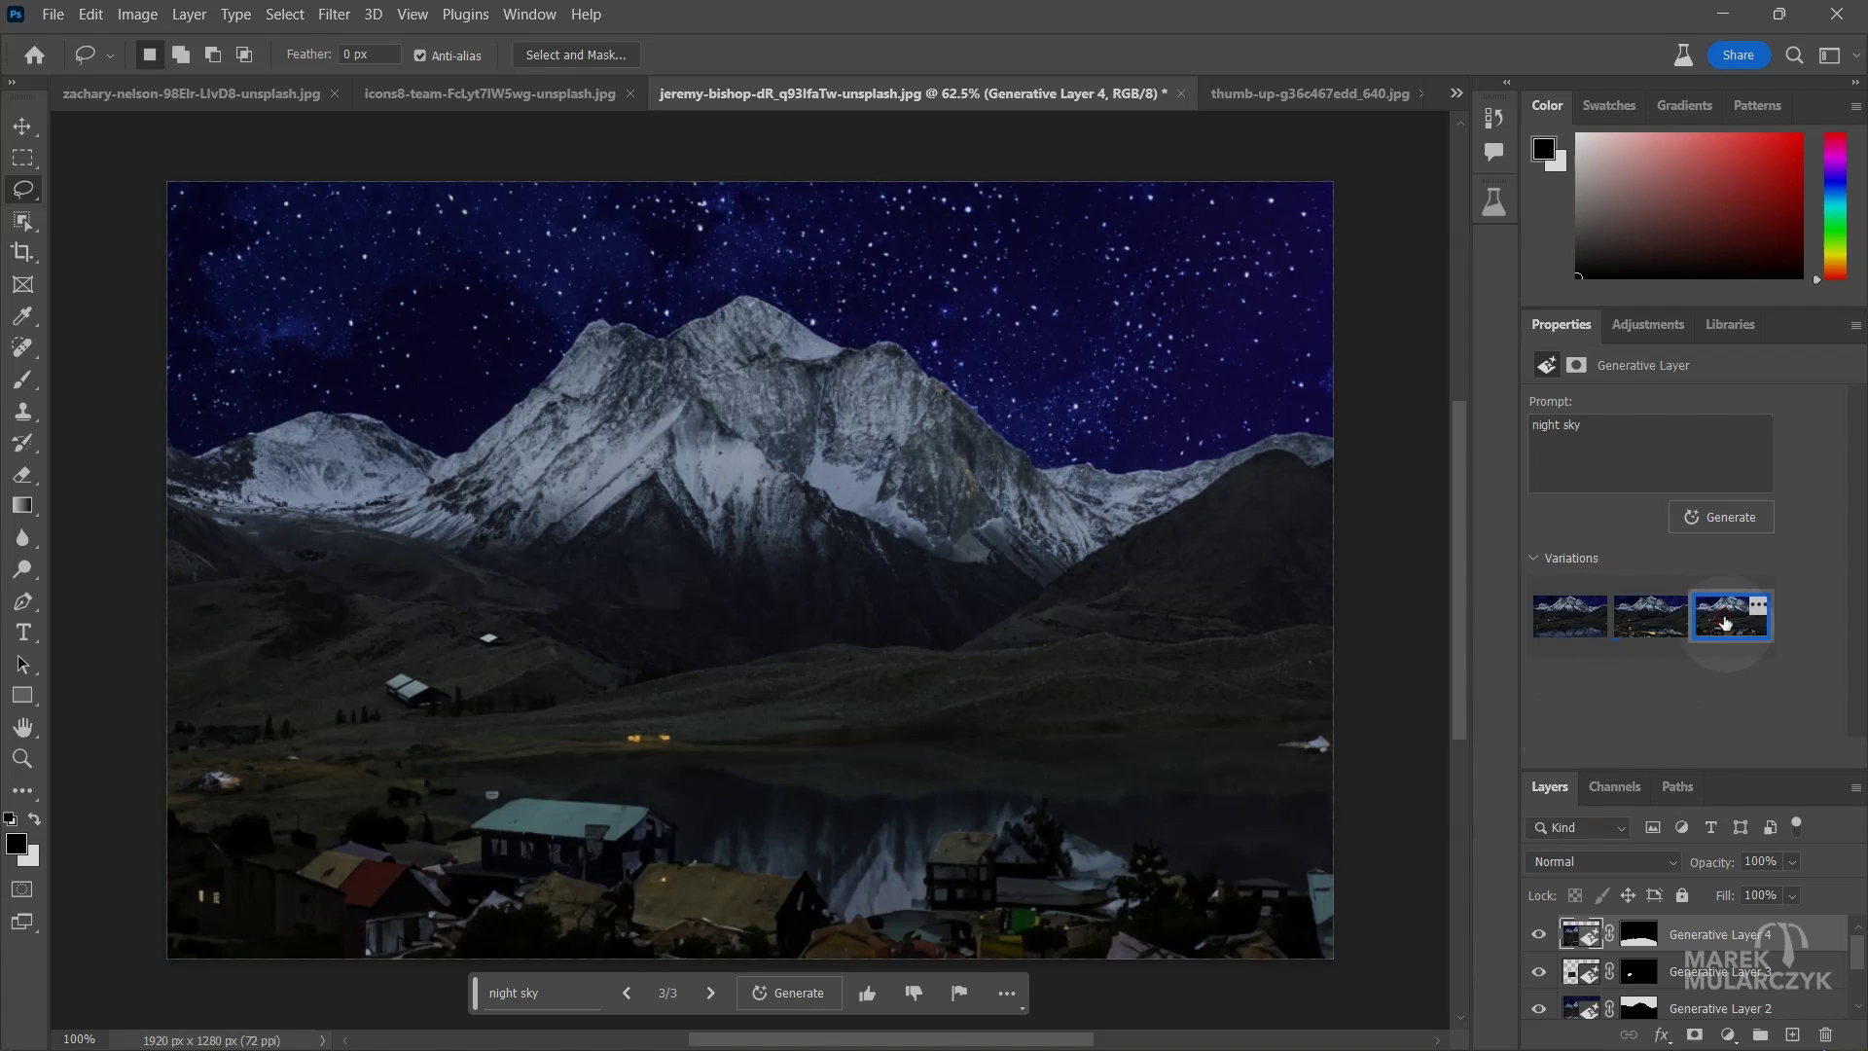